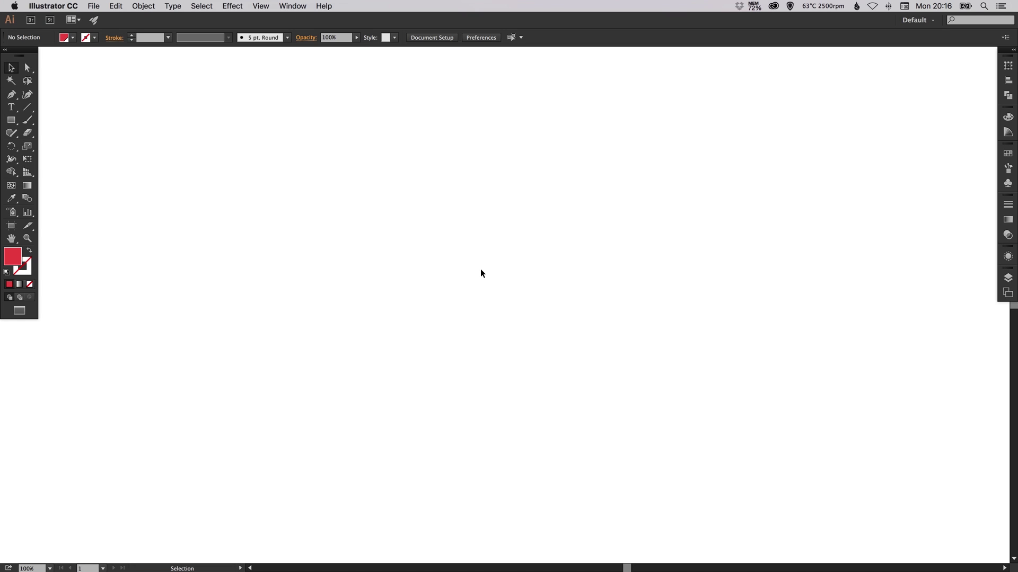
Step: Create a three-sided polygon with a 100 px radius using the Polygon tool
left_click(12, 121)
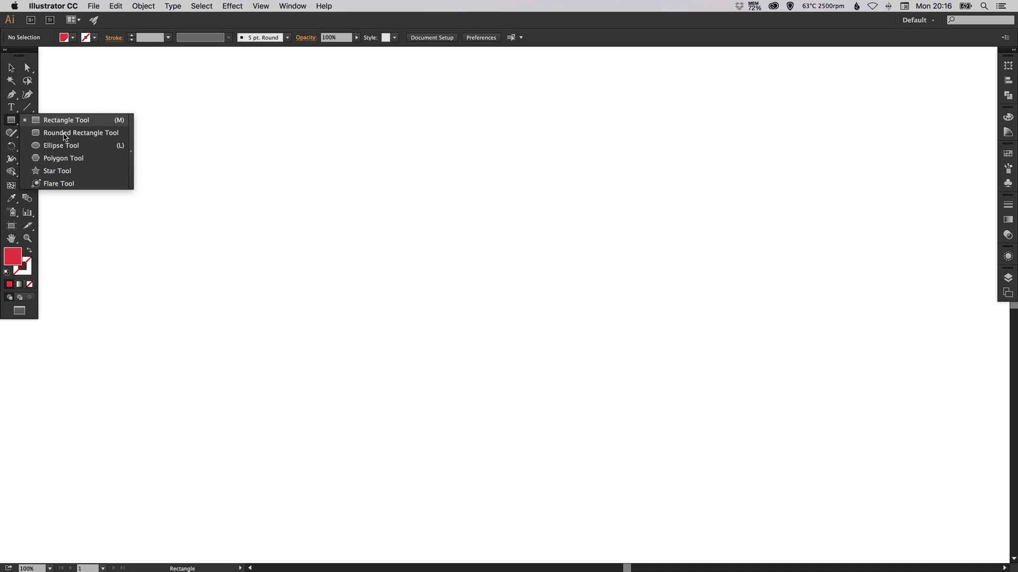
left_click(61, 159)
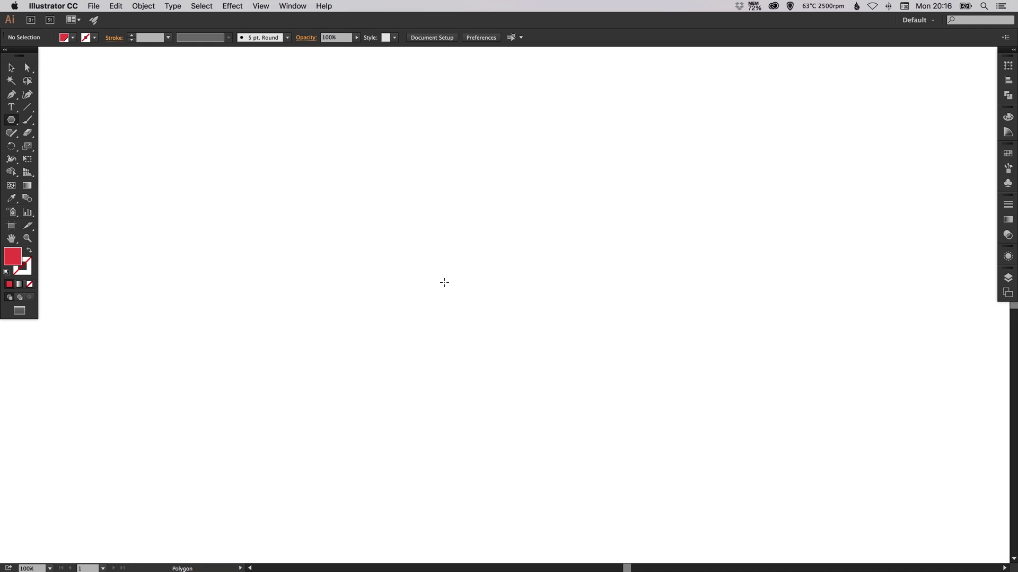
left_click(447, 294)
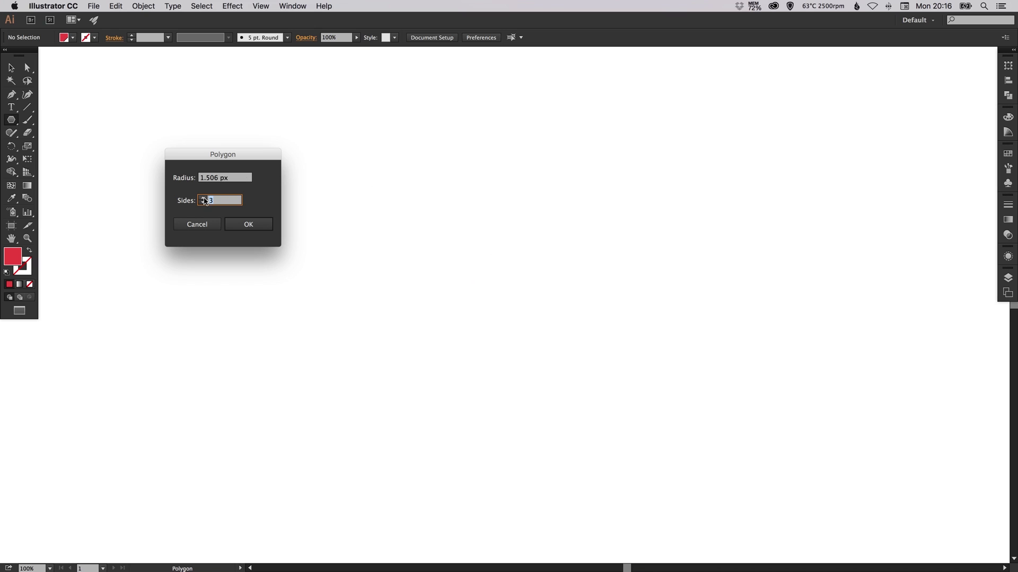
key("Tab")
type("100")
key("Return")
key("v")
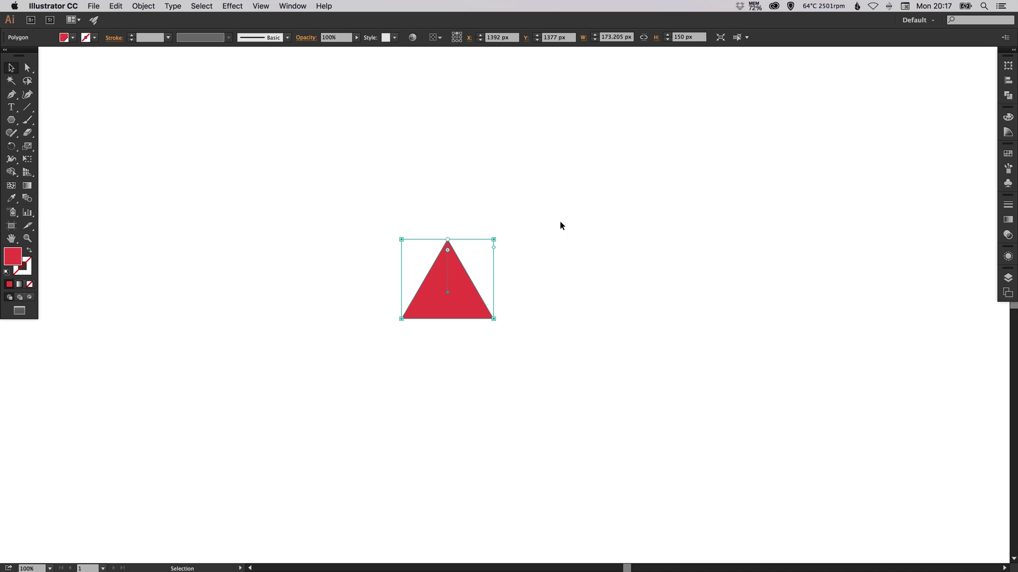
Step: Move the triangle slightly toward the lower right and reshape it about its centre to about 150 px wide and 166 px high
left_click(527, 253)
left_click_drag(460, 298, 502, 307)
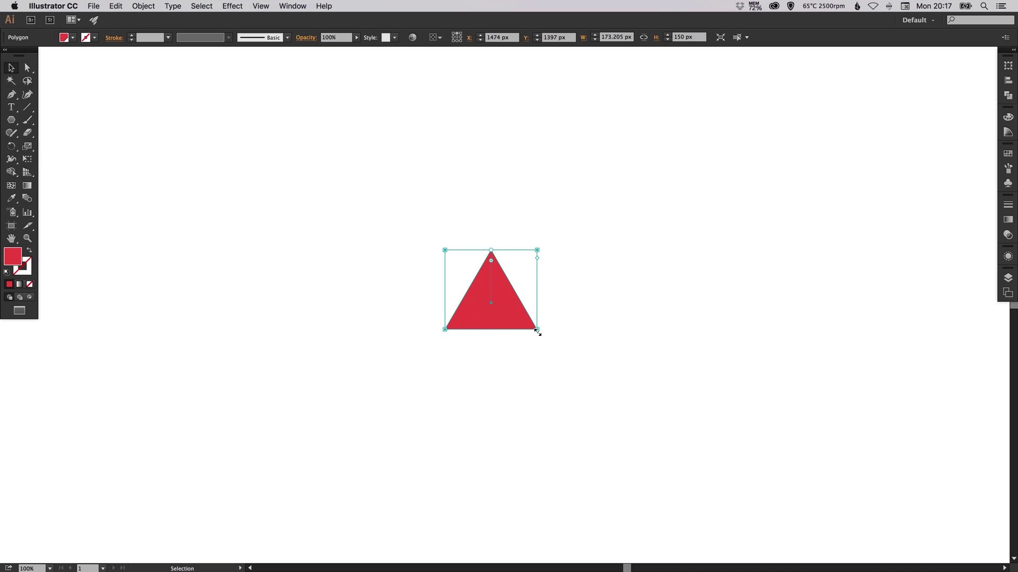
mouse_move(537, 332)
left_mouse_down()
mouse_move(512, 330)
mouse_move(598, 334)
mouse_move(532, 336)
left_mouse_up()
left_click(562, 256)
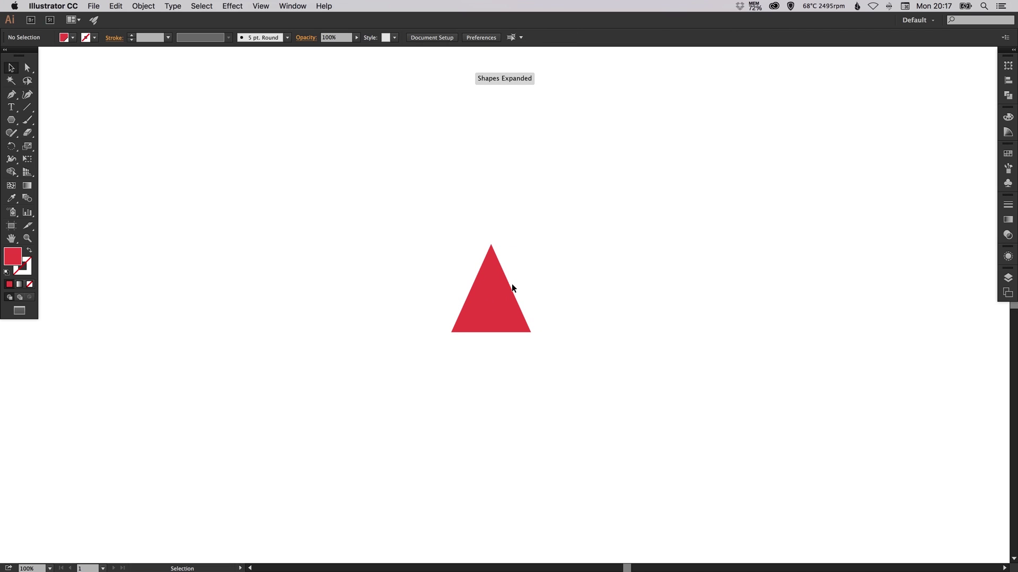
Step: Swap the triangle's fill and stroke so it has only a red outline, and set the stroke weight to 6 pt
left_click(522, 320)
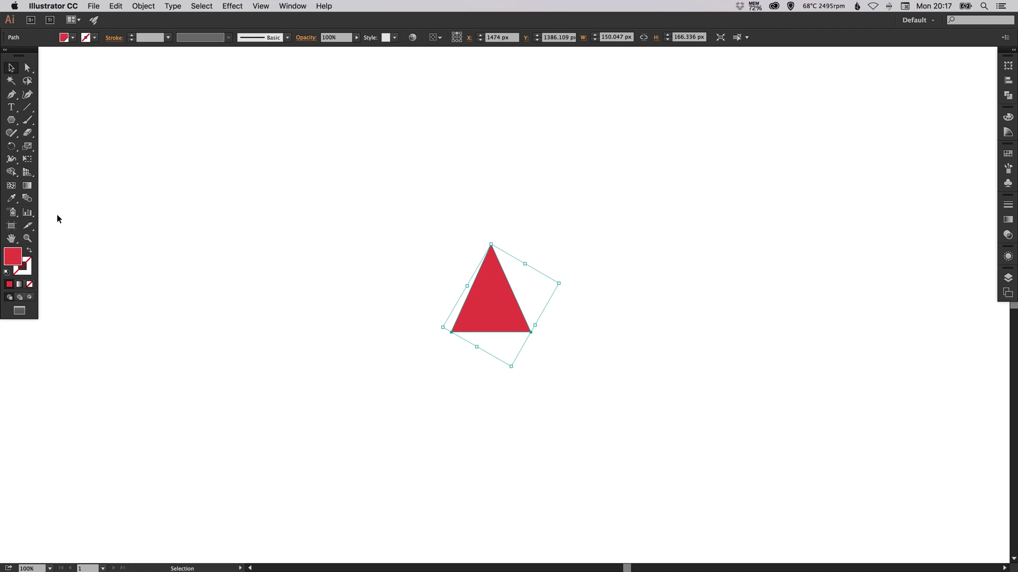
left_click(30, 253)
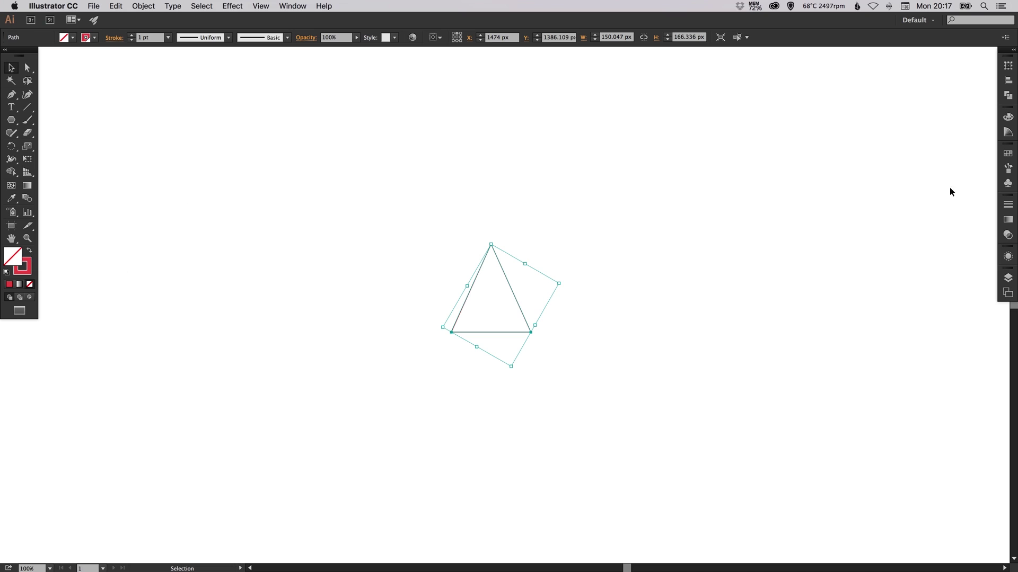
left_click(1008, 205)
left_click(912, 209)
left_click(911, 209)
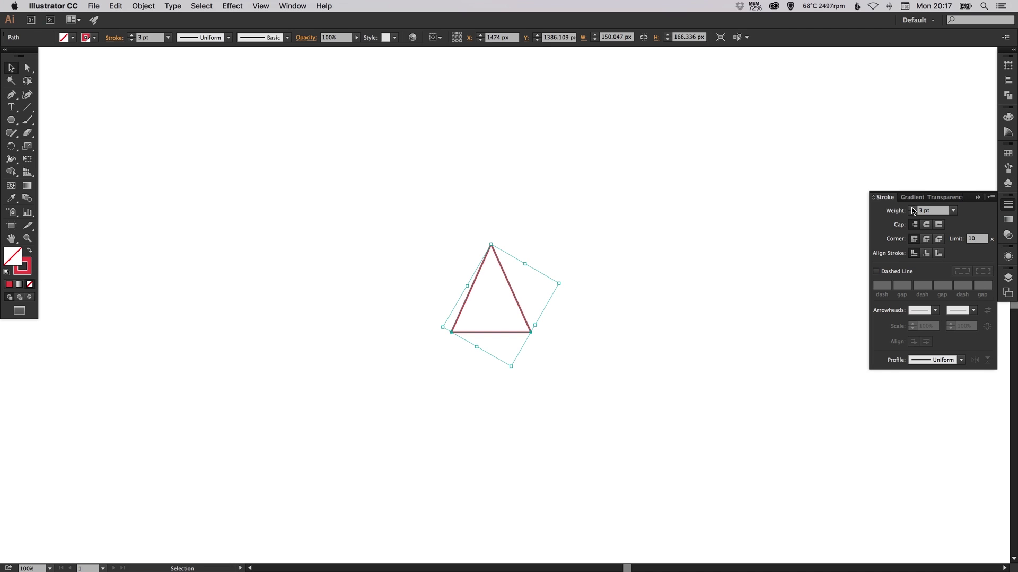
left_click(912, 210)
left_click(912, 210)
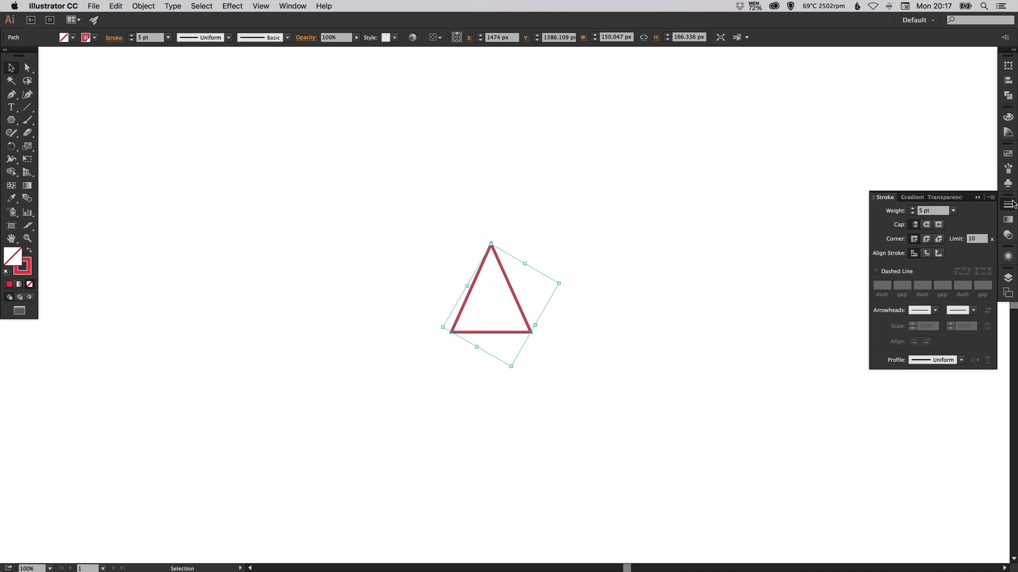
left_click(913, 209)
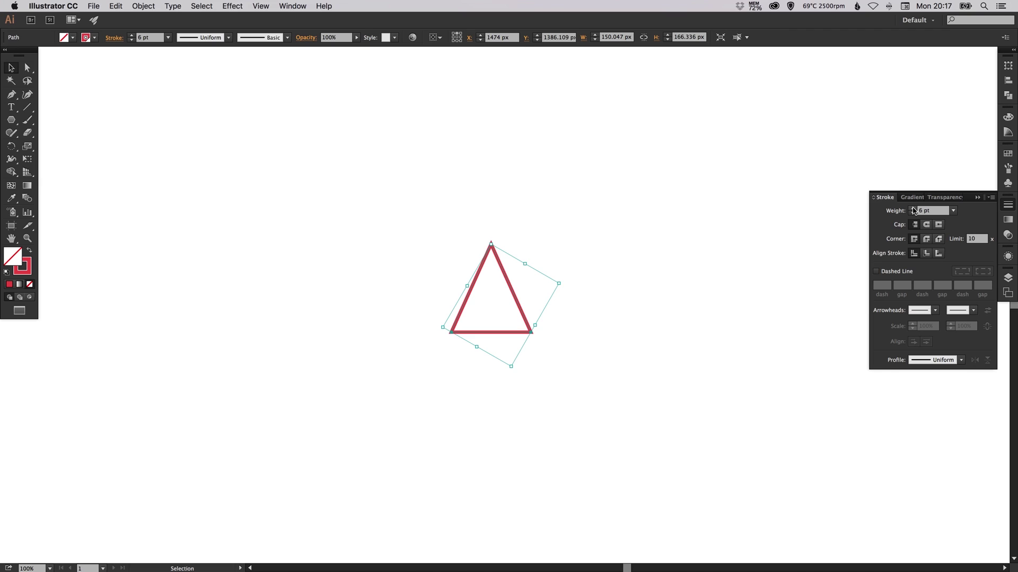
left_click(516, 210)
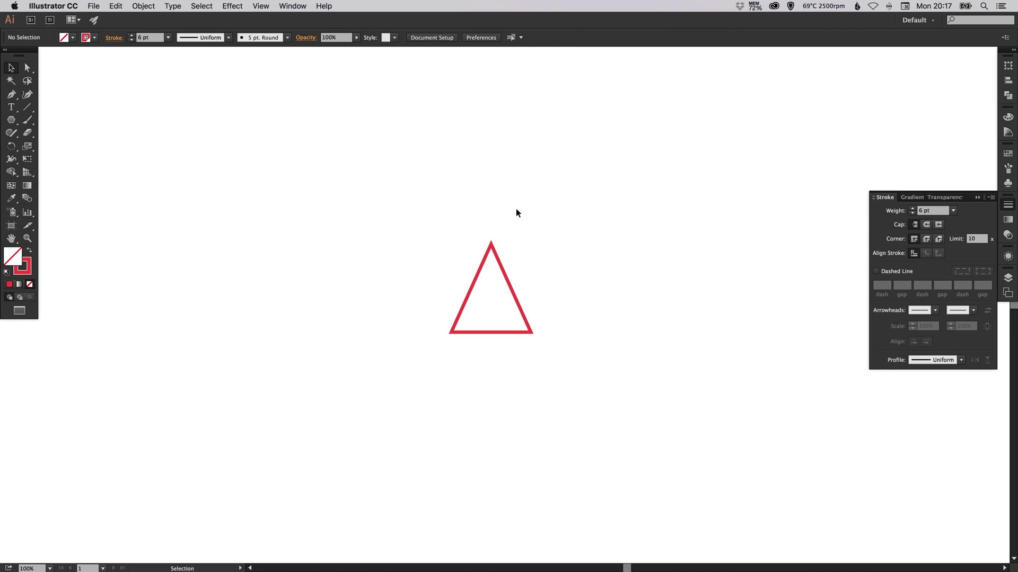
Step: Check that Smart Guides are enabled and draw a Pen segment from the triangle's apex, continuing its left side's slope up to about X 1510, Y 1301 px
left_click(255, 9)
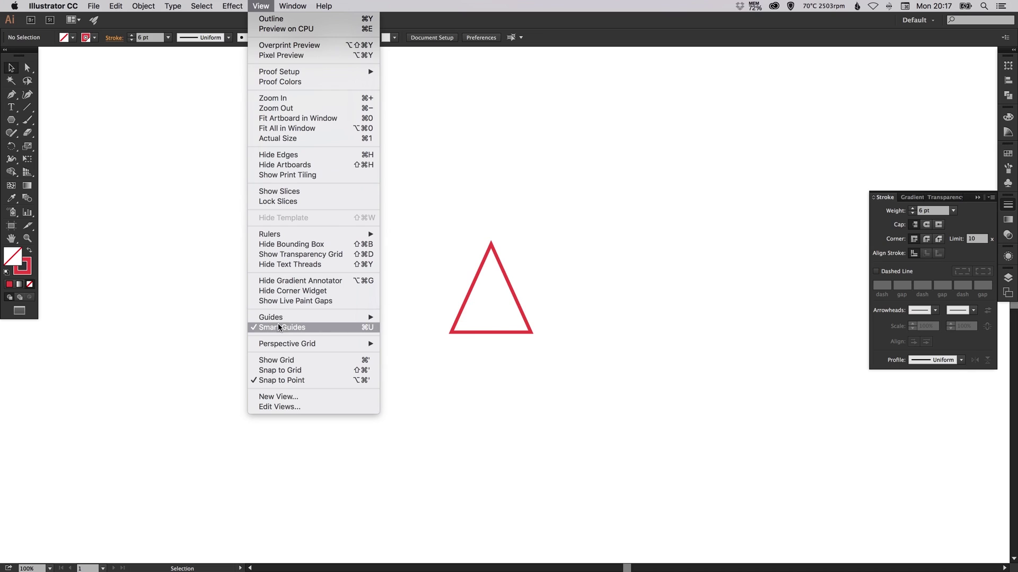
left_click(317, 329)
left_click(11, 94)
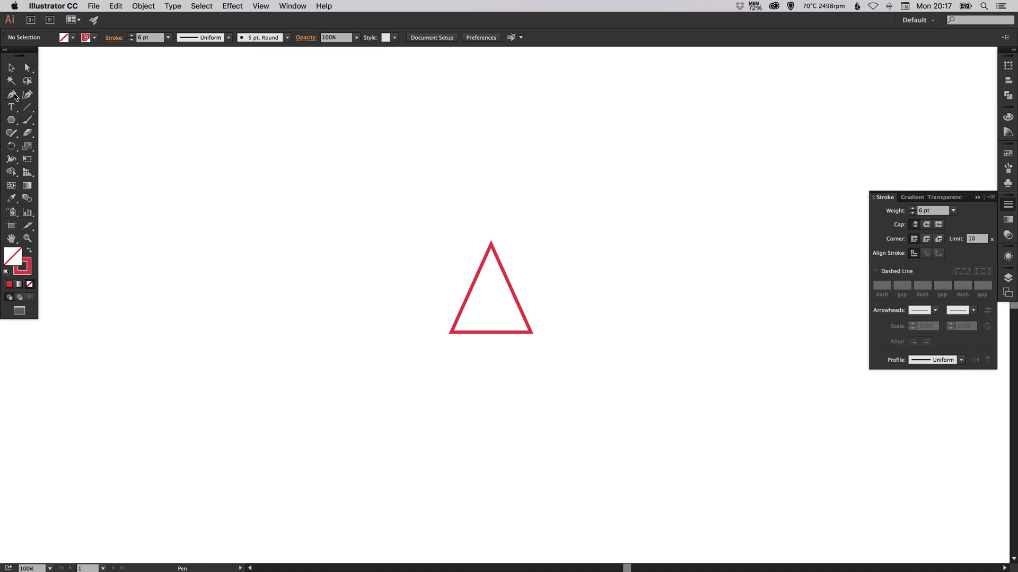
left_click(1003, 207)
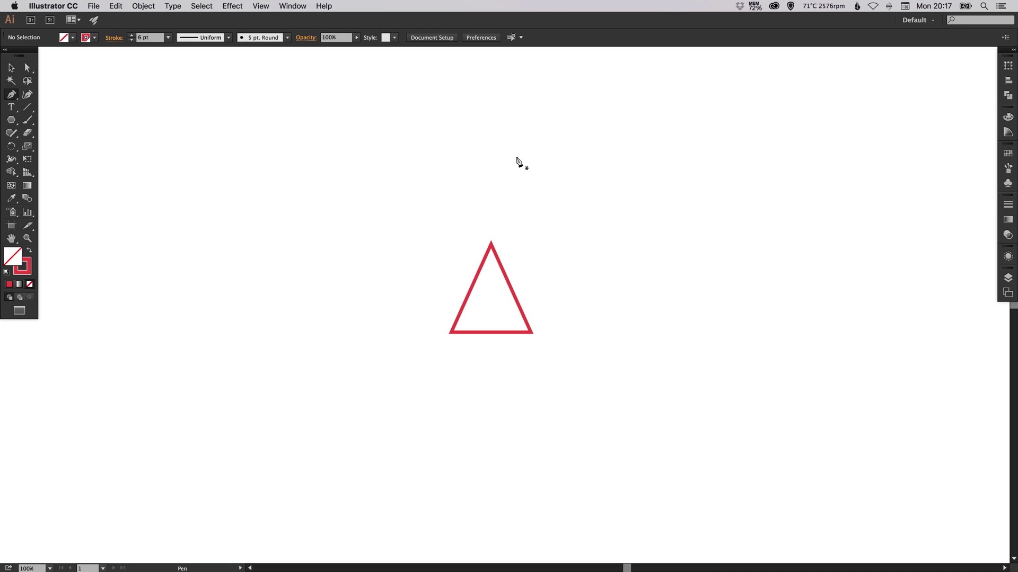
key("z")
left_click_drag(400, 207, 606, 420)
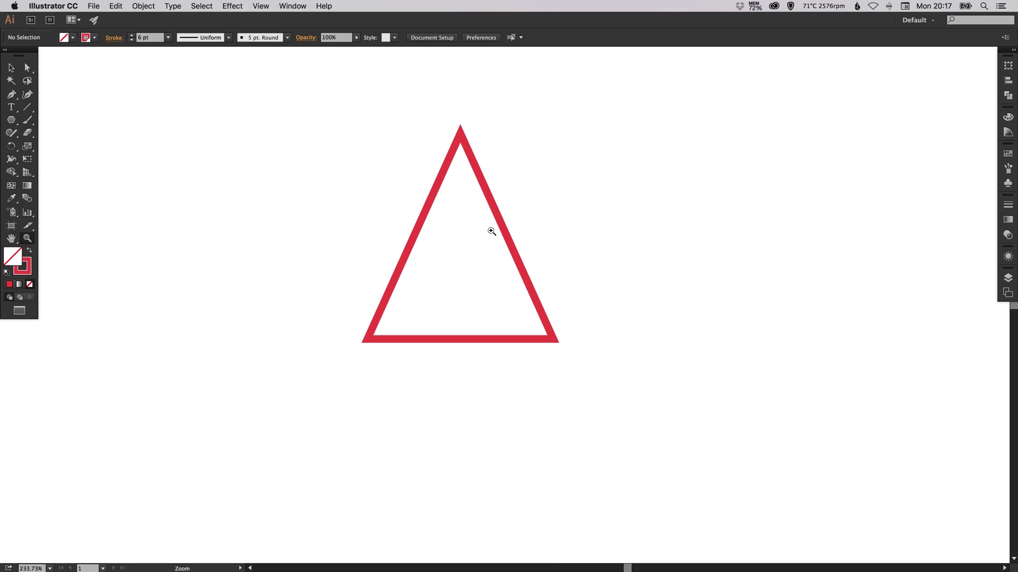
left_click(9, 96)
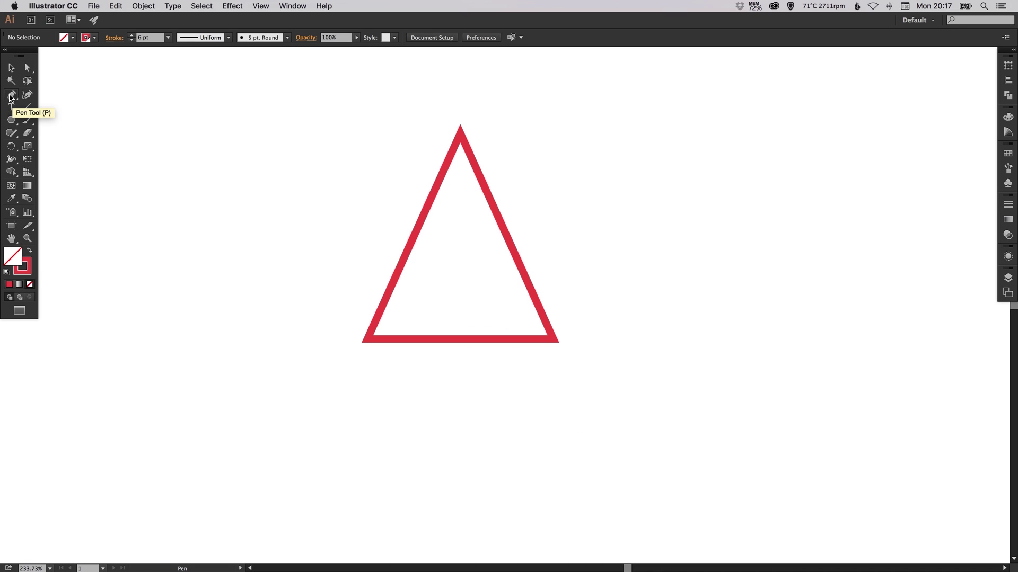
scroll(440, 272, "up", 5)
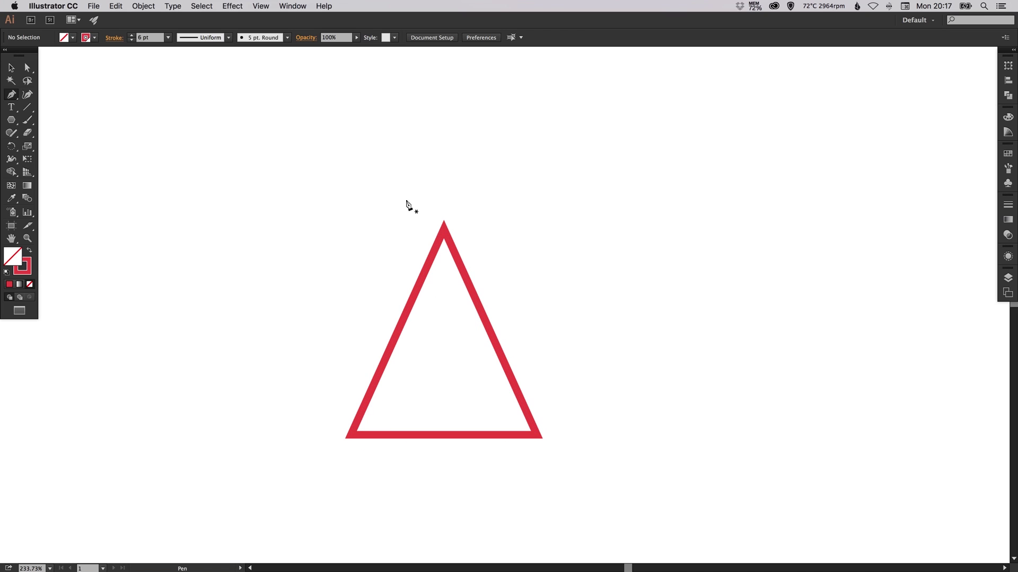
key("super+minus")
key("super+minus")
left_click_drag(548, 231, 553, 212)
left_click_drag(483, 222, 484, 234)
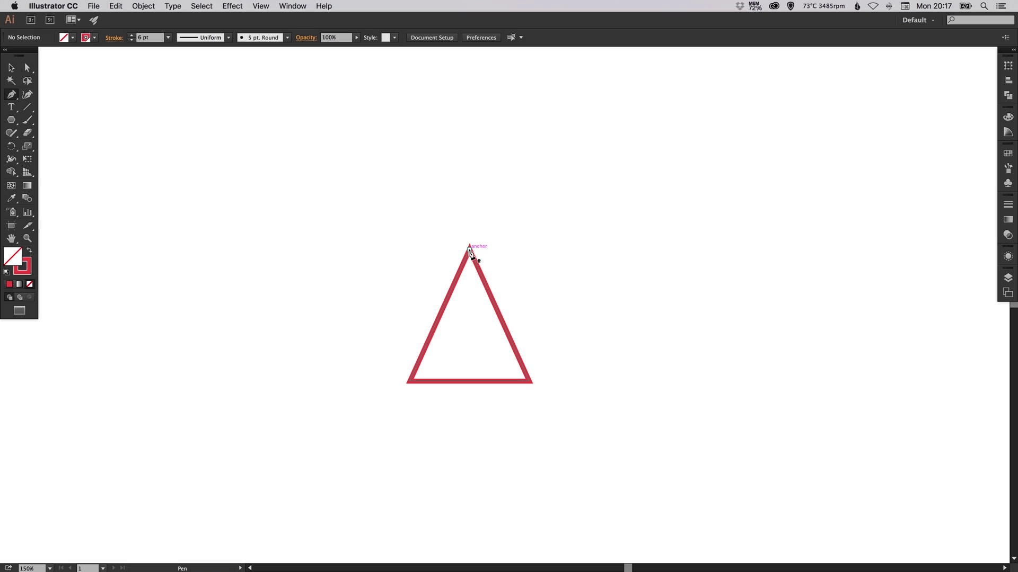
left_click(470, 249)
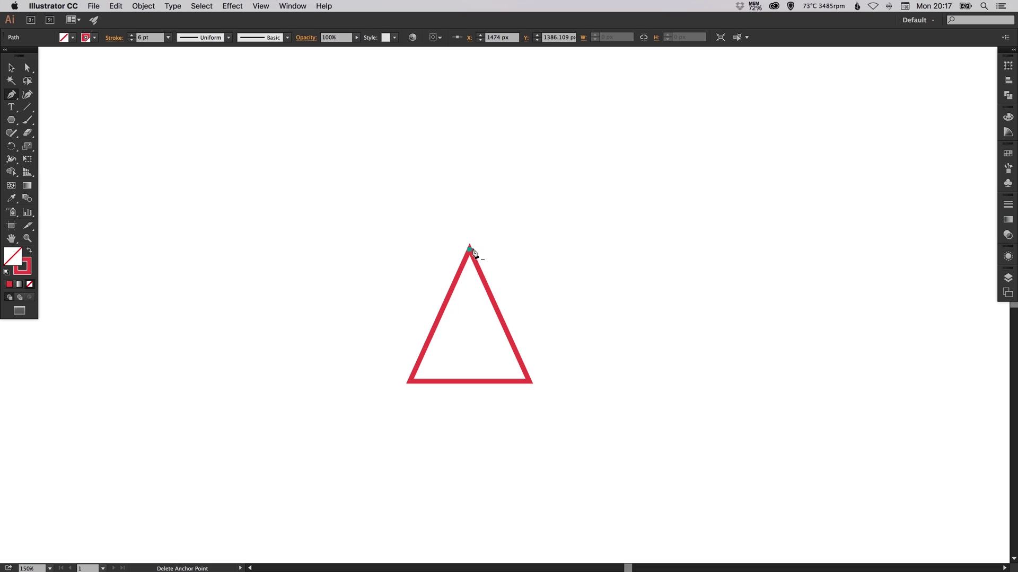
left_click(498, 183)
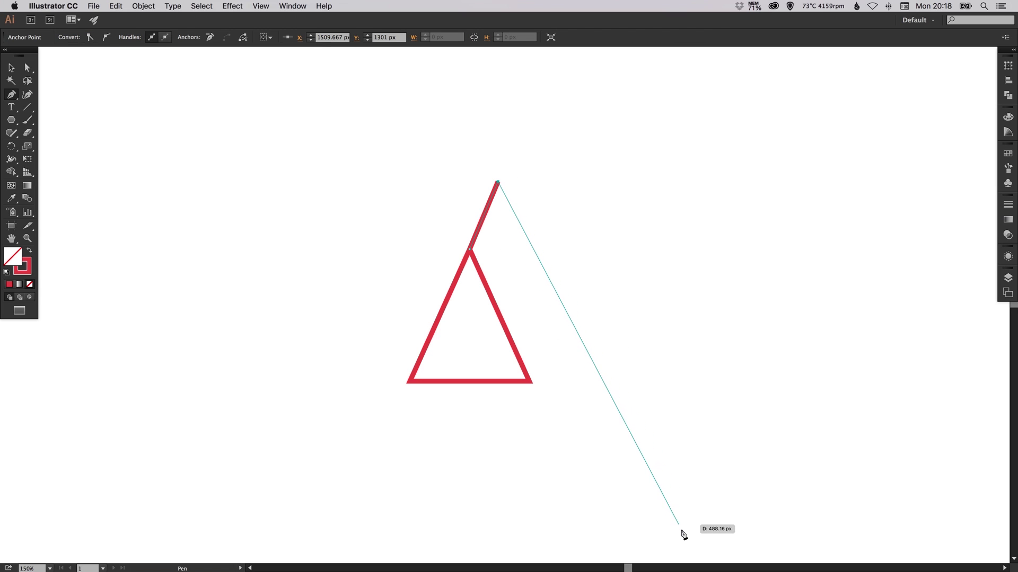
Step: Extend the path down a long diagonal, along a base about 64 px long, up a short slanted corner and back along a parallel diagonal, leaving it open
key("super+minus")
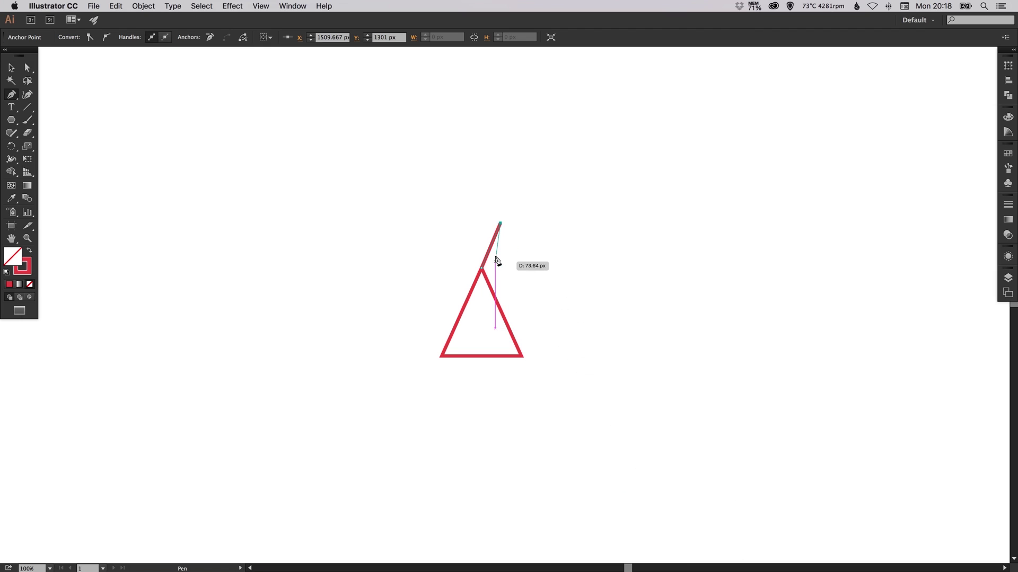
left_click(618, 465)
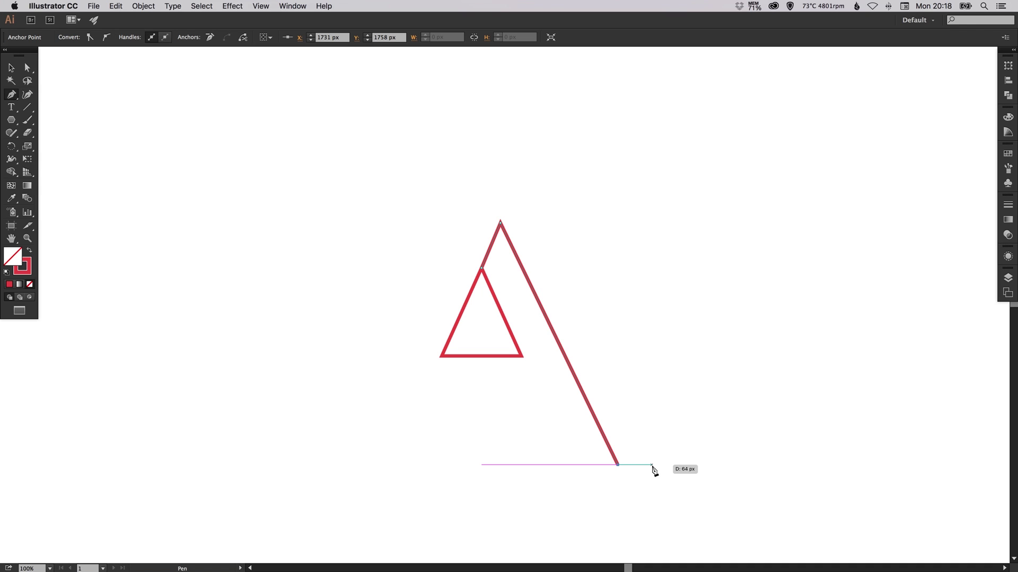
left_click(651, 465)
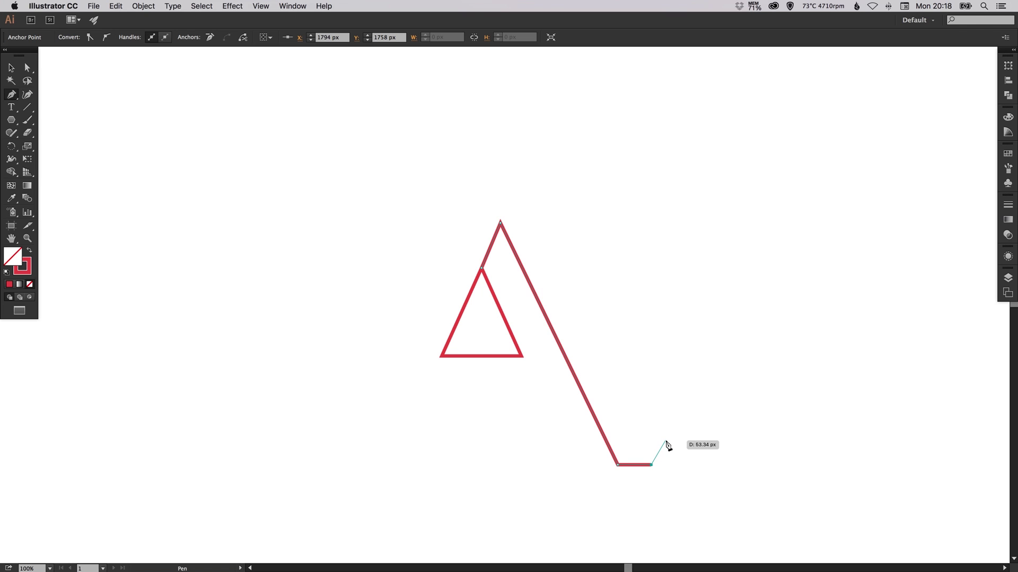
left_click(666, 441)
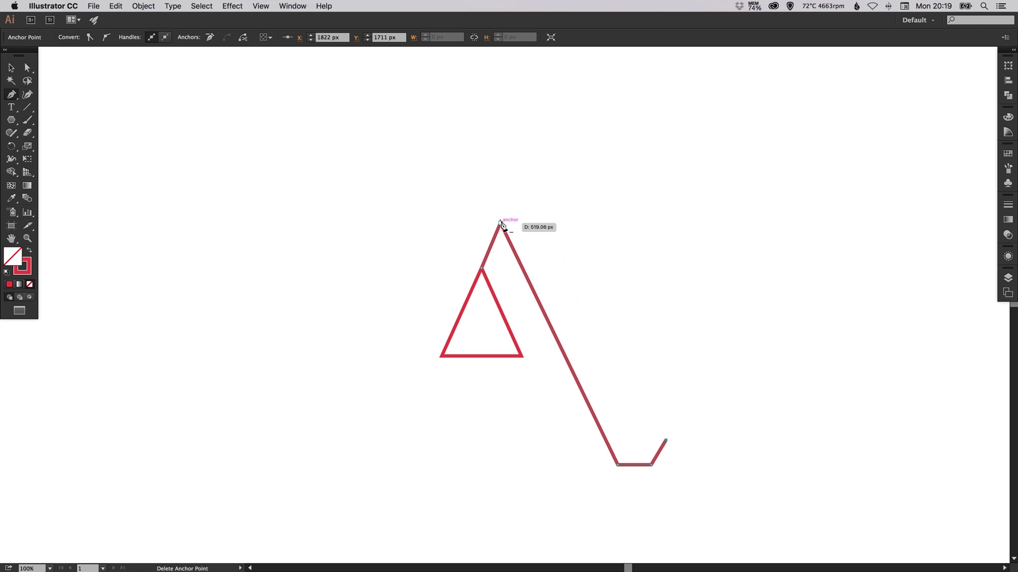
left_click(498, 102)
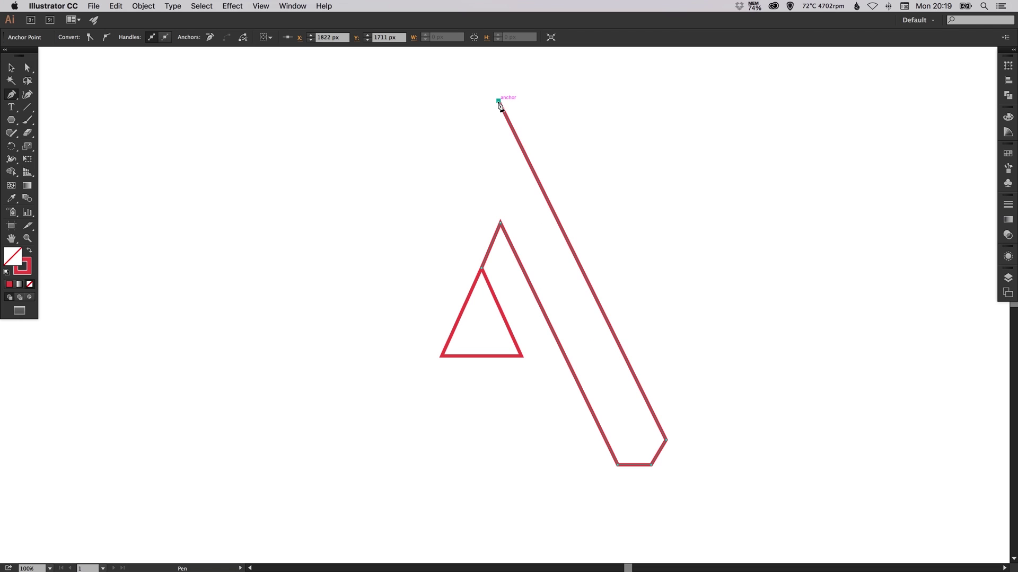
left_click(429, 100, "super")
Step: Left-align the path's peak anchor above the triangle with its open upper end anchor
left_click(28, 67)
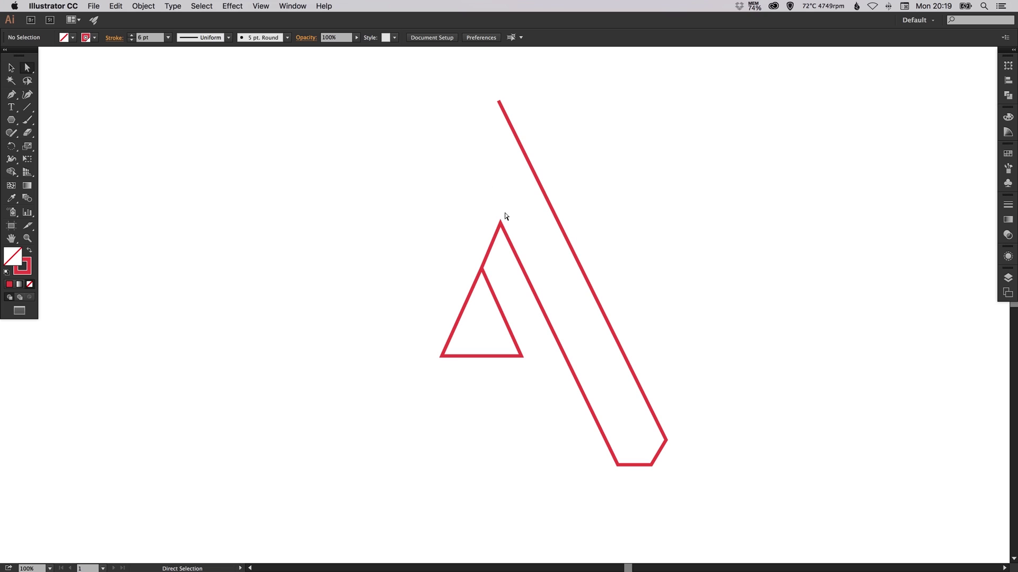
left_click_drag(483, 96, 538, 231)
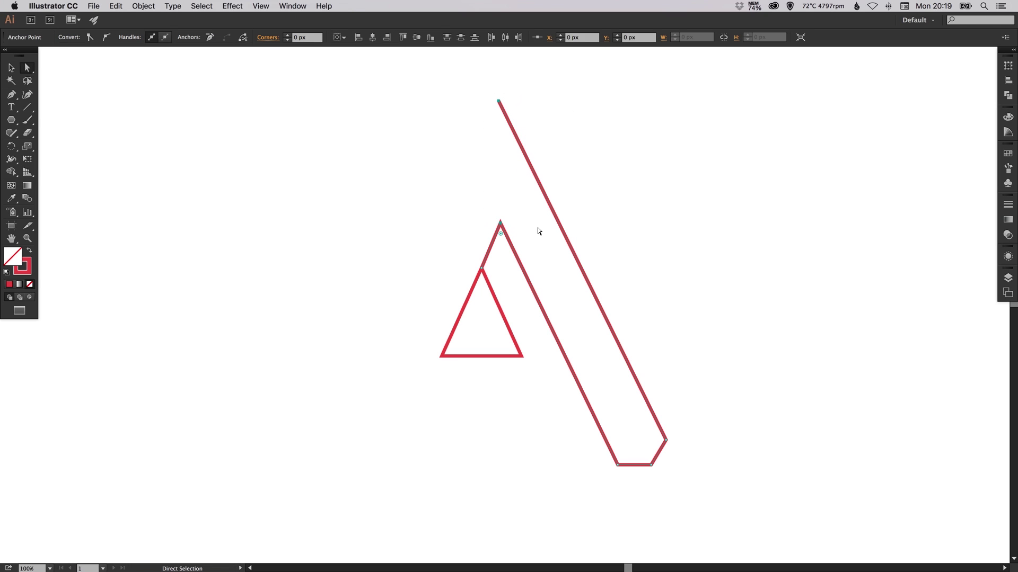
left_click(358, 38)
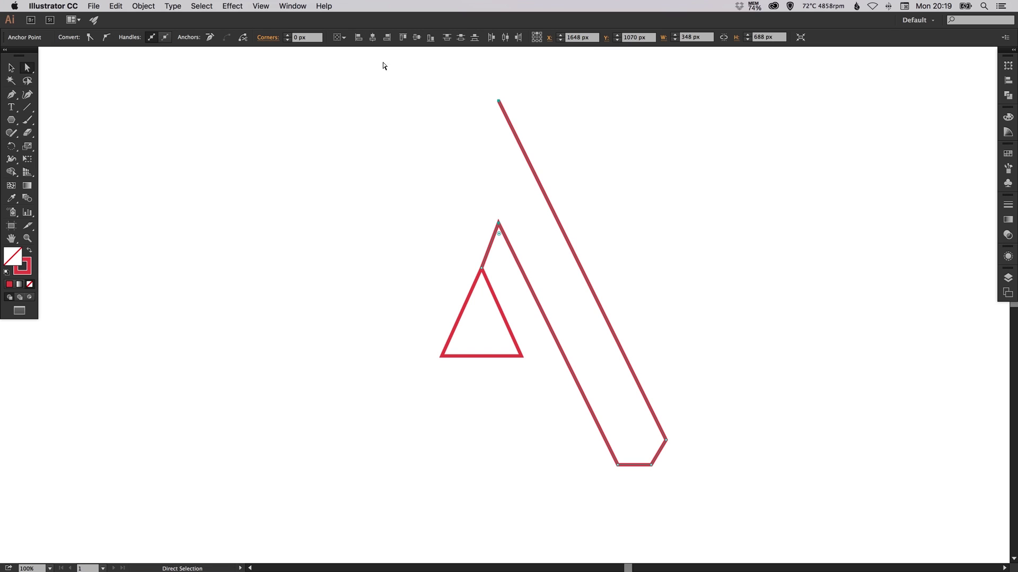
left_click(489, 103)
left_click_drag(499, 102, 500, 175)
key("super+z")
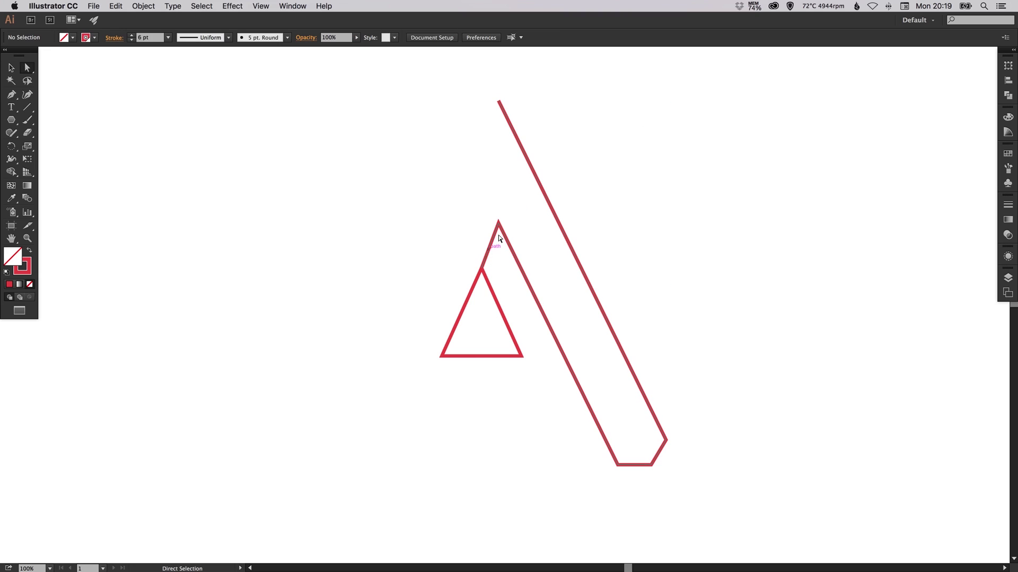
Step: Move the path's peak anchor straight down until the short segment lines up with the slope of the triangle's left side
key("z")
left_click_drag(411, 166, 563, 342)
key("v")
key("a")
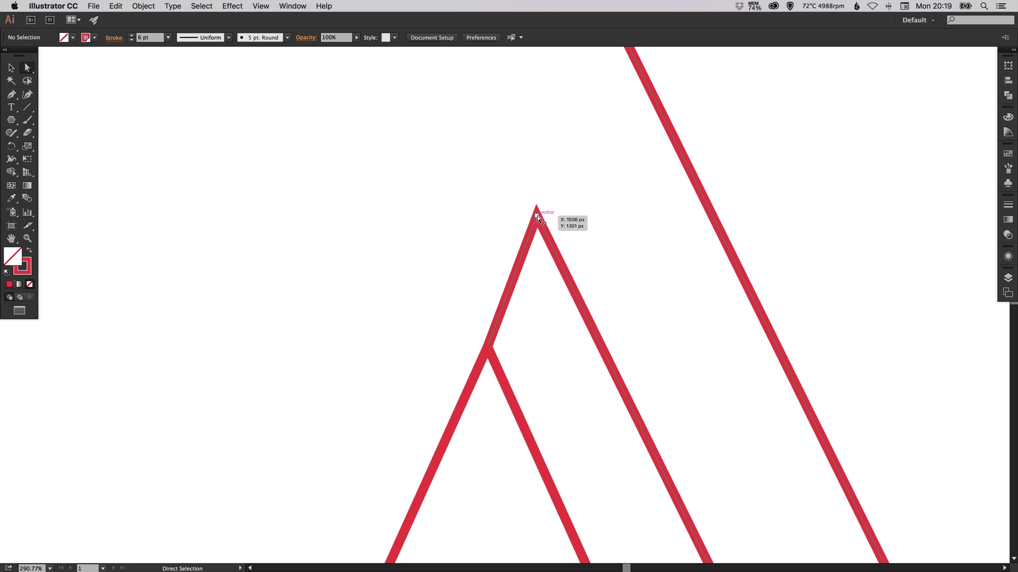
left_click_drag(537, 216, 539, 242)
left_click(552, 202)
Step: Extend the path from its open upper end with a flat top about 72 px long and a long mirrored diagonal down to the left
key("super+minus")
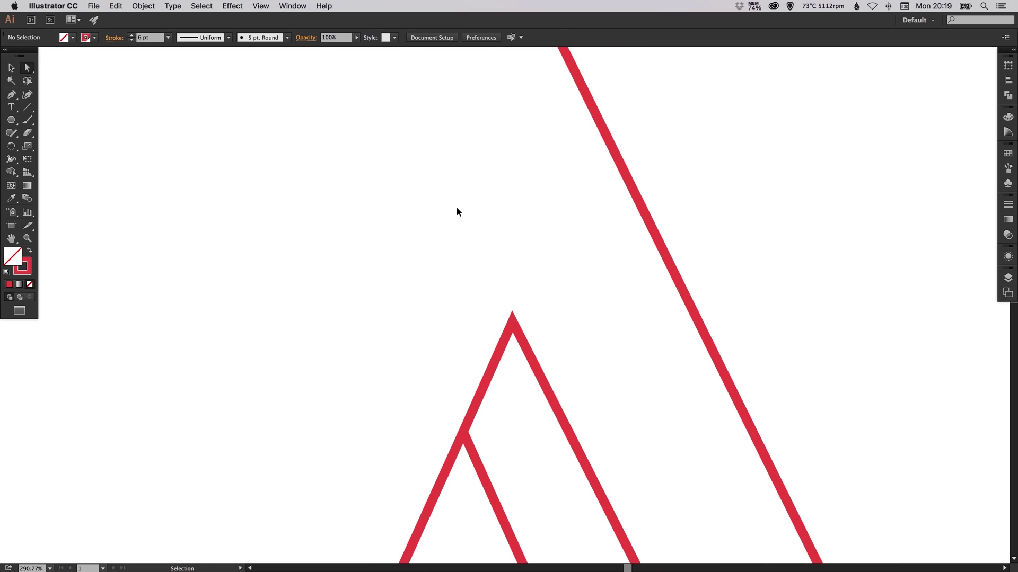
key("super+minus")
key("super+minus")
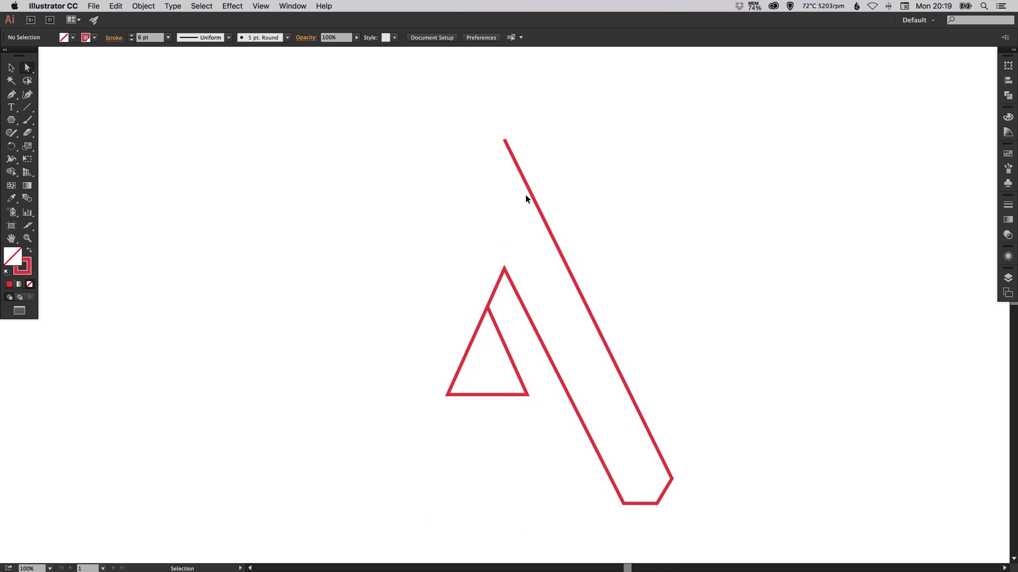
key("super+minus")
key("p")
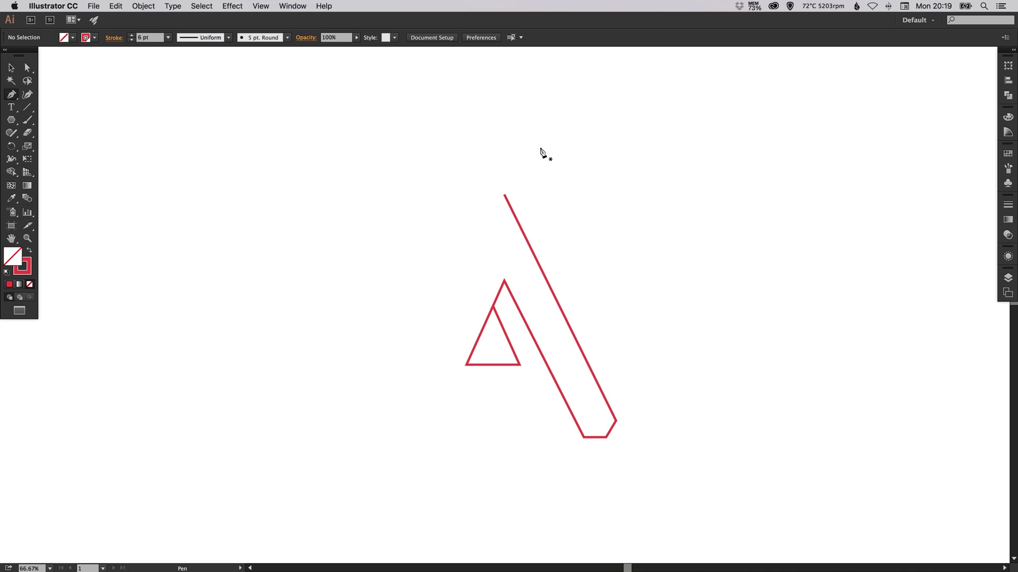
left_click(504, 195)
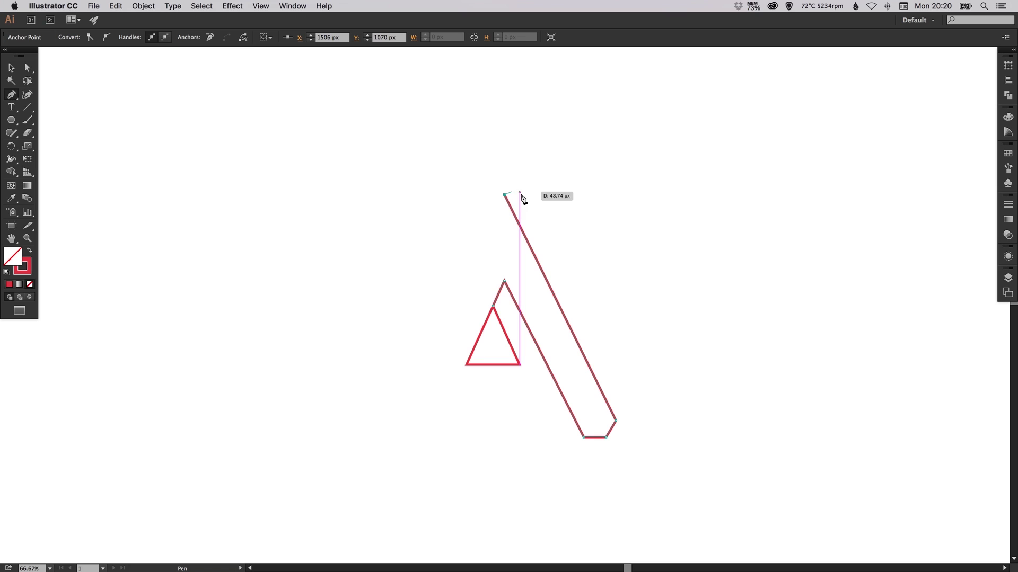
left_click(480, 195)
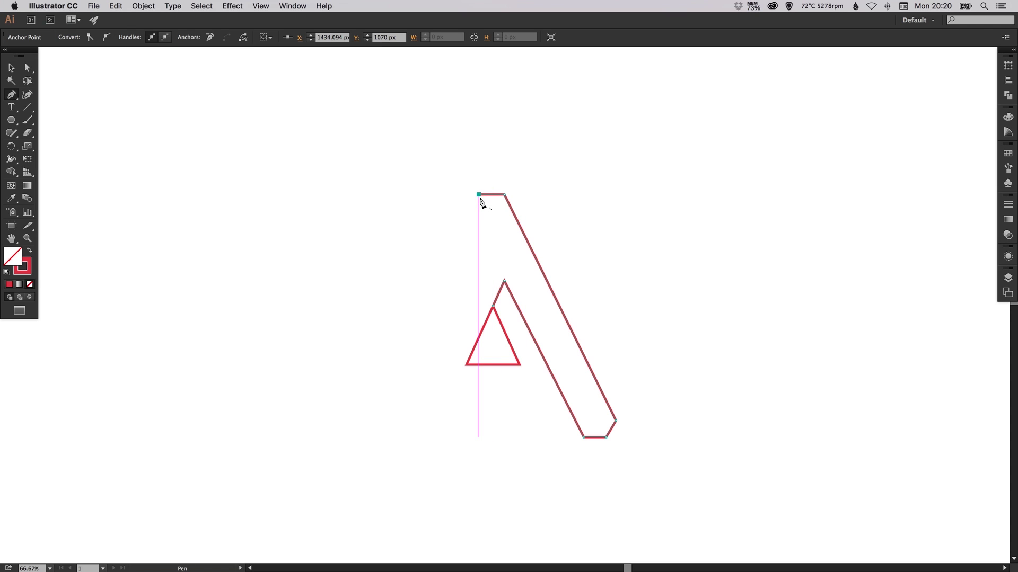
left_click(366, 424)
left_click(435, 411, "super")
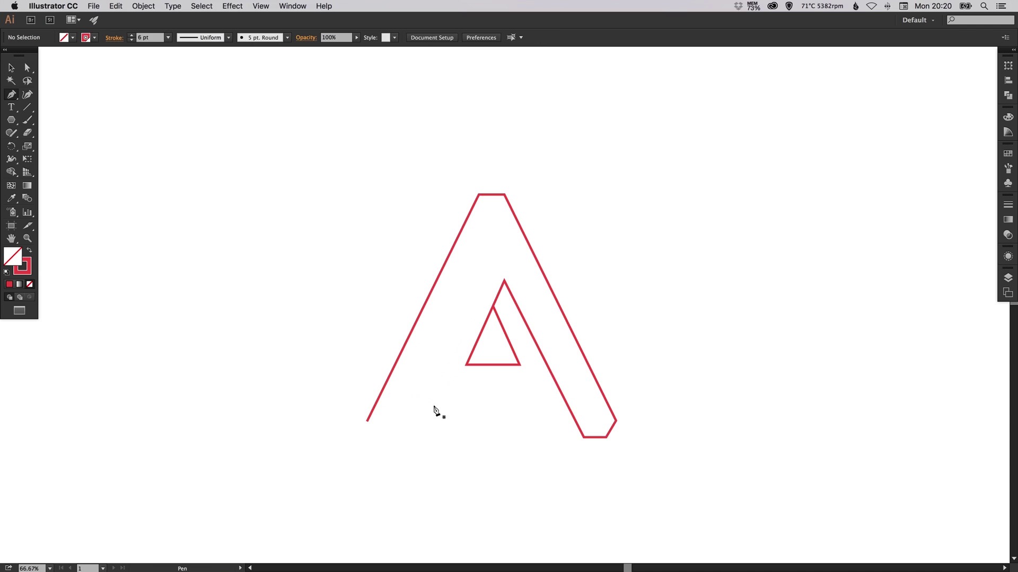
Step: Bottom-align the left diagonal's open lower end anchor and the right leg's outer corner anchor
key("a")
left_click(367, 422)
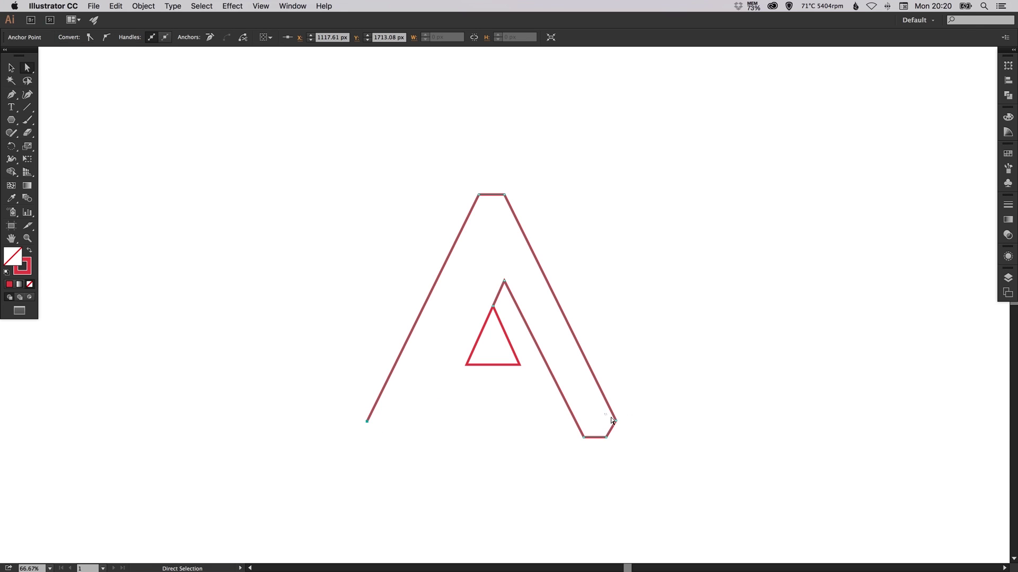
left_click(615, 421)
left_click(368, 421, "shift")
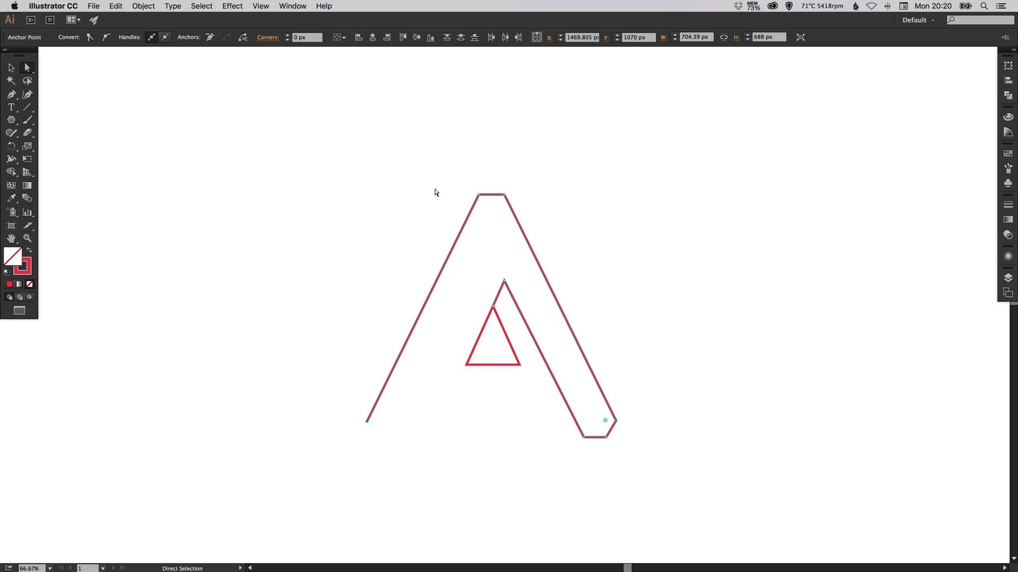
left_click(432, 38)
left_click(576, 402)
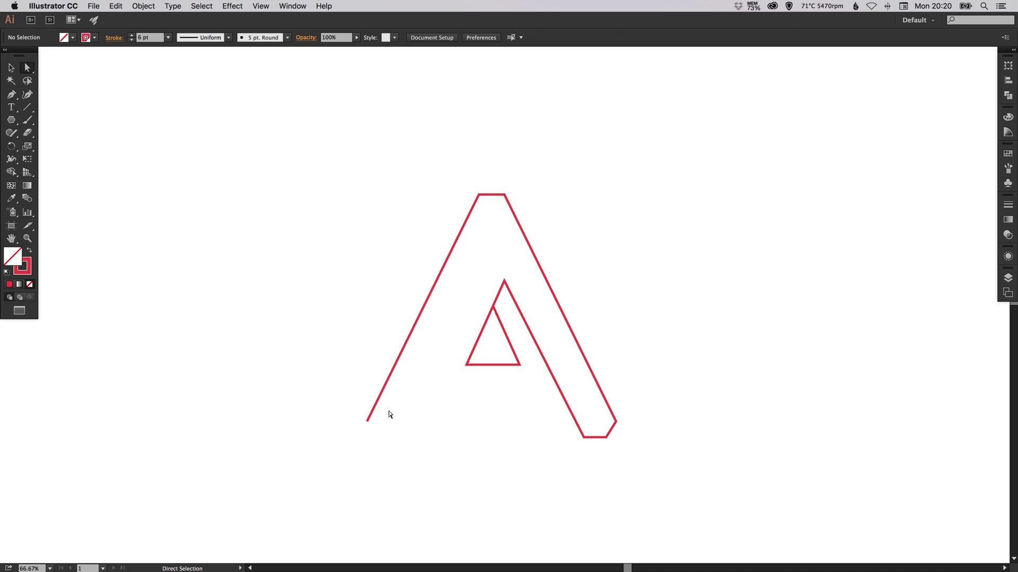
Step: Continue the path with a slanted corner, a short flat foot, a diagonal up to about Y 1644 px and a crossbar to the right leg
left_click(11, 94)
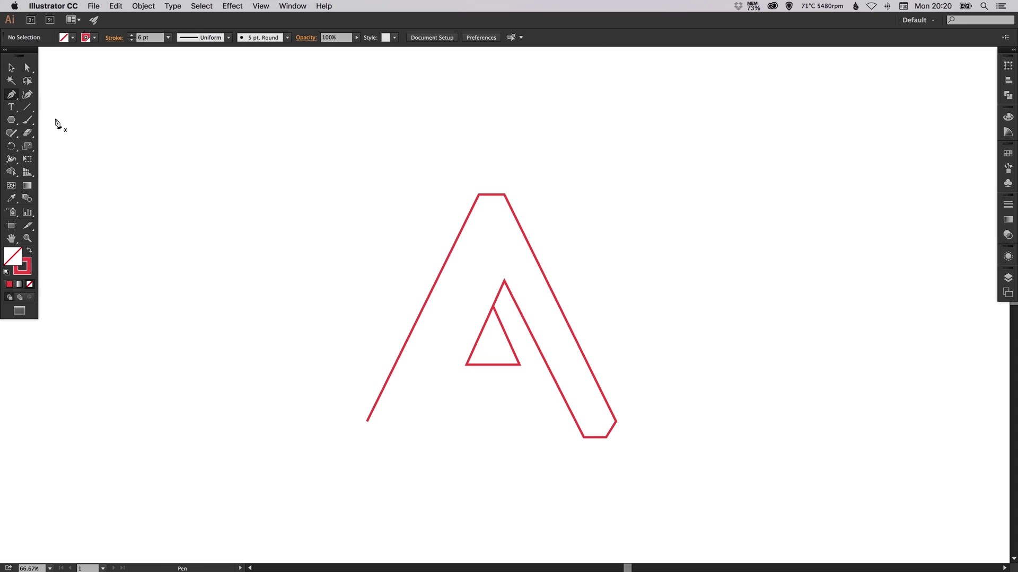
left_click(367, 422)
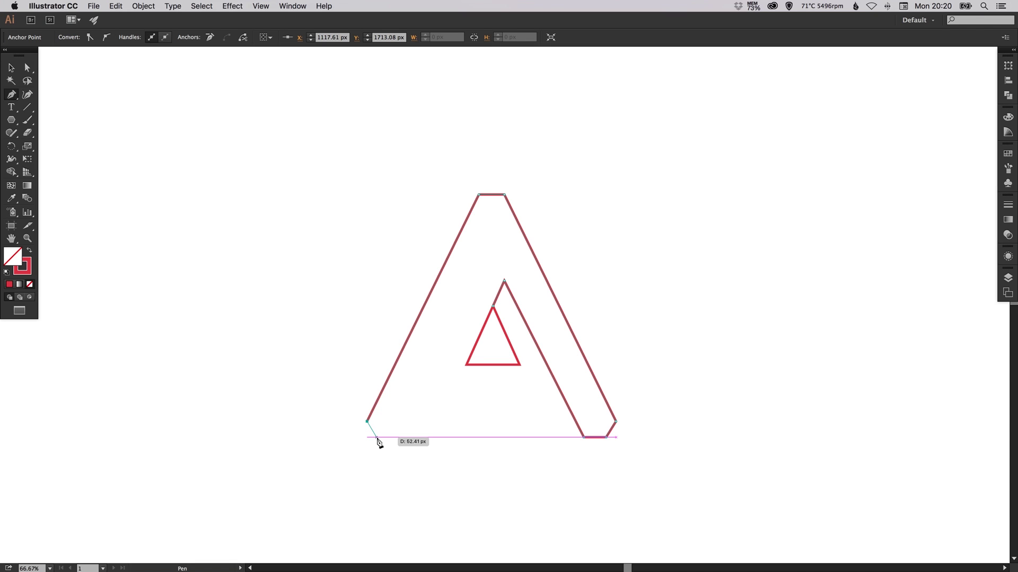
left_click(377, 437)
left_click(402, 438)
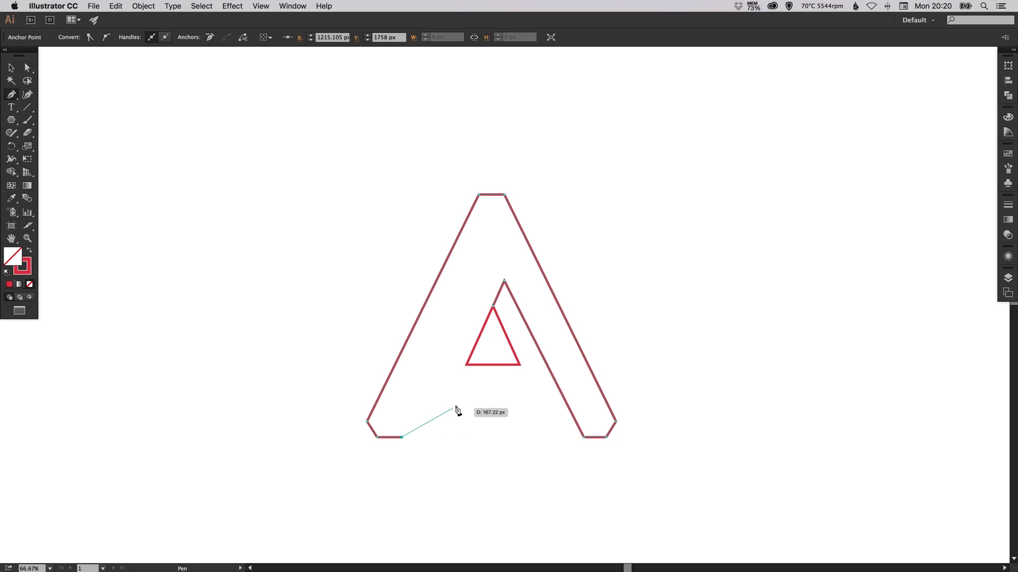
left_click(424, 397)
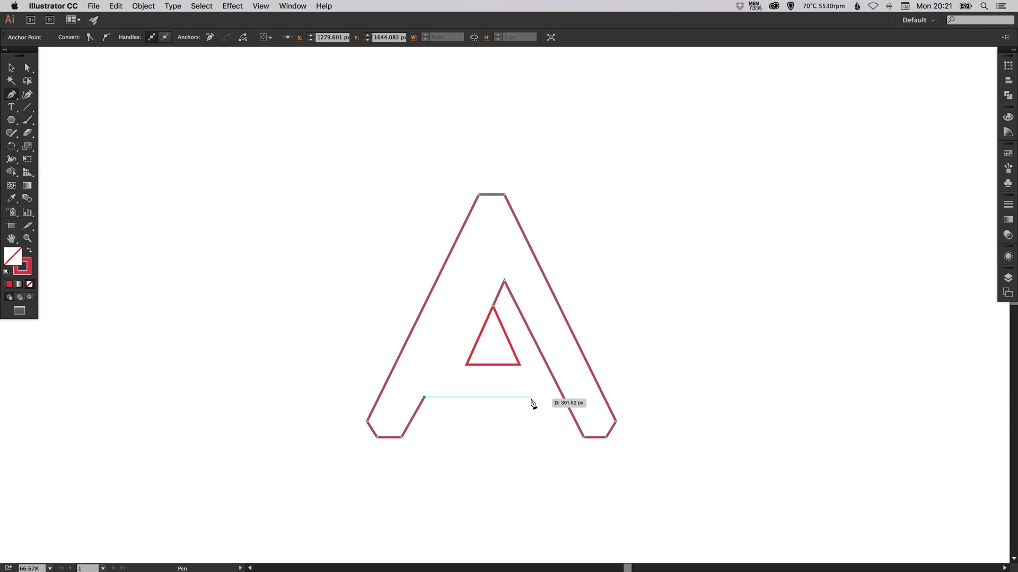
left_click(564, 397)
left_click(589, 390, "super")
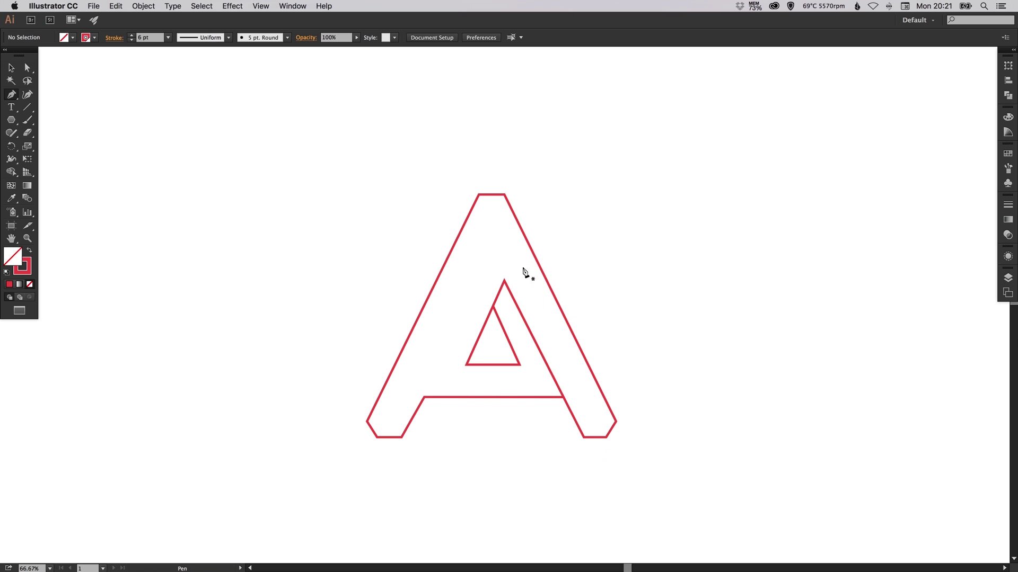
Step: Draw a path from the triangle's lower-left corner, horizontally left to about X 1320 px and up to the right end of the letter's flat top
left_click(466, 366)
left_click_drag(467, 366, 439, 365)
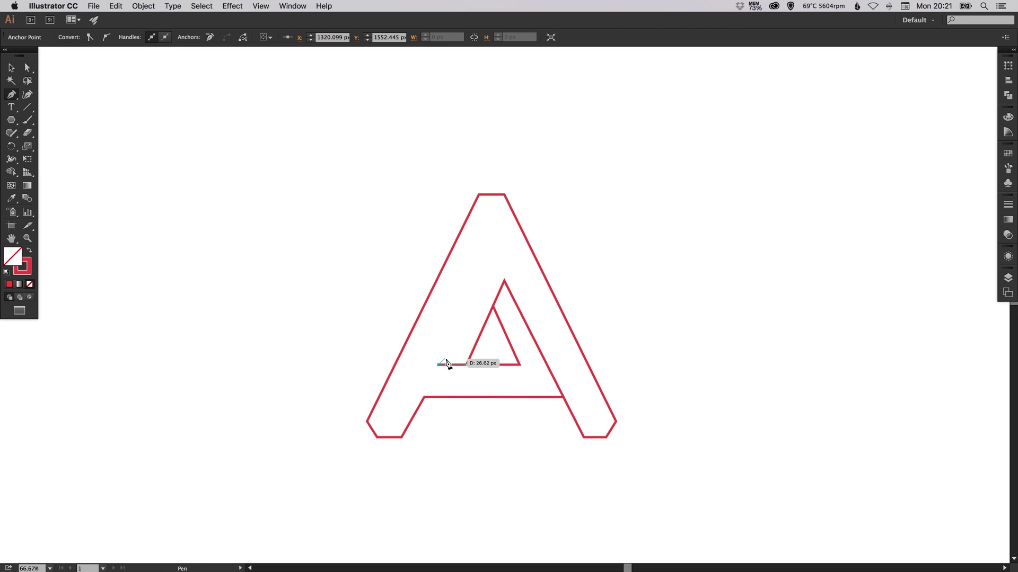
left_click(504, 196)
key("super+shift+a")
scroll(572, 294, "down", 2)
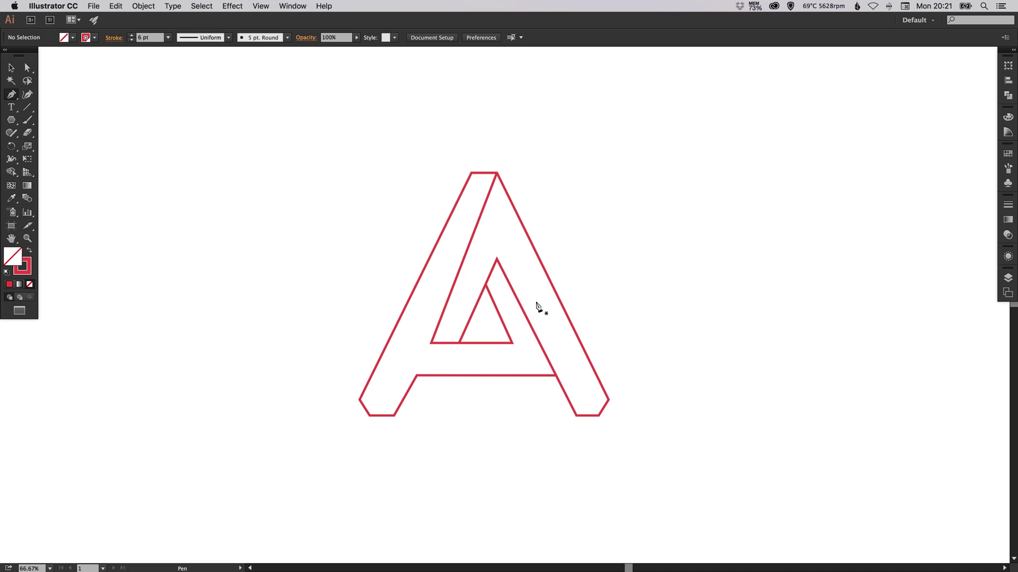
Step: Draw a path from the right foot's outer base corner up a diagonal parallel to the leg, ending at the existing inner peak
left_click(599, 416)
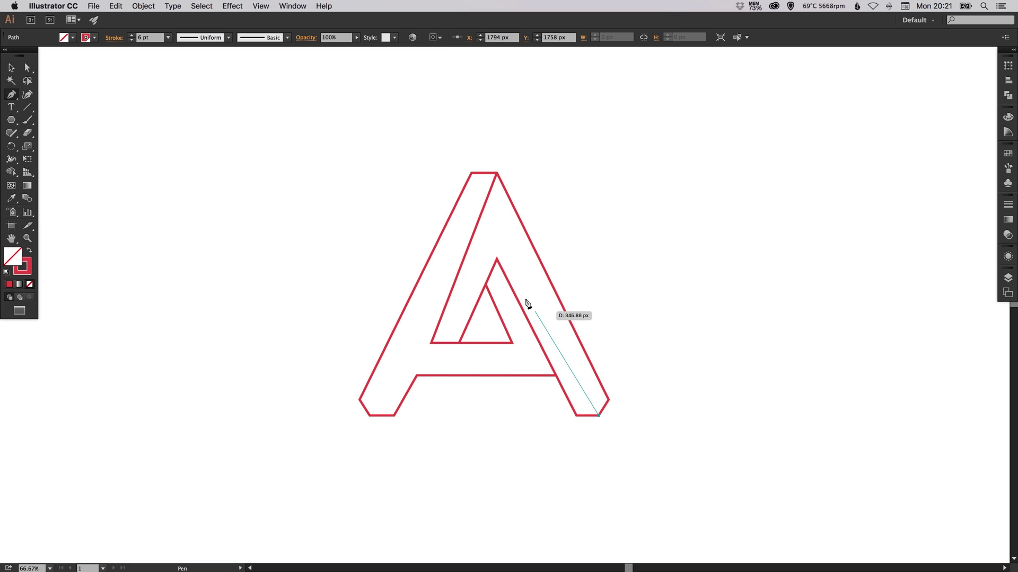
left_click(505, 234)
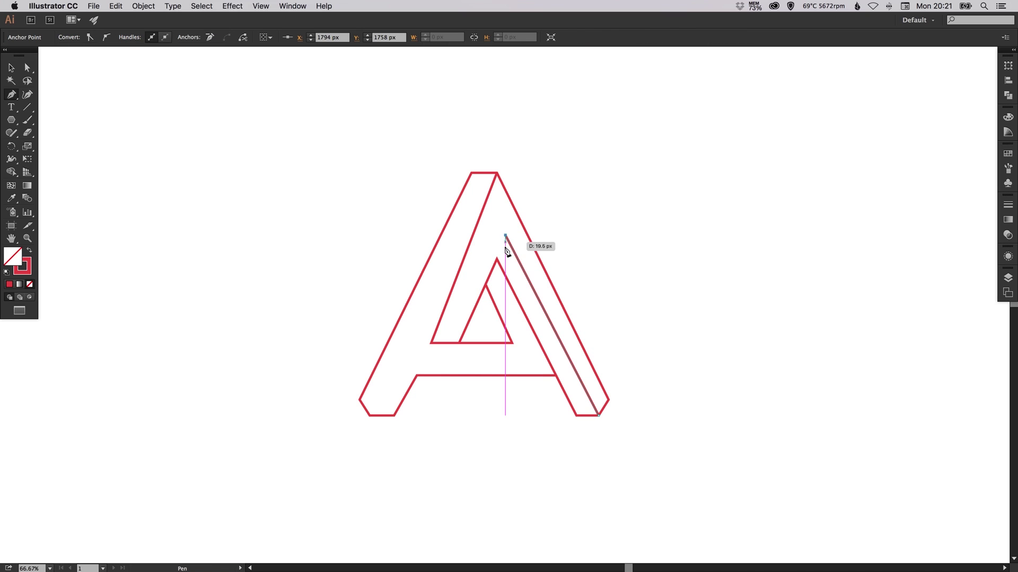
left_click(497, 259)
left_click(570, 228, "super")
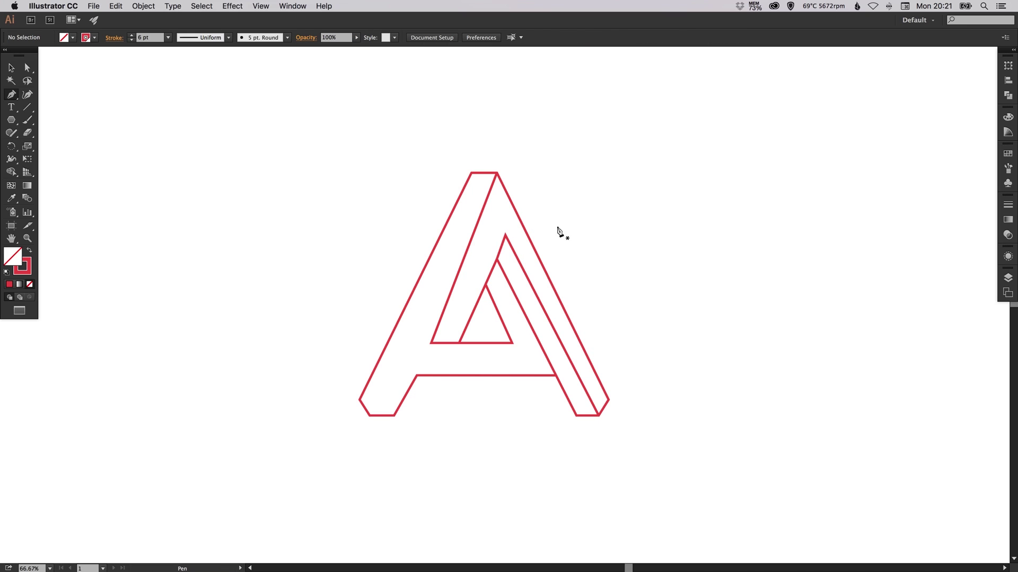
Step: Move the new inner path's peak anchor to about X 1533, Y 1252 px so its short segment continues the triangle's left slope
key("z")
left_click_drag(469, 199, 554, 326)
key("a")
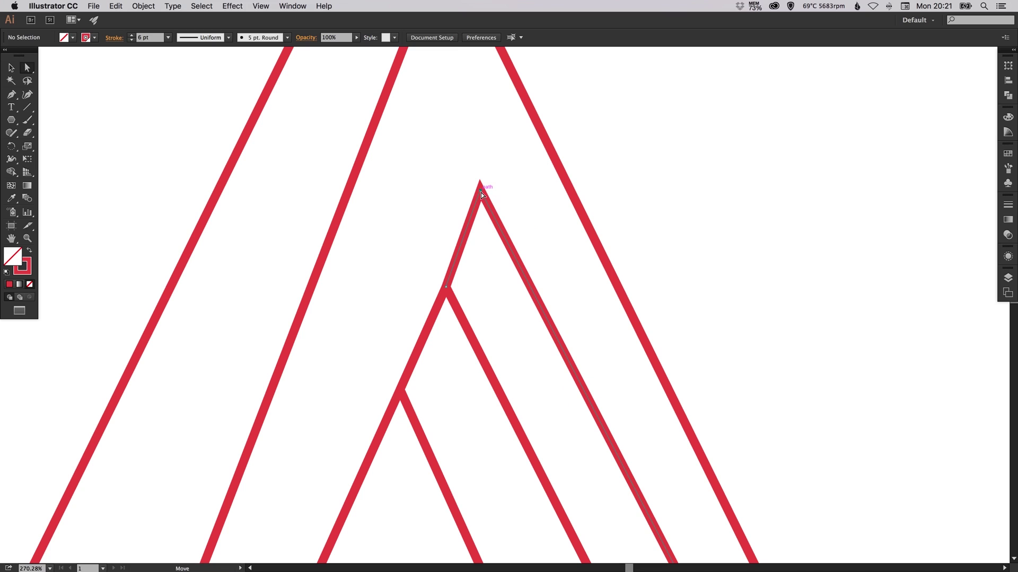
mouse_move(480, 193)
left_mouse_down()
mouse_move(488, 211)
mouse_move(484, 199)
left_mouse_up()
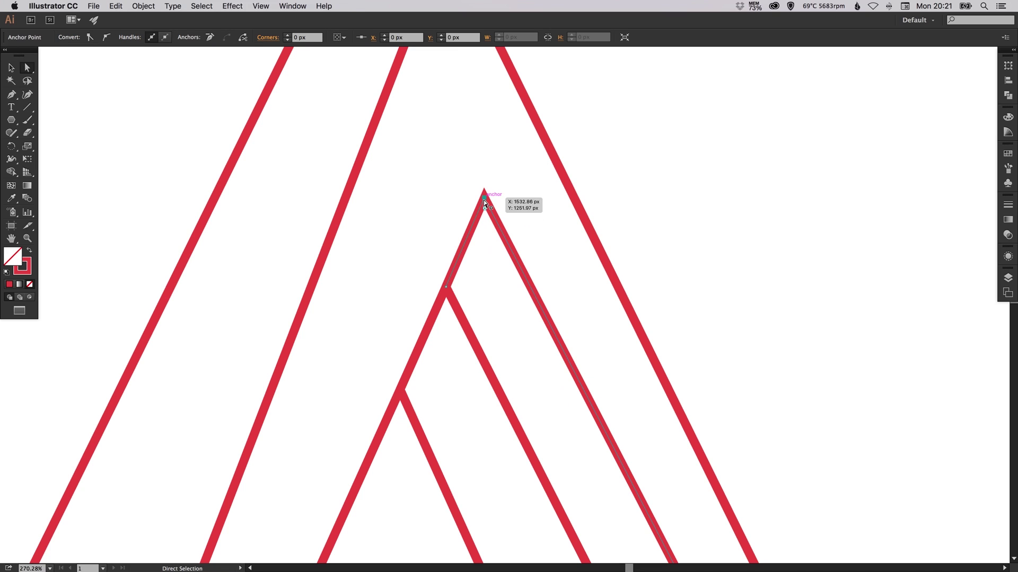
left_click(482, 168)
Step: Draw a path on the left foot from its outer corner about 69 px horizontally inward, and down to the inner base corner
key("v")
key("super+minus")
key("super+minus")
key("super+minus")
key("super+minus")
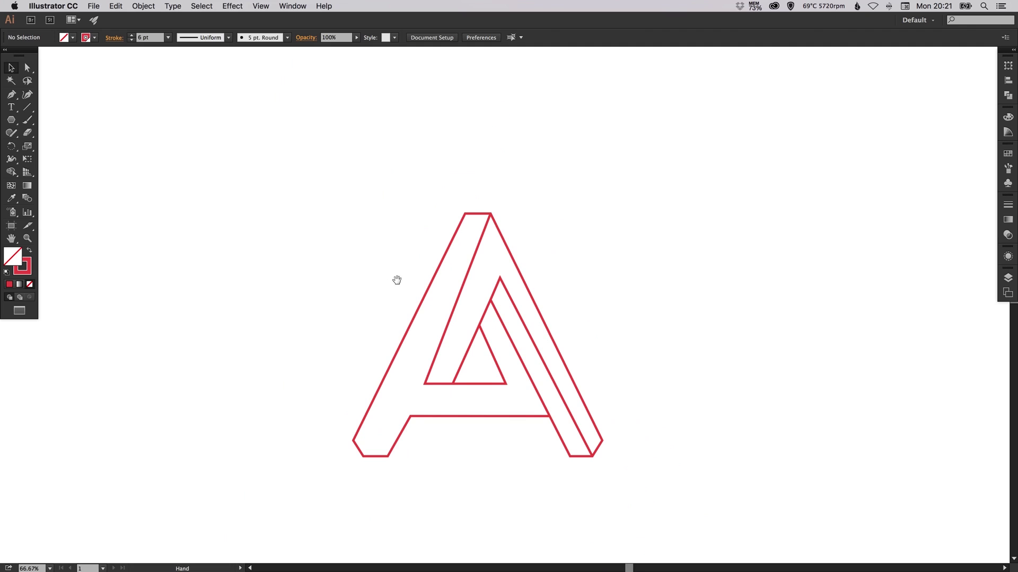
left_click_drag(396, 279, 415, 260)
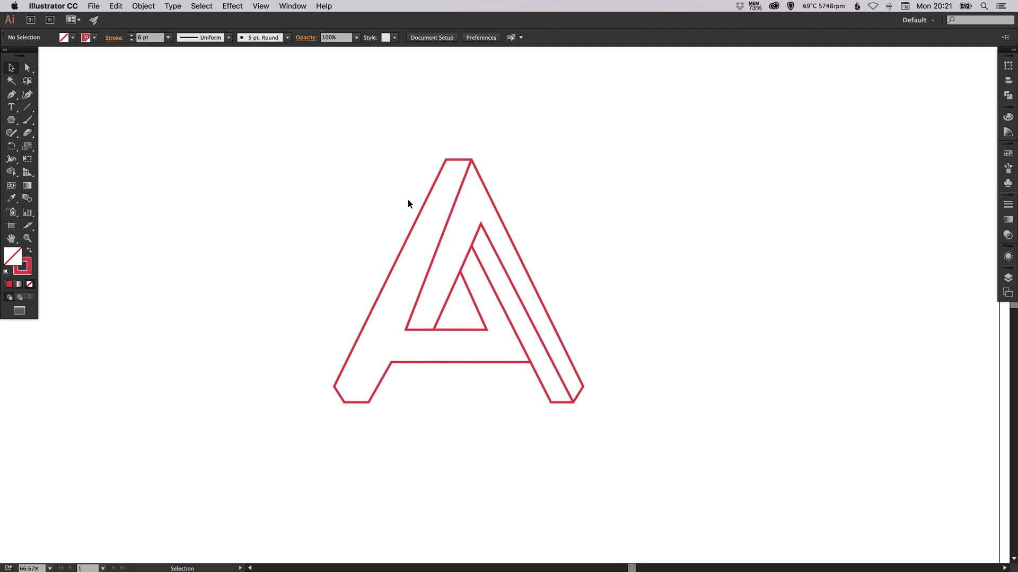
key("p")
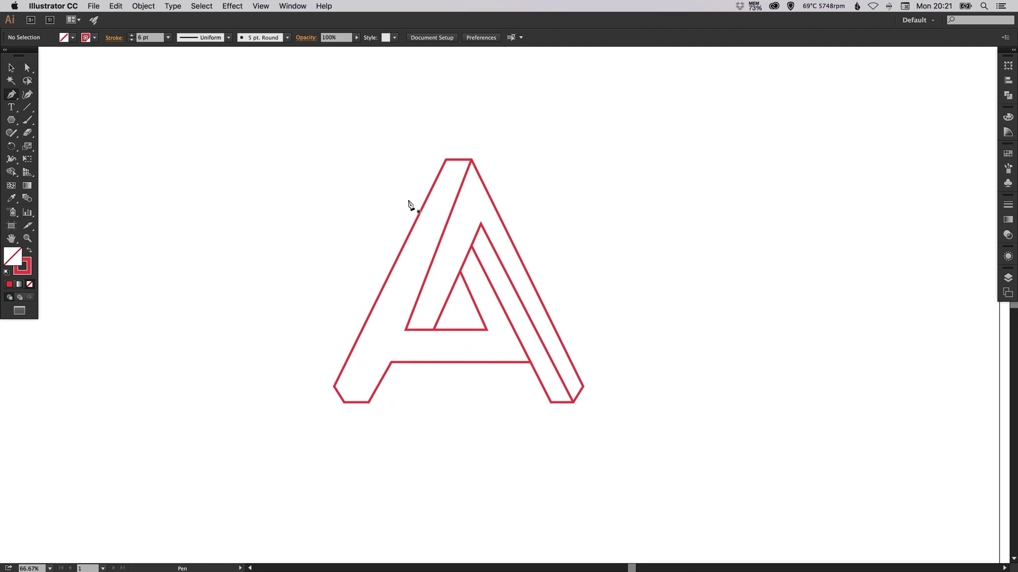
left_click(334, 387)
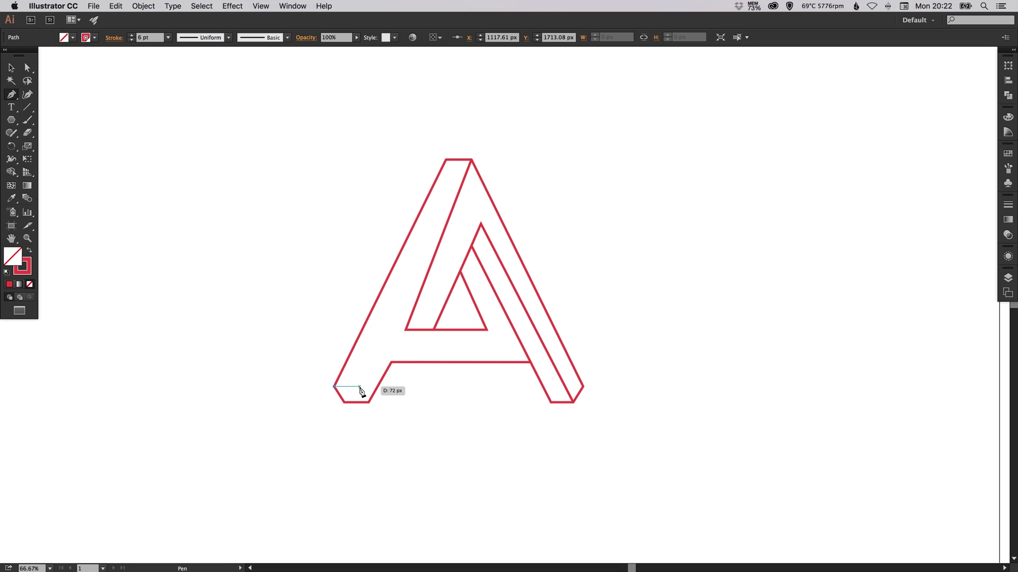
left_click(359, 387)
left_click(368, 402)
left_click(412, 378, "super")
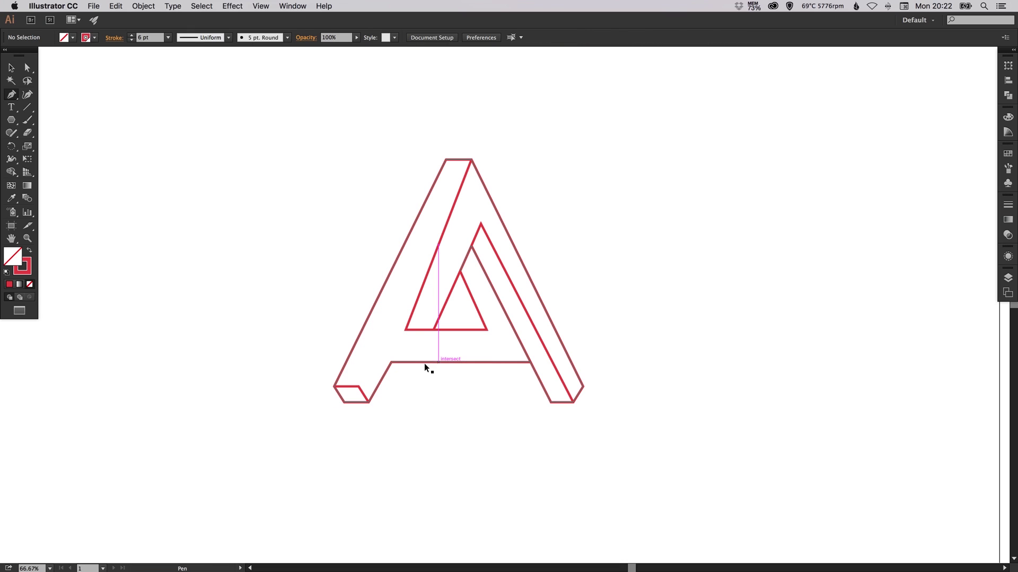
Step: Connect the left foot's inner top corner to the left end of the triangle's extended base line with a straight segment
left_click(358, 387)
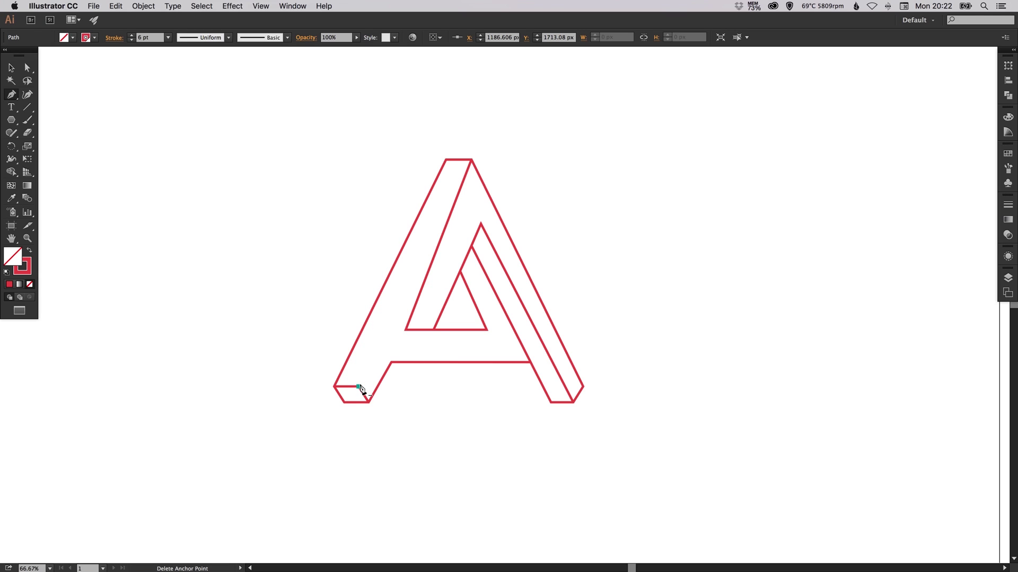
left_click(406, 331)
left_click(545, 295, "super")
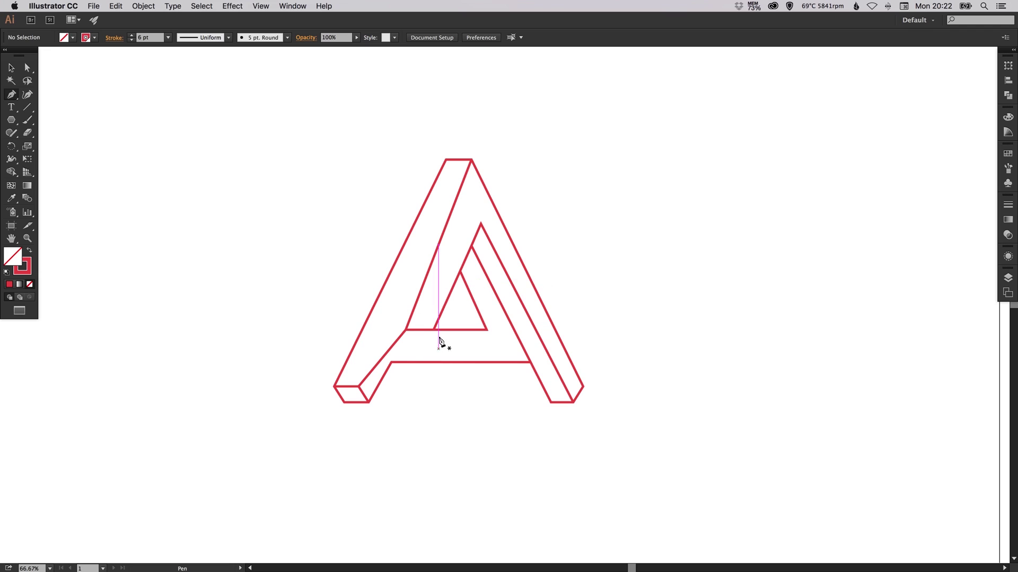
Step: Move the joined anchors at the extended base line's left end horizontally left until the left leg's inner edge forms one straight diagonal
left_click(408, 332)
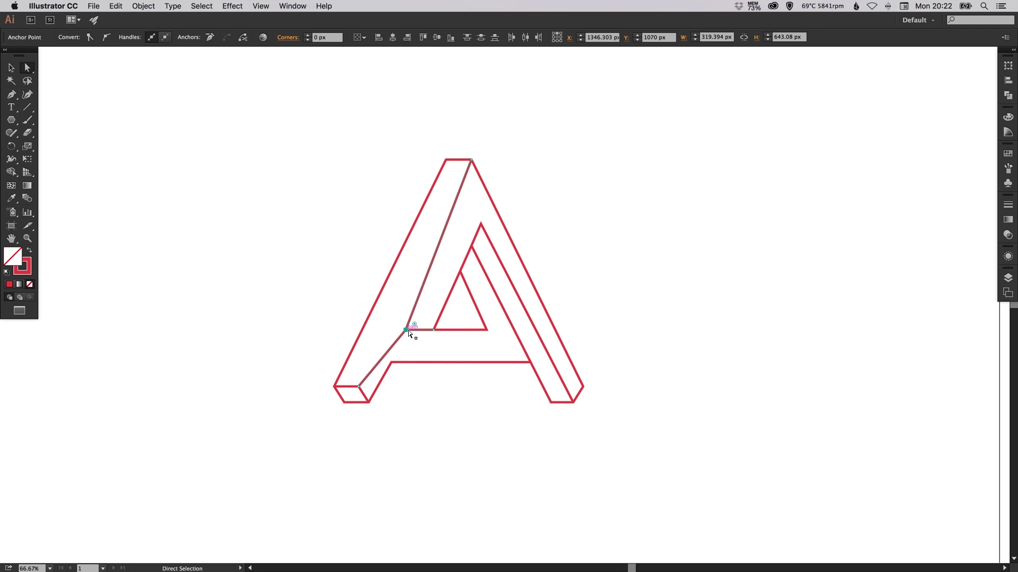
left_click_drag(408, 330, 387, 330)
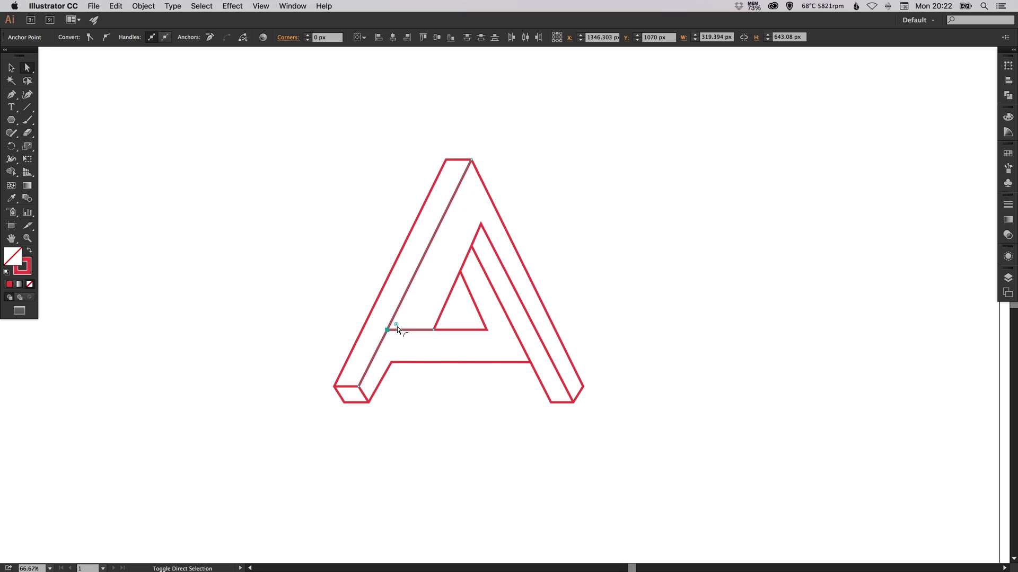
left_click(491, 312)
left_click_drag(491, 311, 483, 313)
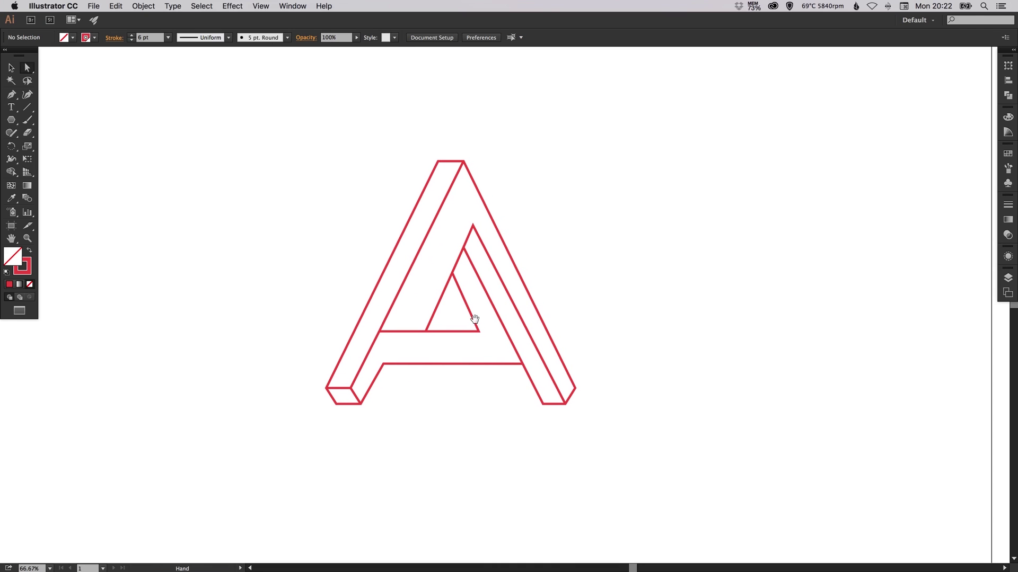
left_click(427, 330)
left_click_drag(426, 332, 413, 332)
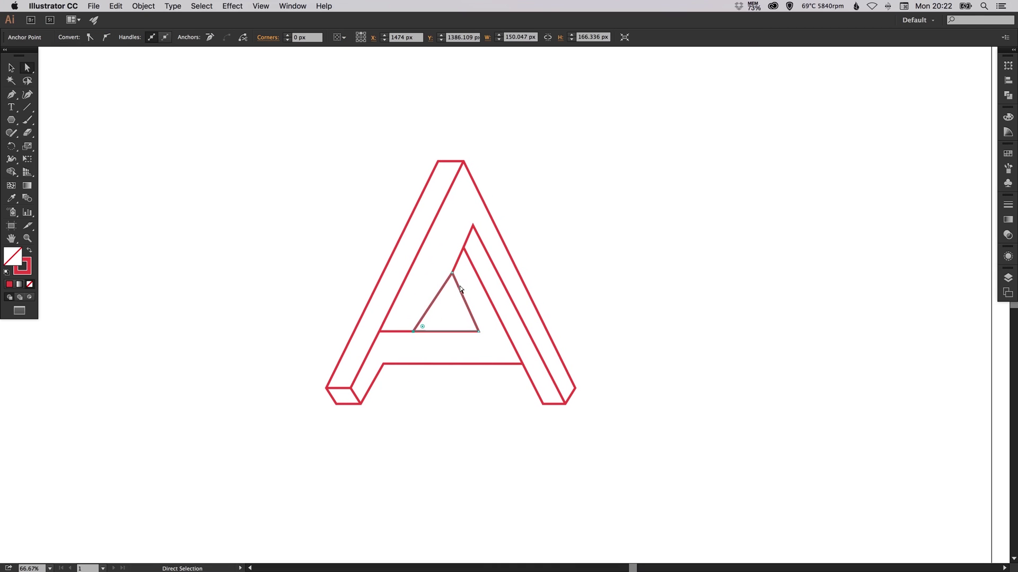
key("super+z")
left_click(565, 237)
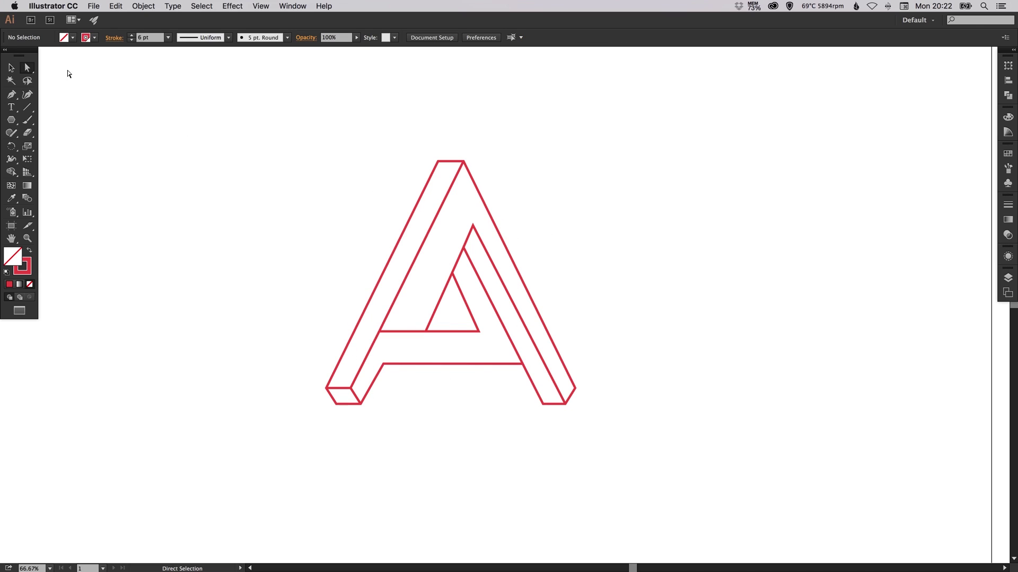
Step: Select the three inner peak anchors together with the triangle's lower-left corner anchor and move them all horizontally to the left
left_click_drag(467, 262, 485, 286)
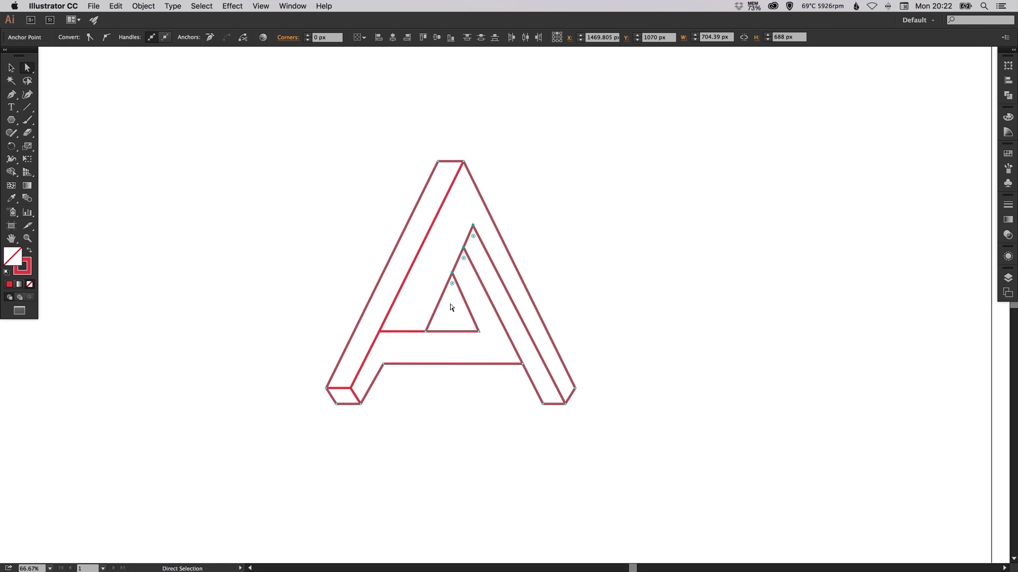
left_click(426, 331, "shift")
left_click_drag(425, 331, 418, 328)
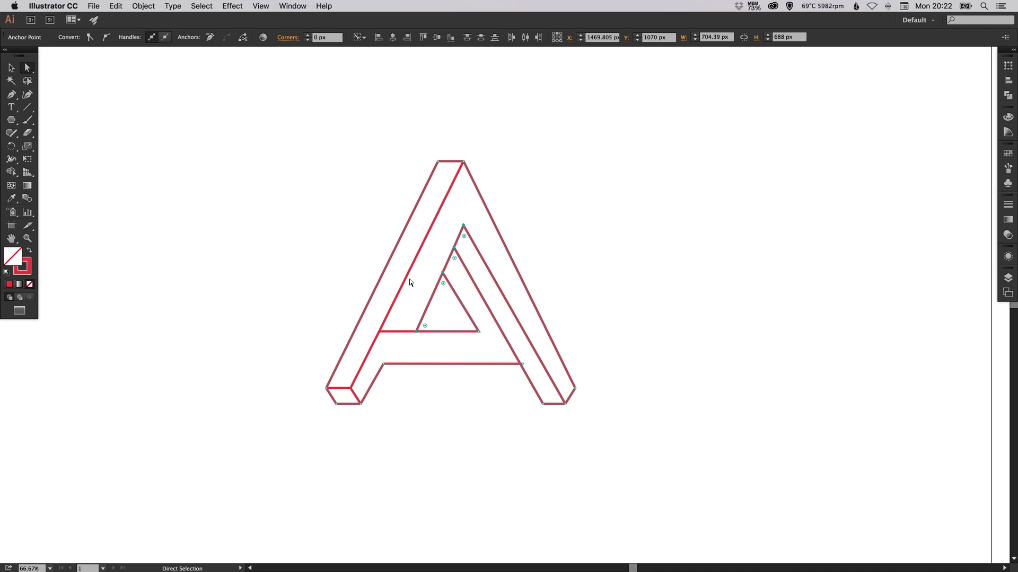
Step: Nudge the selected inner peak anchors and the triangle's lower-left corner further left, and clear the selection
key("Left")
key("Left")
key("Left")
key("Left")
key("Left")
key("Left")
key("Left")
key("Left")
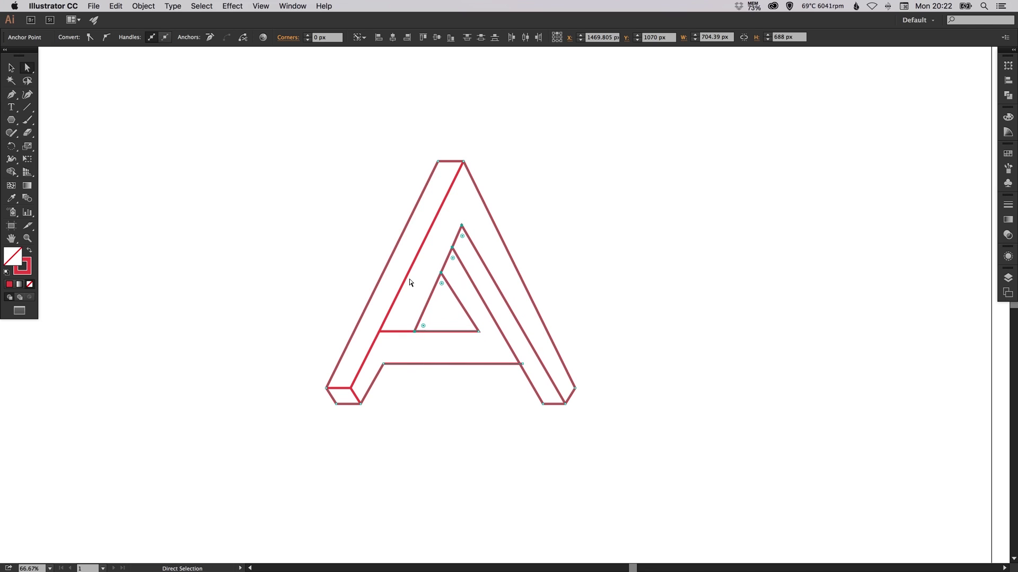
key("Left")
key("Left")
key("Left")
key("Left")
key("Left")
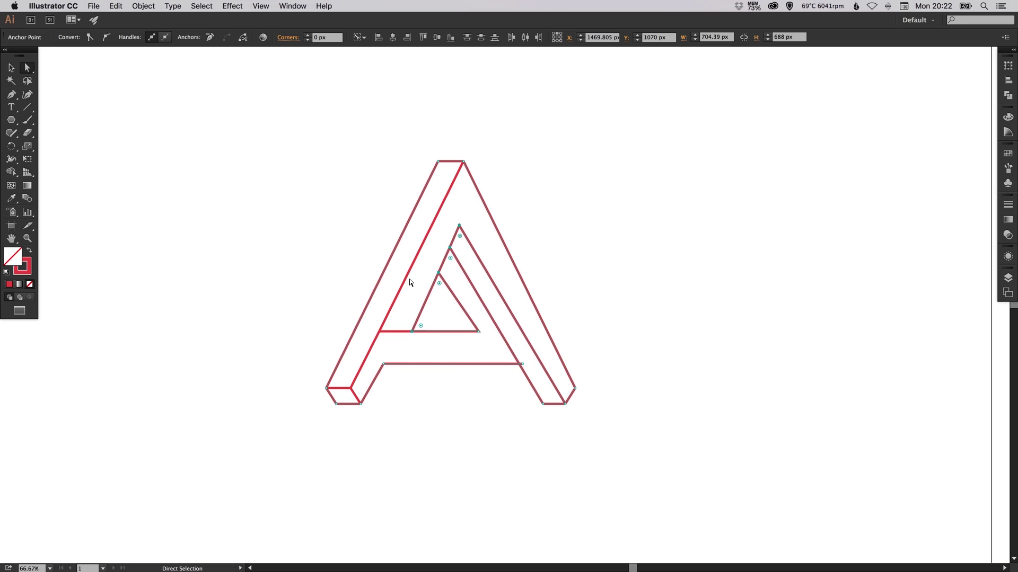
key("shift+super+a")
left_click(399, 368)
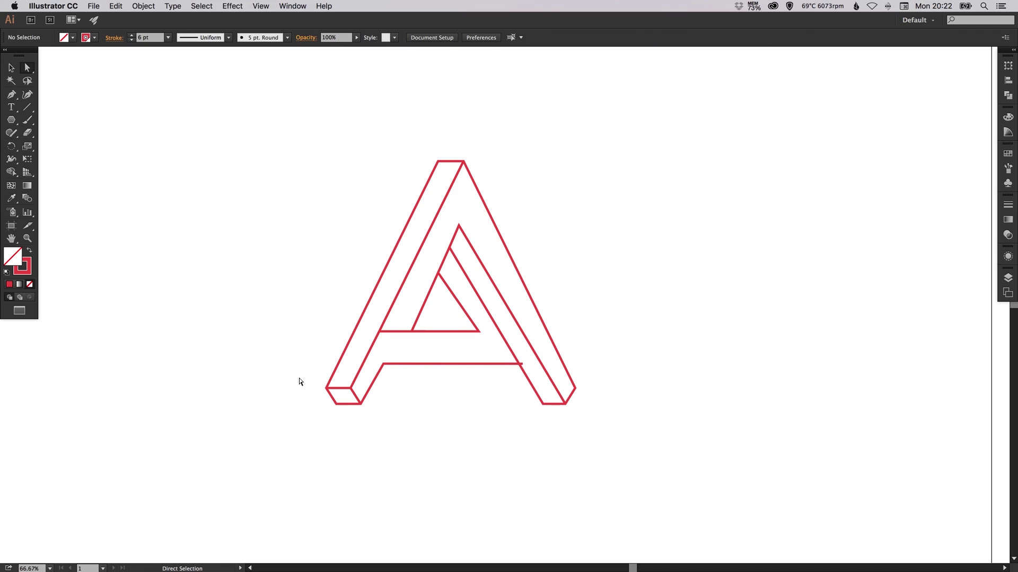
Step: Select all the left foot's corner anchors and nudge them slightly right as a group
left_click_drag(302, 375, 371, 431)
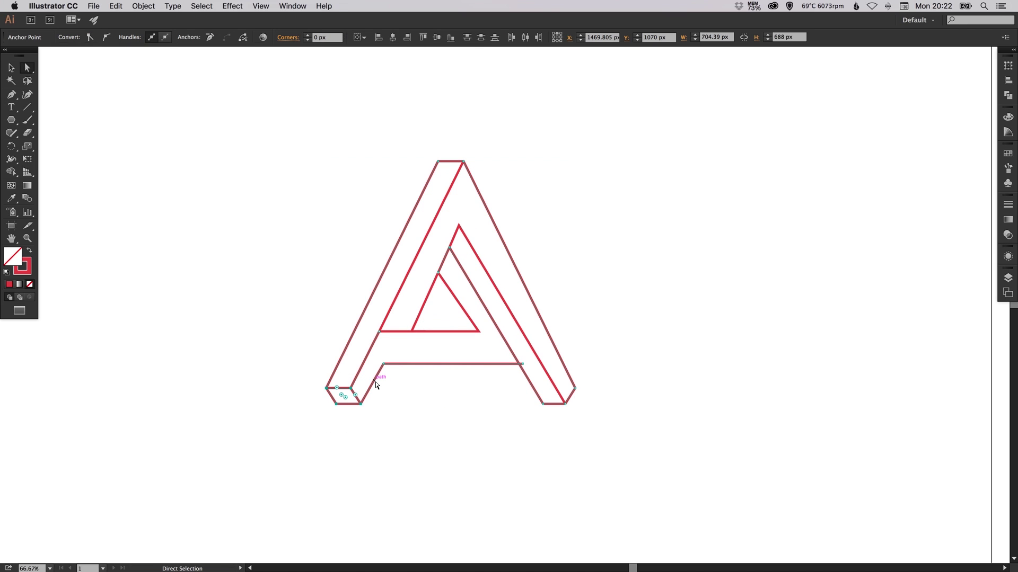
key("Right")
key("Right")
key("Right")
key("Right")
key("Right")
key("Right")
key("Right")
key("Right")
key("super+shift+a")
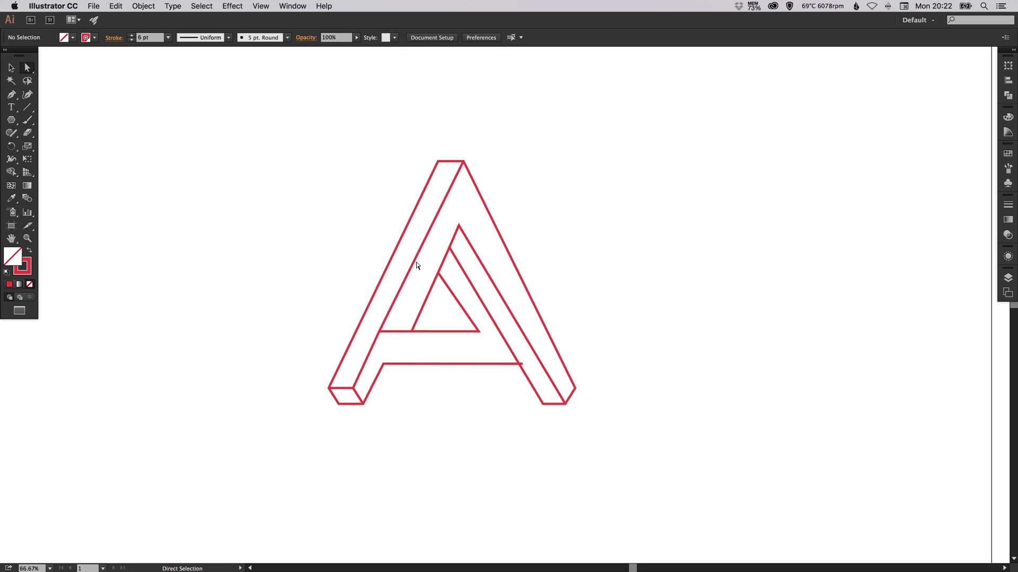
Step: Pull the overshooting right end anchor of the crossbar's lower line back onto the right leg's inner edge
left_click(522, 365)
key("super+space")
left_click_drag(458, 310, 568, 416)
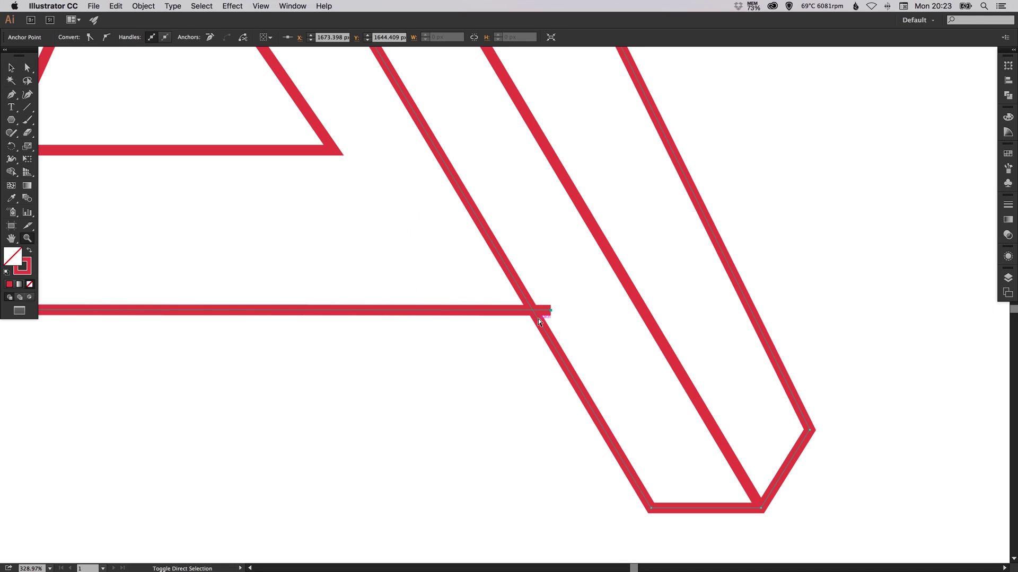
key("super+shift+a")
left_click_drag(550, 313, 530, 311)
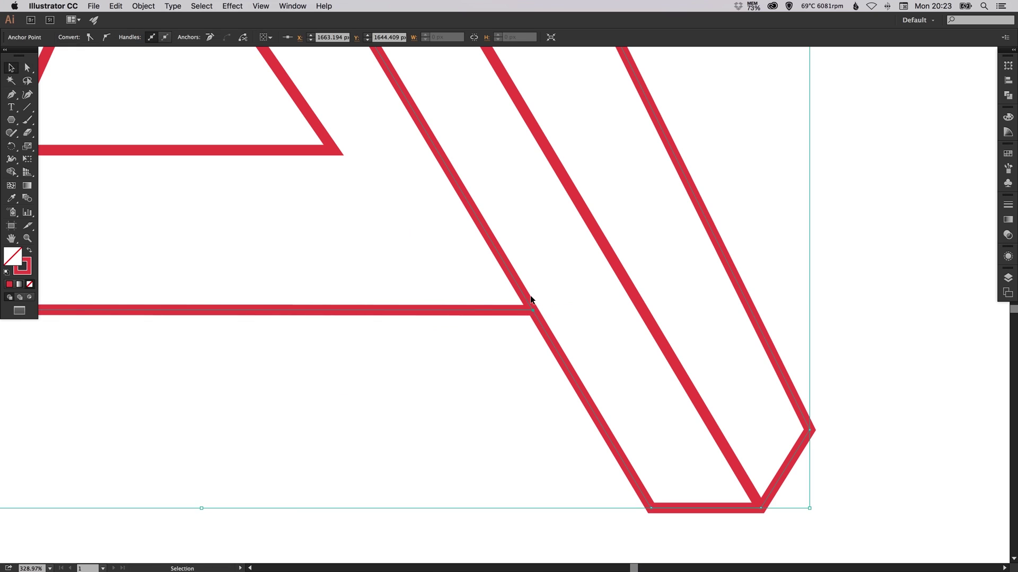
Step: Select the three inner peak anchors and nudge them right until the inner diagonal runs parallel to the left leg
key("super+minus")
key("super+minus")
key("super+minus")
key("super+minus")
key("super+minus")
key("super+minus")
key("super+space")
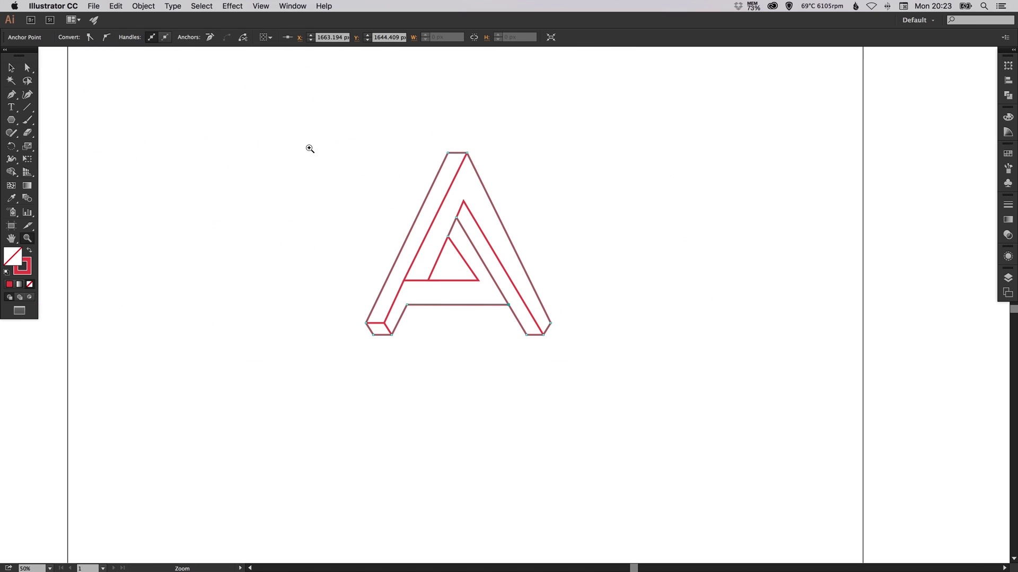
left_click_drag(309, 149, 639, 428)
key("super+shift+a")
scroll(511, 325, "up", 5)
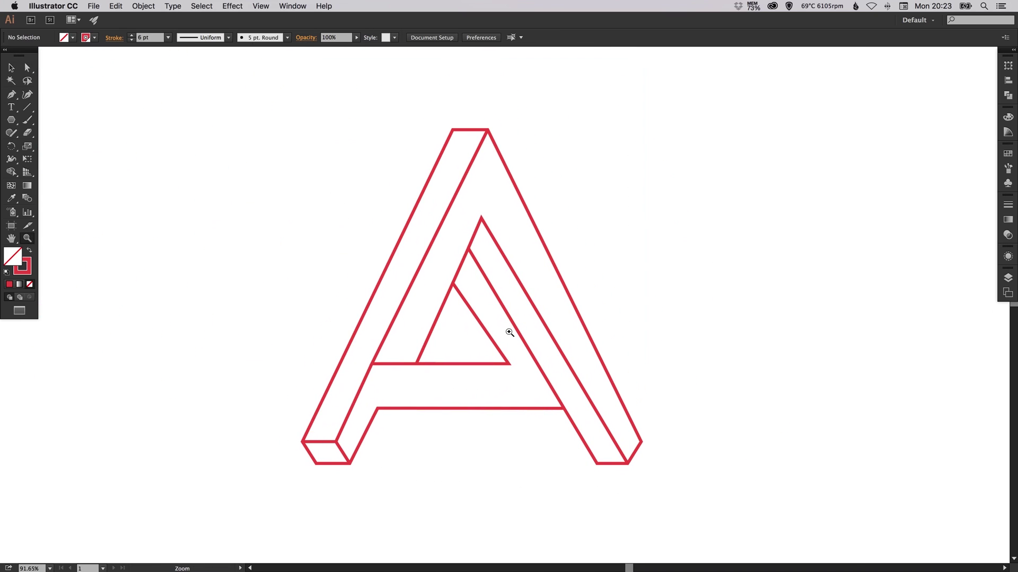
key("a")
left_click_drag(437, 302, 482, 239)
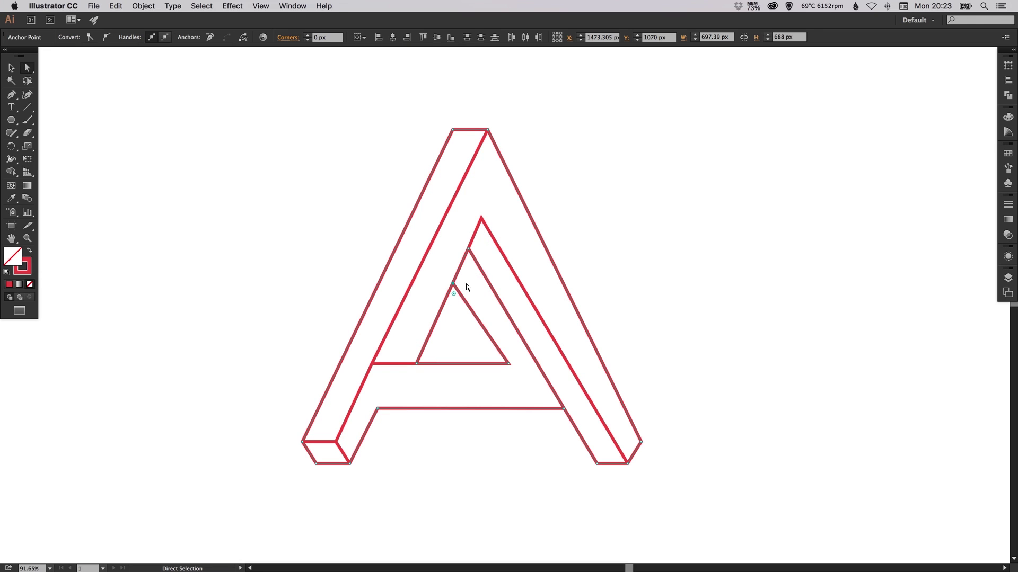
key("super")
key("Right")
key("Right")
key("Right")
key("Right")
key("Right")
key("Right")
key("Right")
key("Right")
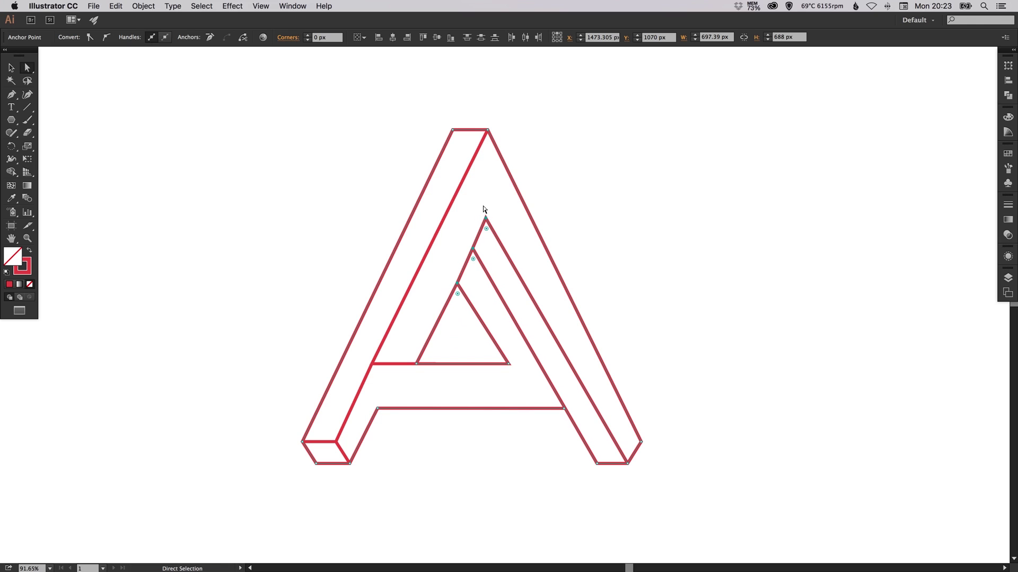
key("Left")
key("Left")
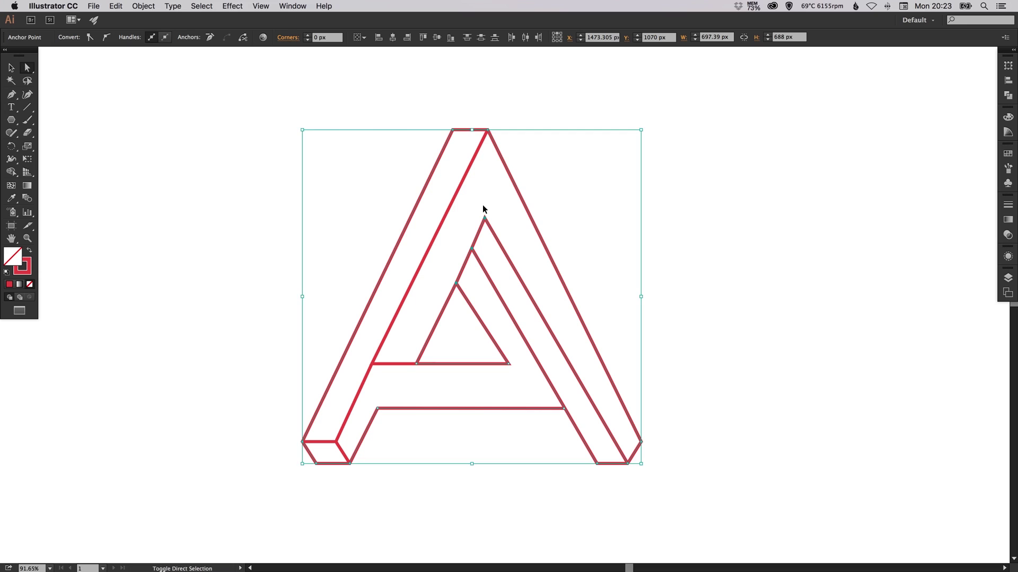
left_click(538, 262, "super")
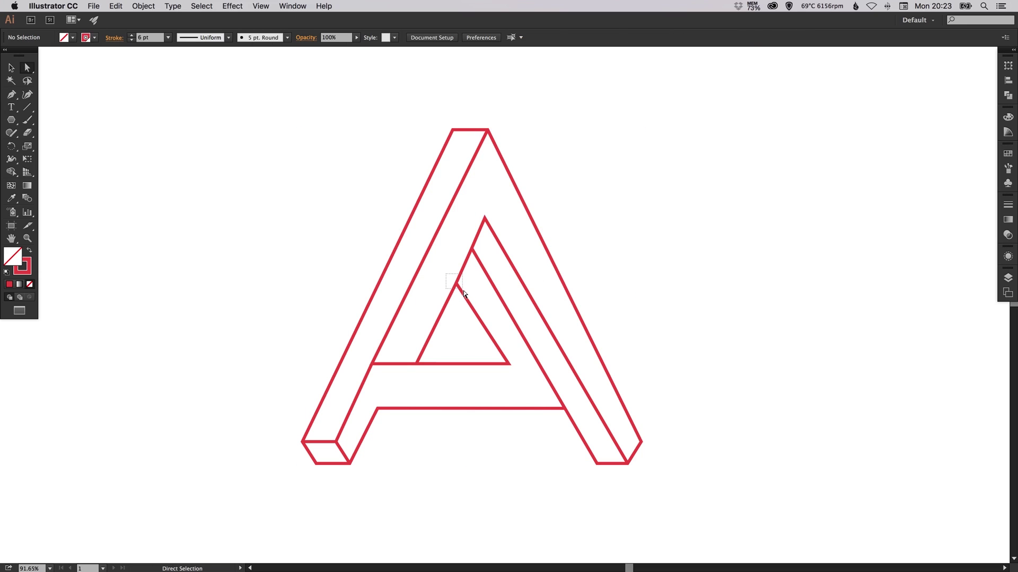
Step: Select the small triangle's apex and nudge it slightly left to line up with the inner diagonal
left_click_drag(463, 291, 464, 290)
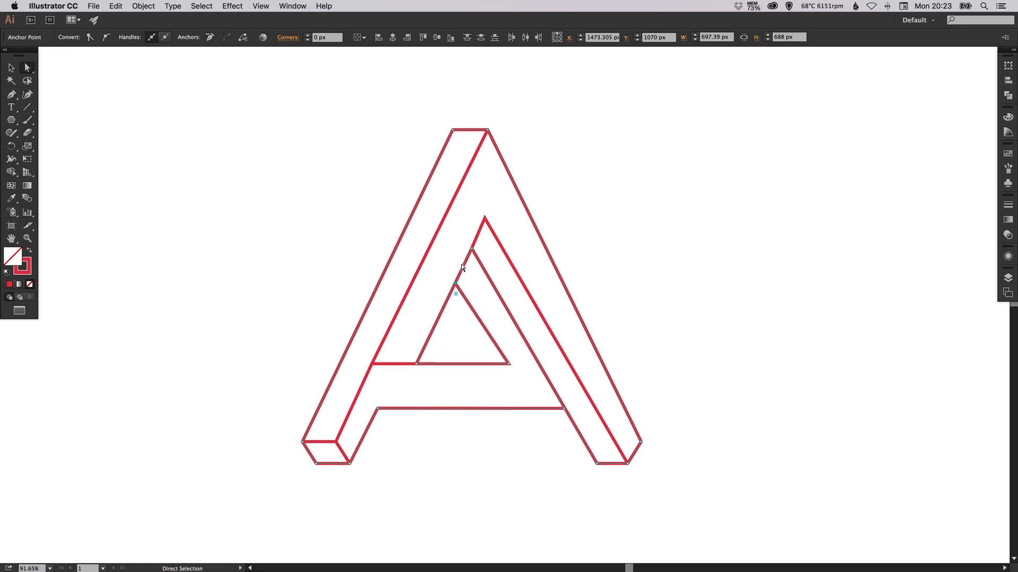
left_click(533, 182, "super")
left_click_drag(487, 223, 540, 210)
key("super+j")
key("super+shift+a")
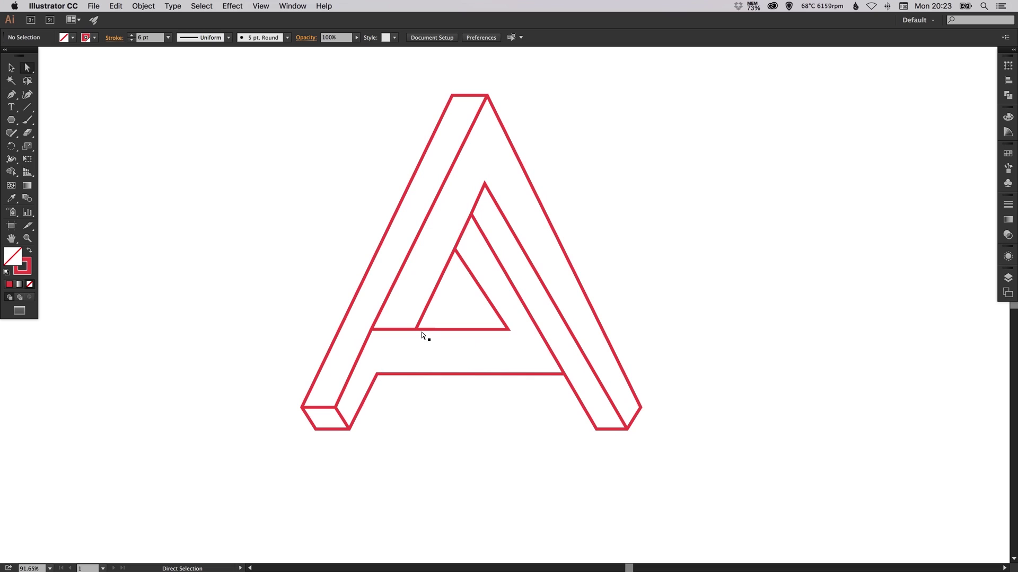
Step: Move the crossbar's lower-left corner horizontally right to about X 1317 px, and shift the whole left foot right to match
left_click_drag(377, 373, 395, 376)
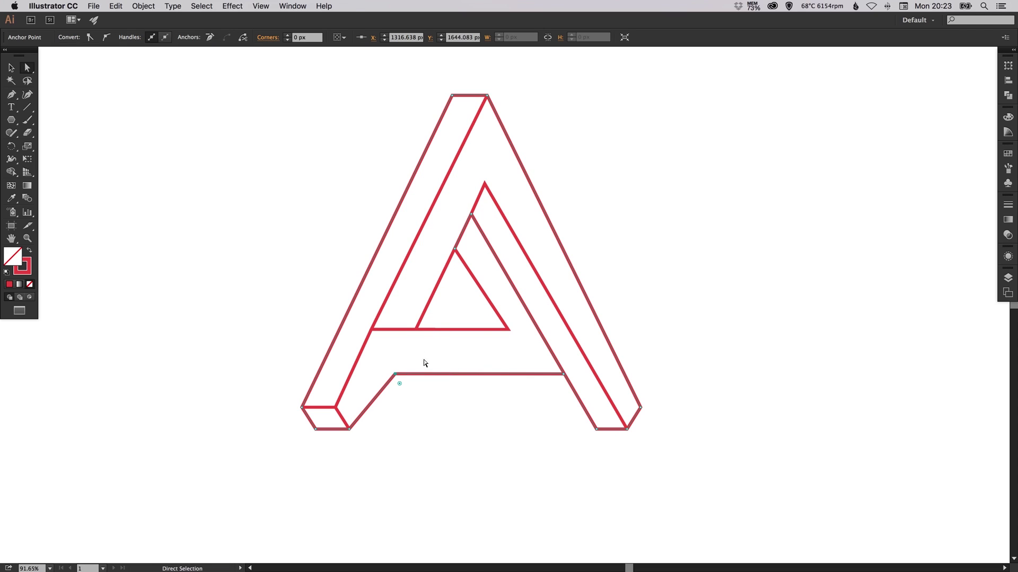
left_click_drag(349, 428, 371, 431)
left_click(434, 411)
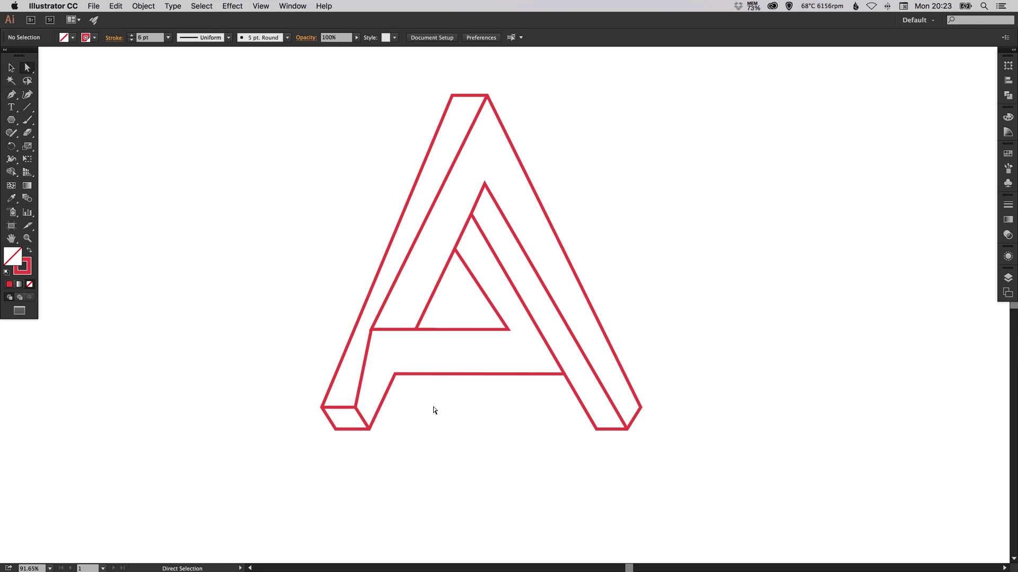
Step: Move the left foot's upper outer and upper inner corner anchors horizontally left, leaving the base corners in place
mouse_move(323, 407)
left_mouse_down()
mouse_move(313, 411)
mouse_move(350, 407)
left_mouse_up()
left_click(317, 406)
left_click(377, 379)
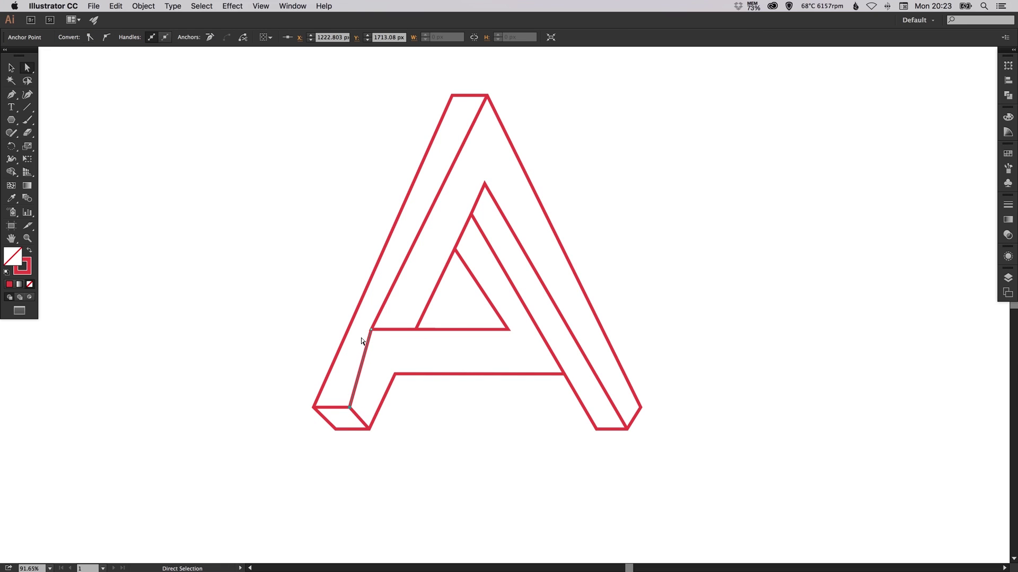
Step: Move the left end of the triangle's extended base line right until the left leg's inner edge forms one straight diagonal
left_click_drag(371, 330, 383, 330)
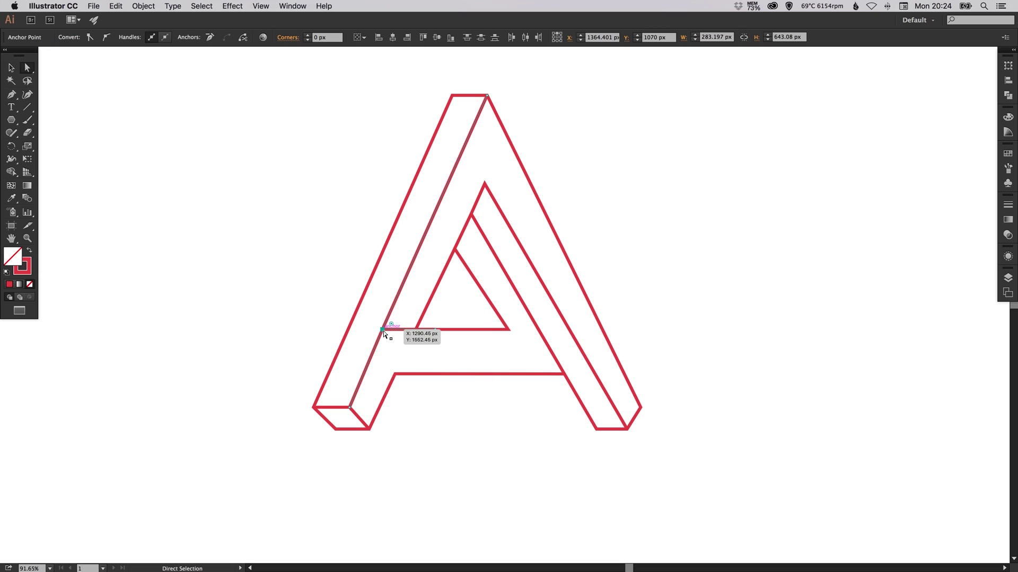
left_click_drag(385, 332, 386, 332)
key("super+z")
key("z")
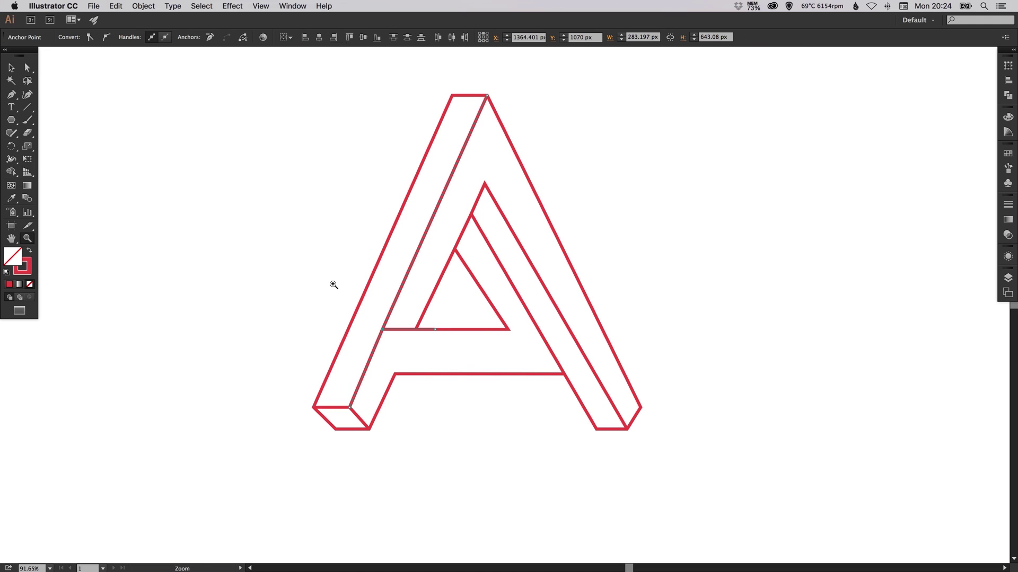
left_click_drag(333, 283, 439, 372)
key("a")
left_click_drag(481, 318, 486, 319)
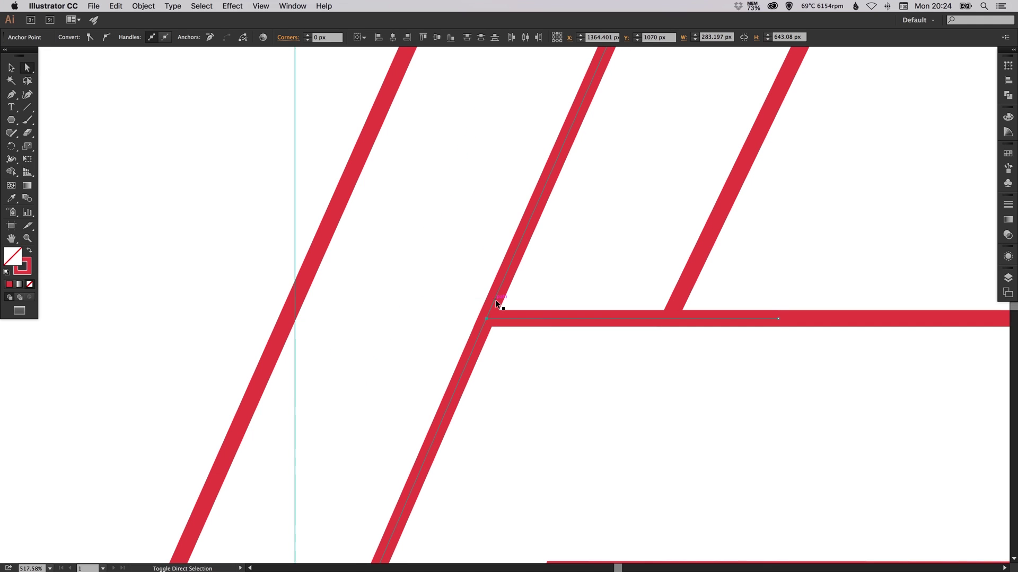
key("super+shift+a")
Step: Move the topmost inner peak anchor up along the inner diagonal to about X 1509, Y 1234 px
key("v")
key("super+minus")
key("super+minus")
key("super+minus")
key("super+minus")
key("super+minus")
key("super+minus")
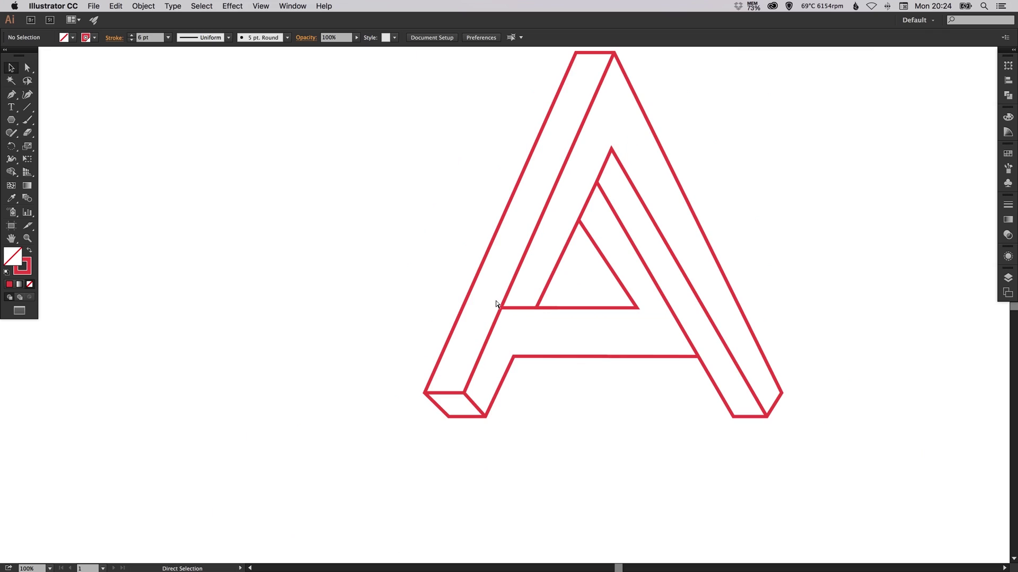
left_click_drag(599, 216, 514, 238)
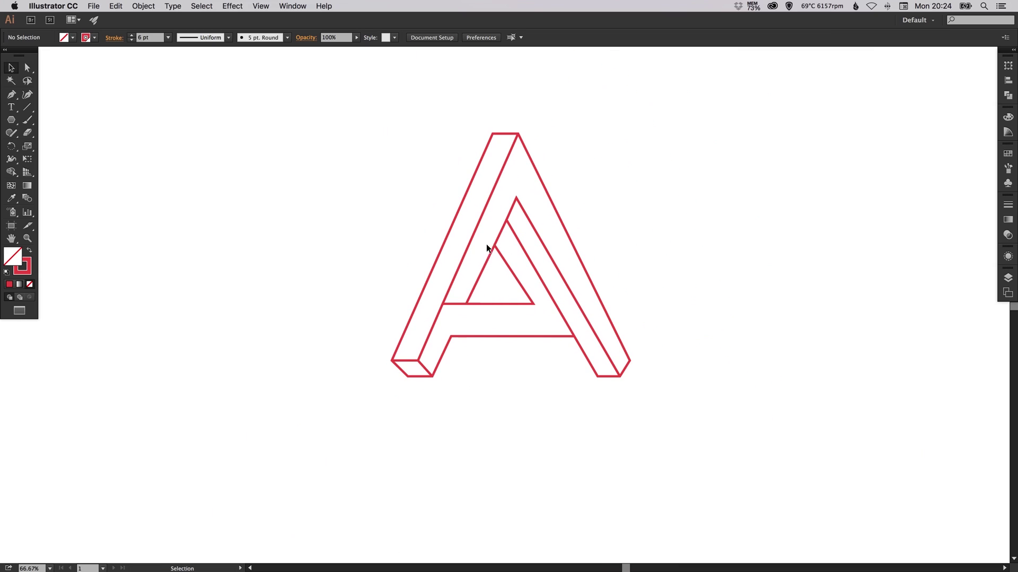
key("z")
left_click_drag(389, 132, 678, 444)
key("a")
left_click(478, 154)
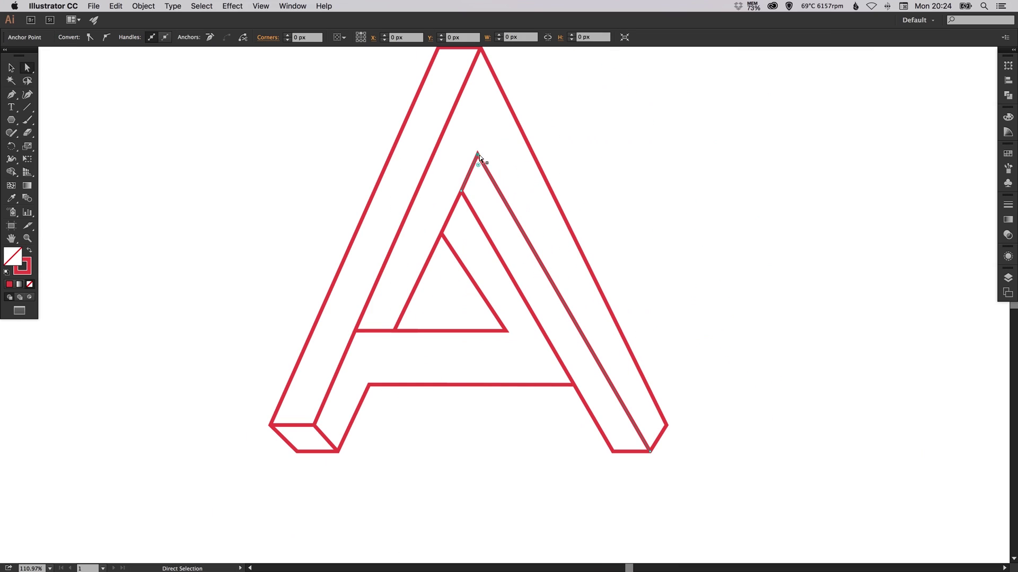
left_click_drag(479, 155, 482, 142)
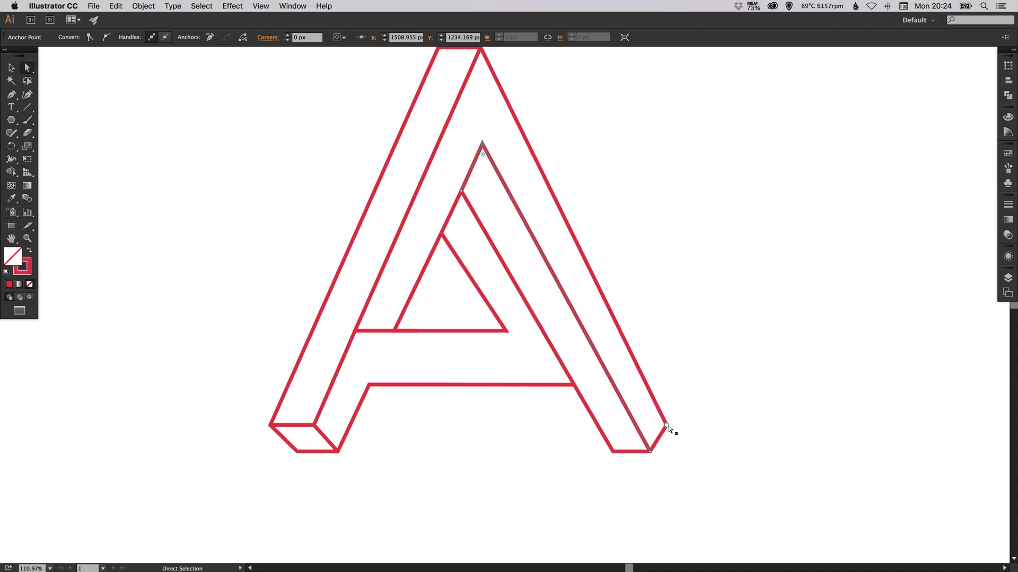
Step: Move the right foot's outer corner anchor outward and slightly up to about X 1831, Y 1706 px
left_click_drag(667, 426, 675, 425)
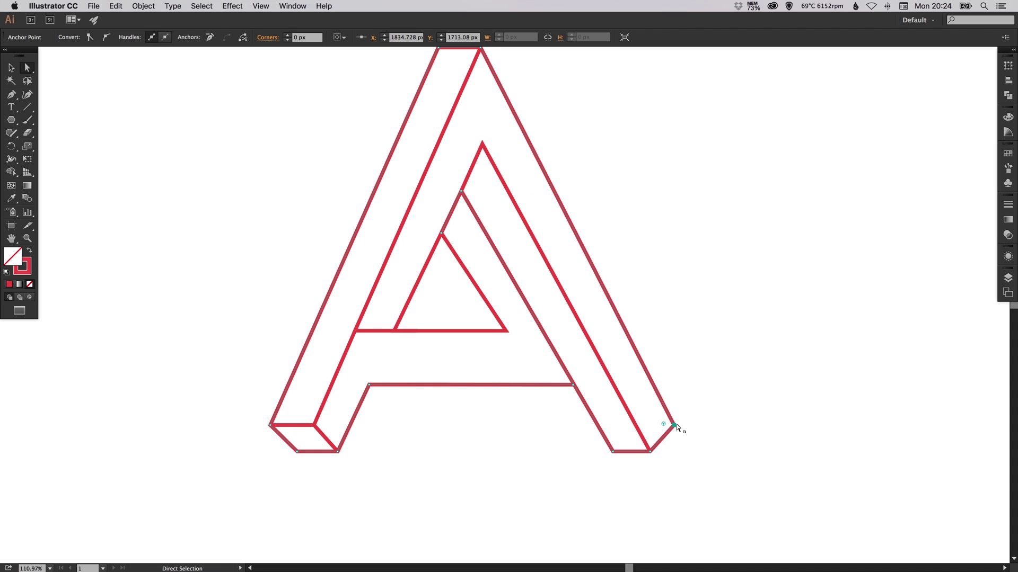
left_click(668, 446, "super")
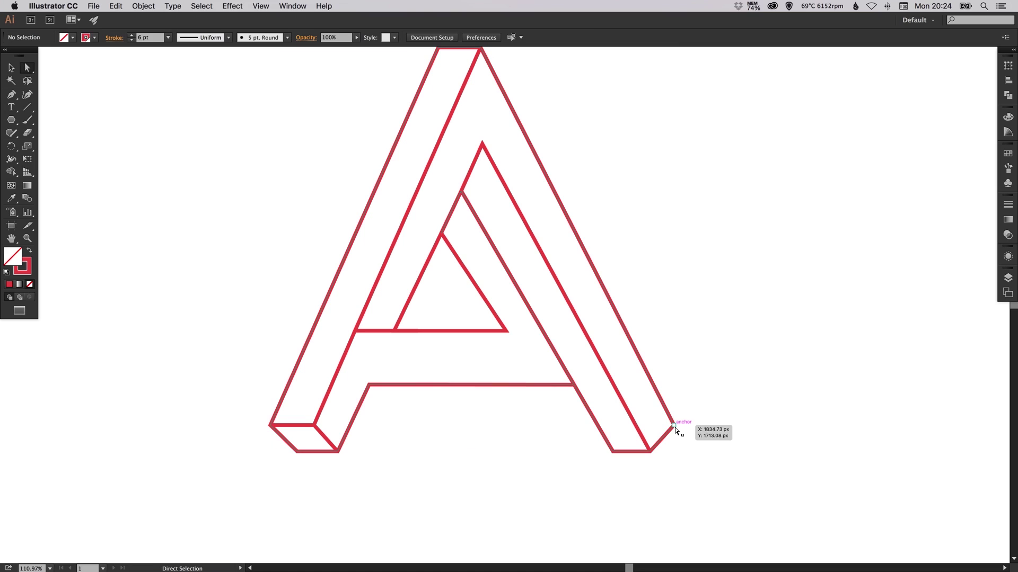
left_click_drag(674, 426, 675, 423)
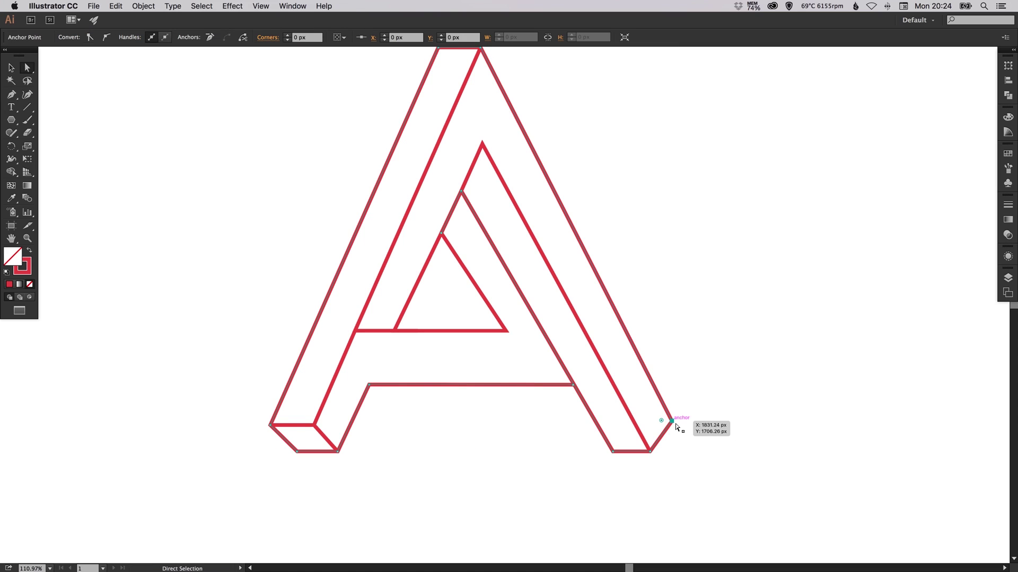
key("shift+super+a")
Step: Select the left foot's two upper anchors with the right foot's outer corner and vertically align them to the top
left_click_drag(432, 330, 445, 329)
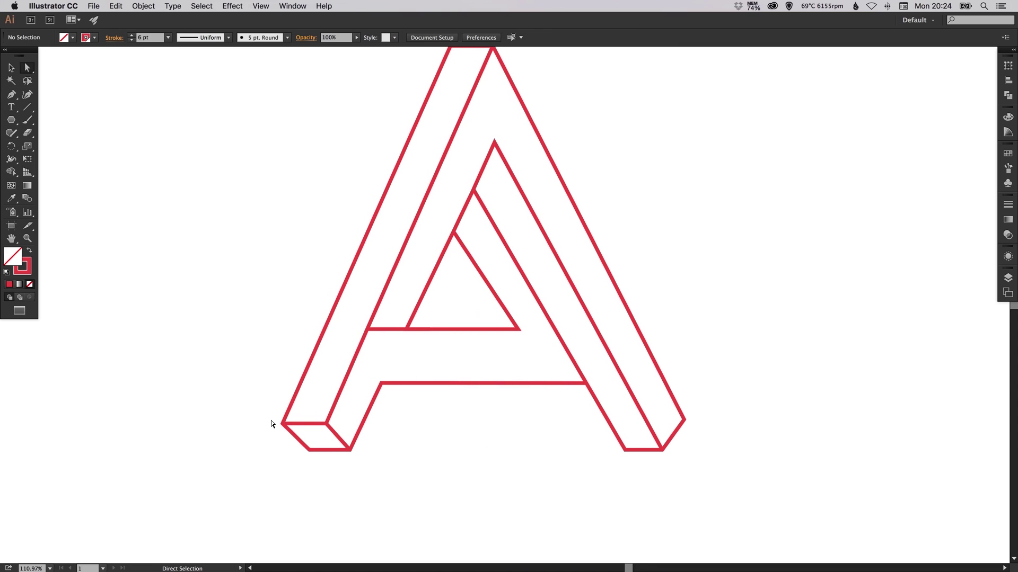
left_click(283, 424)
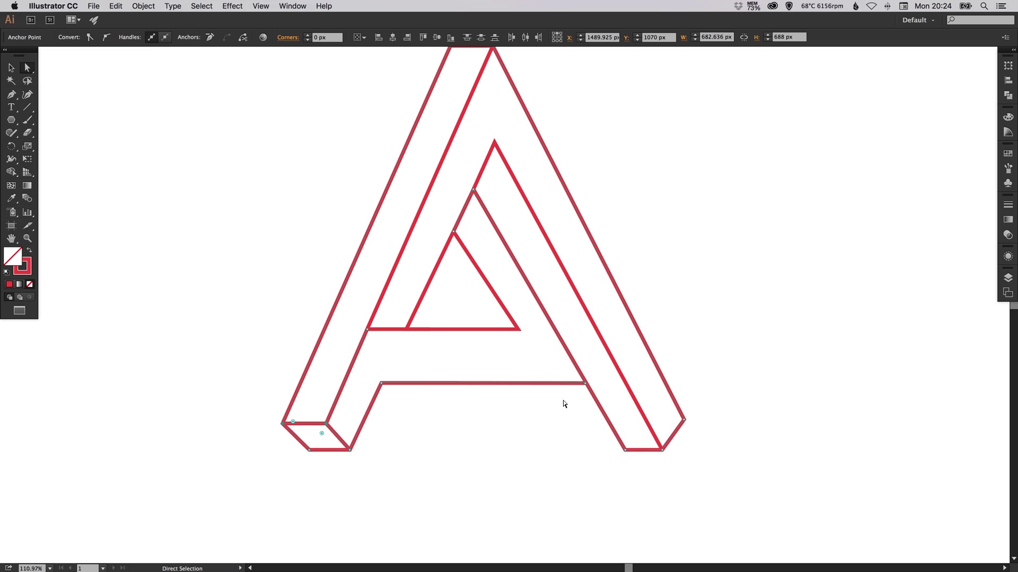
left_click(424, 38)
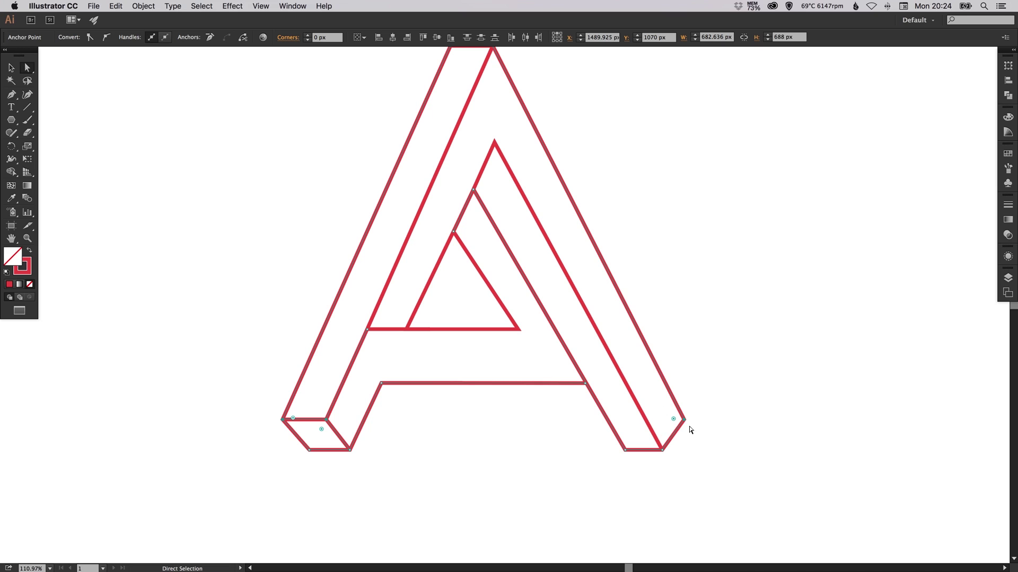
left_click(700, 369)
Step: Draw a horizontal Pen line about 362 px long midway through the crossbar, from the left leg's inner edge to the right leg's
key("super+minus")
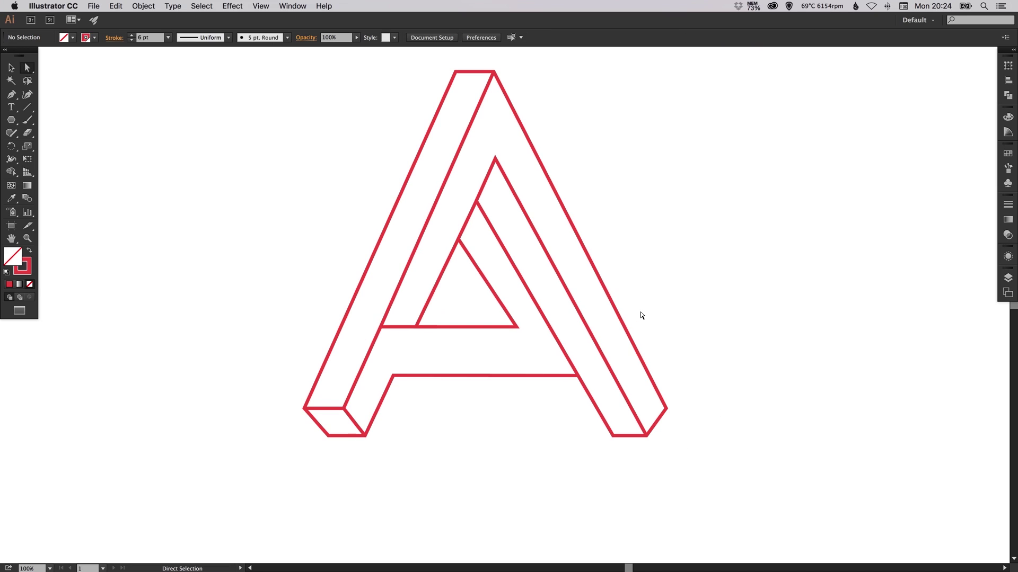
left_click_drag(543, 277, 538, 300)
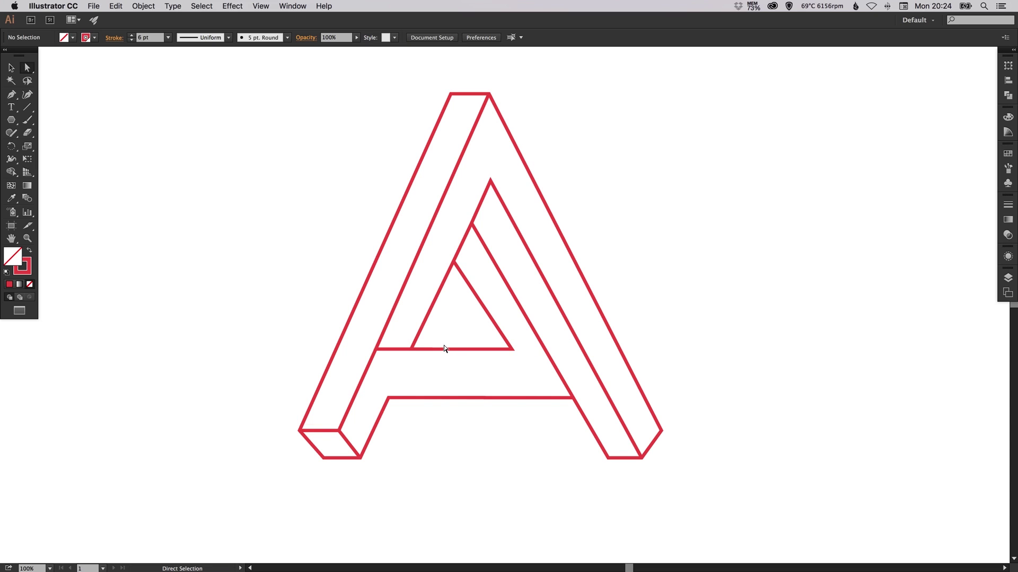
left_click(11, 95)
left_click(365, 373)
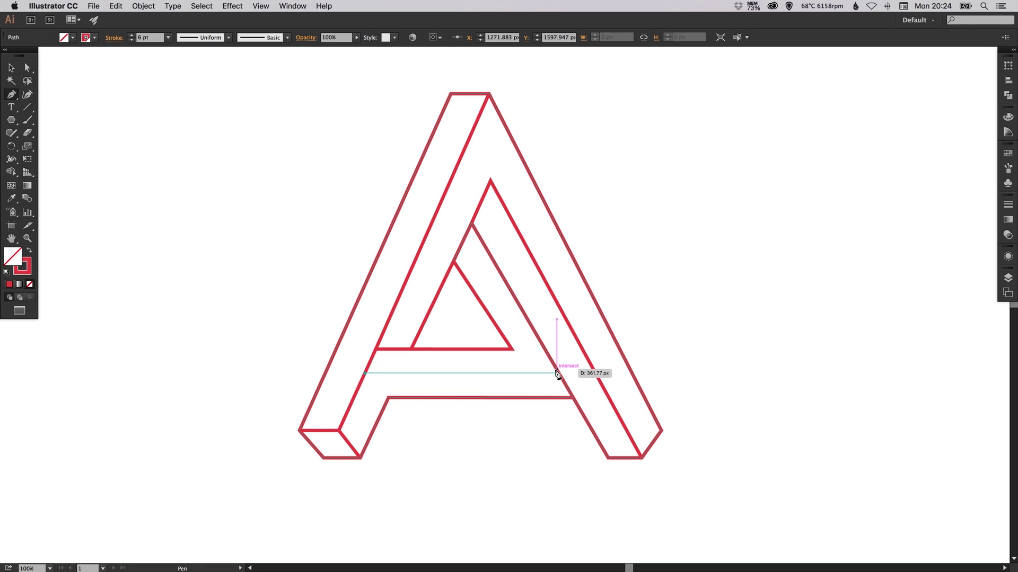
left_click(557, 373)
left_click(608, 308, "super")
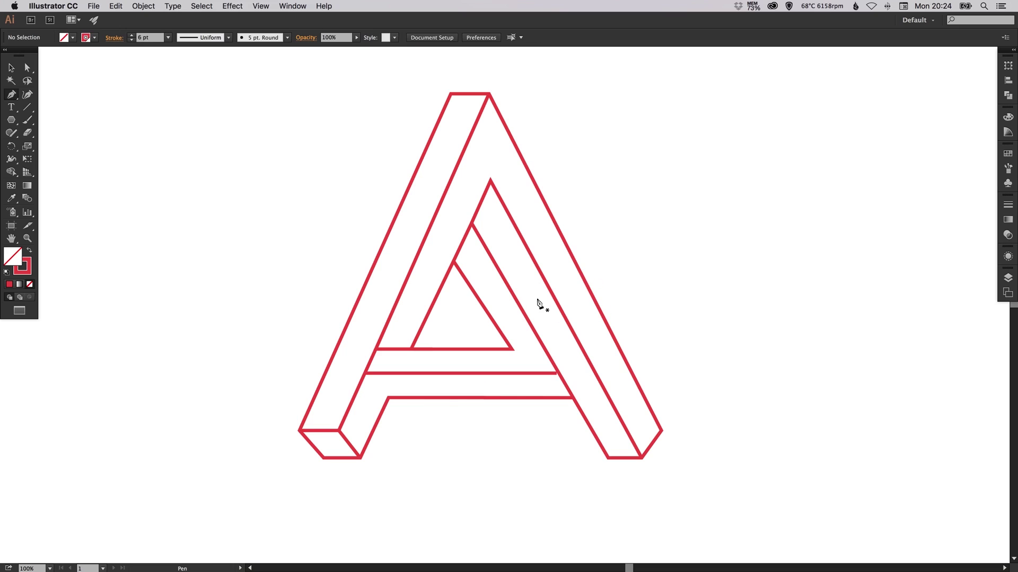
Step: Move the crossbar's middle horizontal line up slightly
key("a")
key("v")
left_click_drag(453, 372, 455, 366)
Step: Select the inner triangle's two bottom anchors and move them up about 17 px together
key("super+shift+a")
left_click(397, 348)
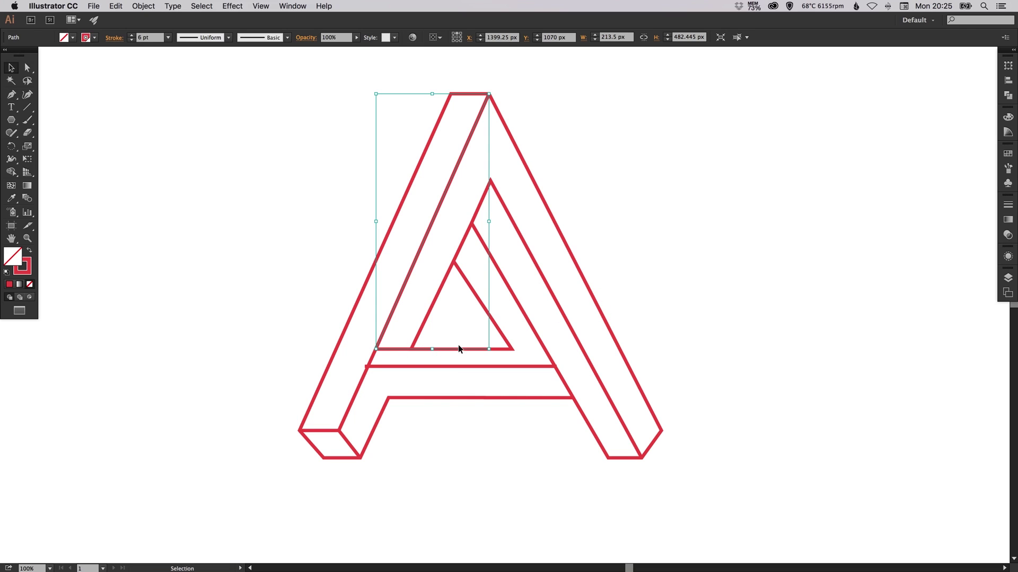
key("super+shift+a")
left_click(503, 350)
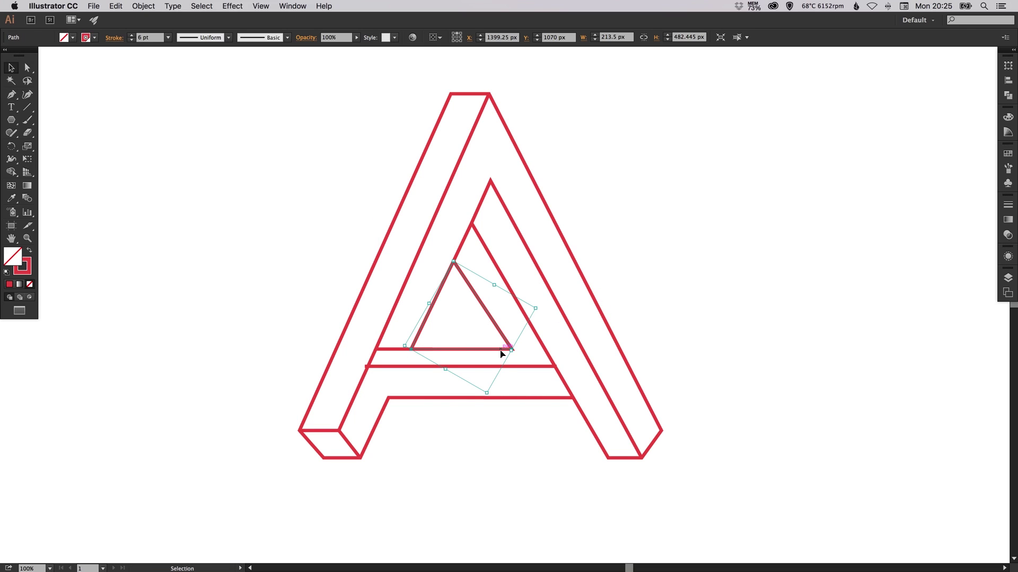
key("super+shift+a")
key("a")
left_click(443, 350)
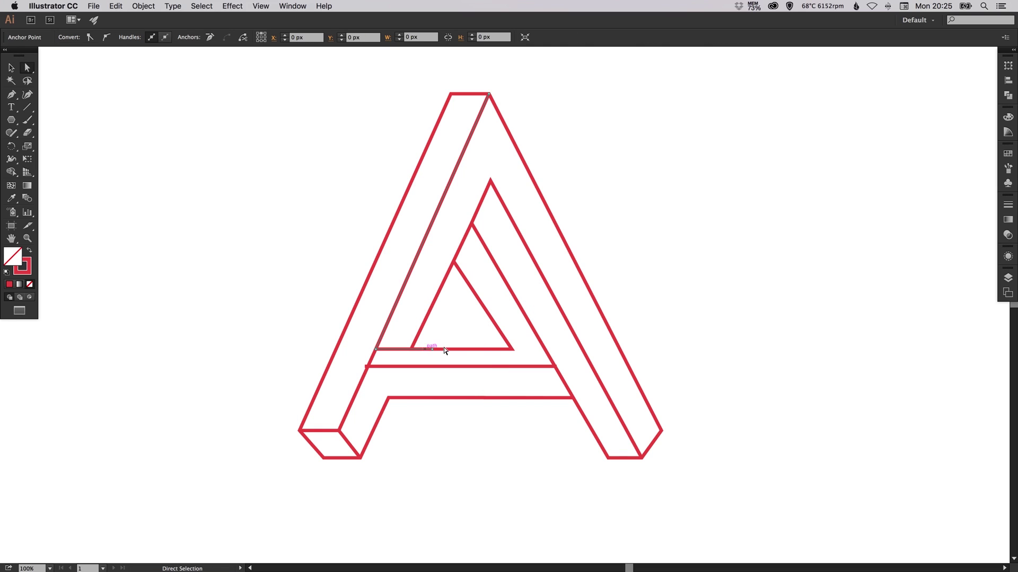
left_click(511, 350)
left_click(412, 349, "shift")
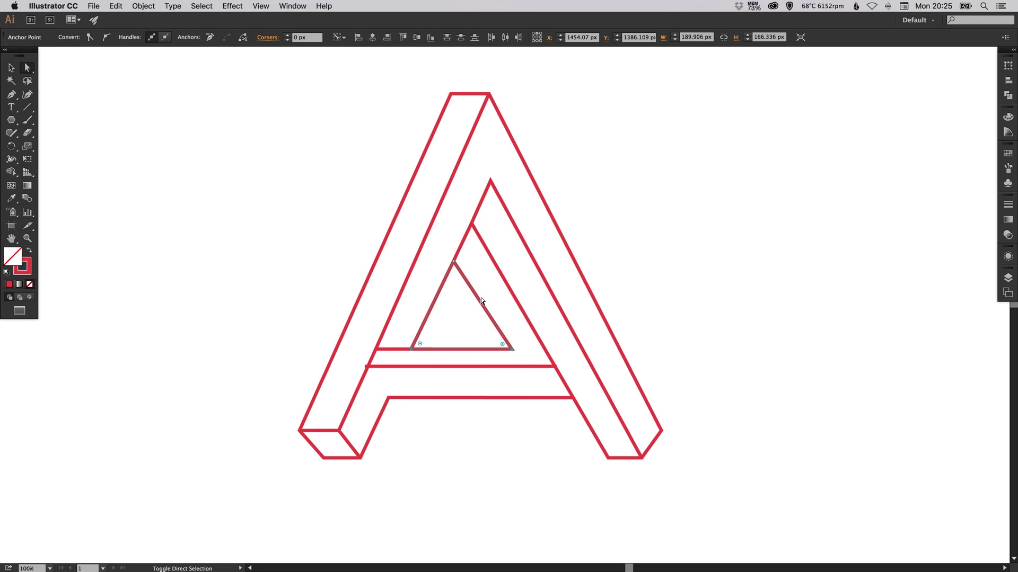
key("Up")
key("Up")
key("Up")
key("Up")
key("Up")
key("Up")
key("Up")
key("Up")
key("Up")
key("Up")
key("Up")
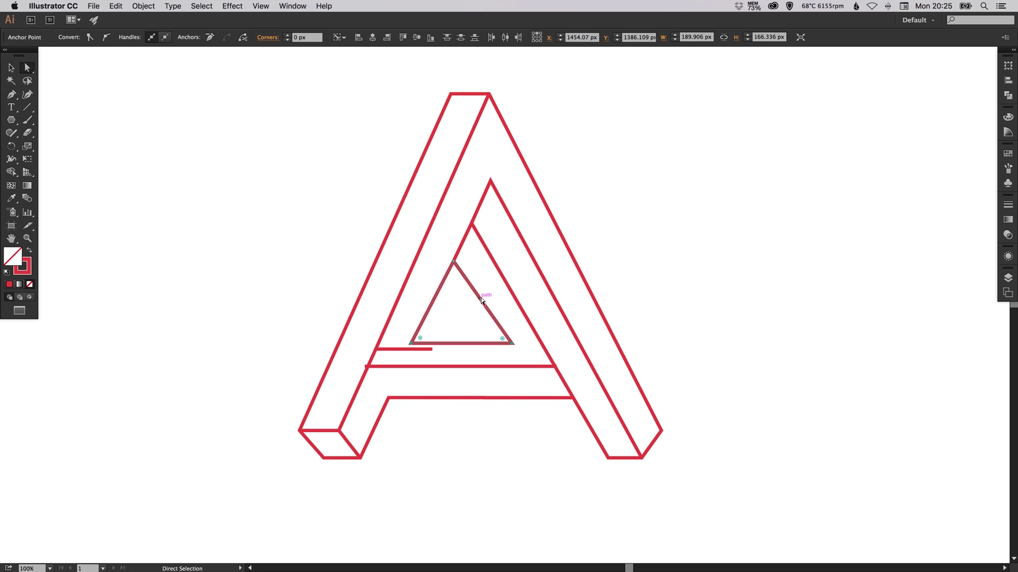
key("Up")
key("Up")
key("Up")
key("Up")
key("Up")
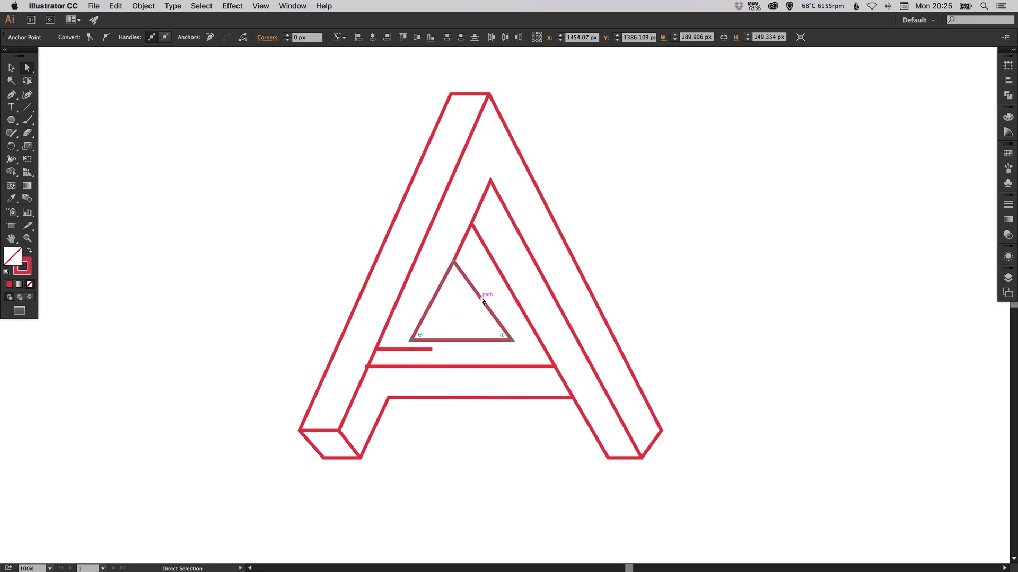
Step: Delete the leftover short horizontal segment below the inner triangle, keeping the diagonal it belongs to
left_click(453, 322)
left_click(397, 349)
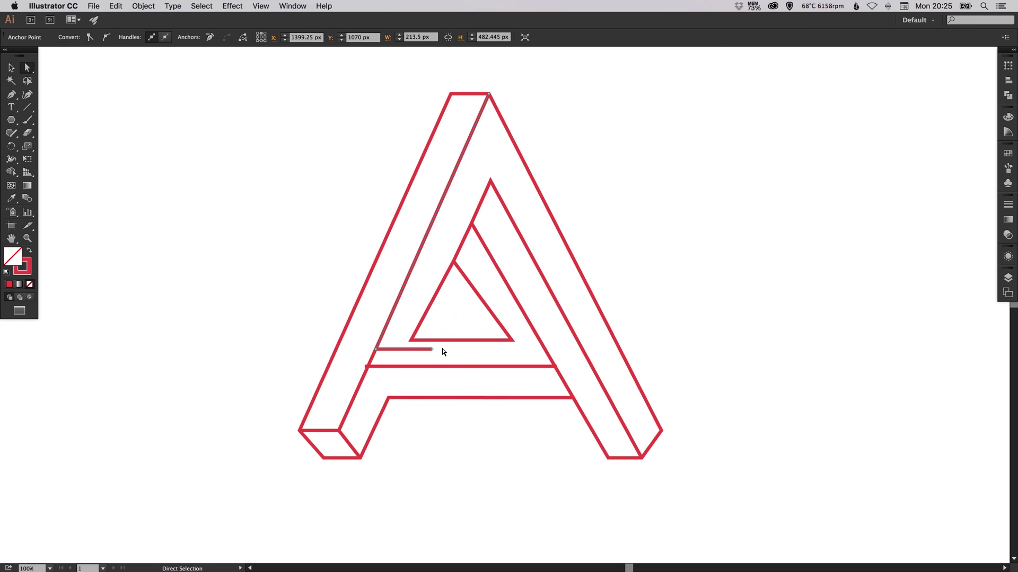
left_click_drag(441, 346, 423, 353)
key("Delete")
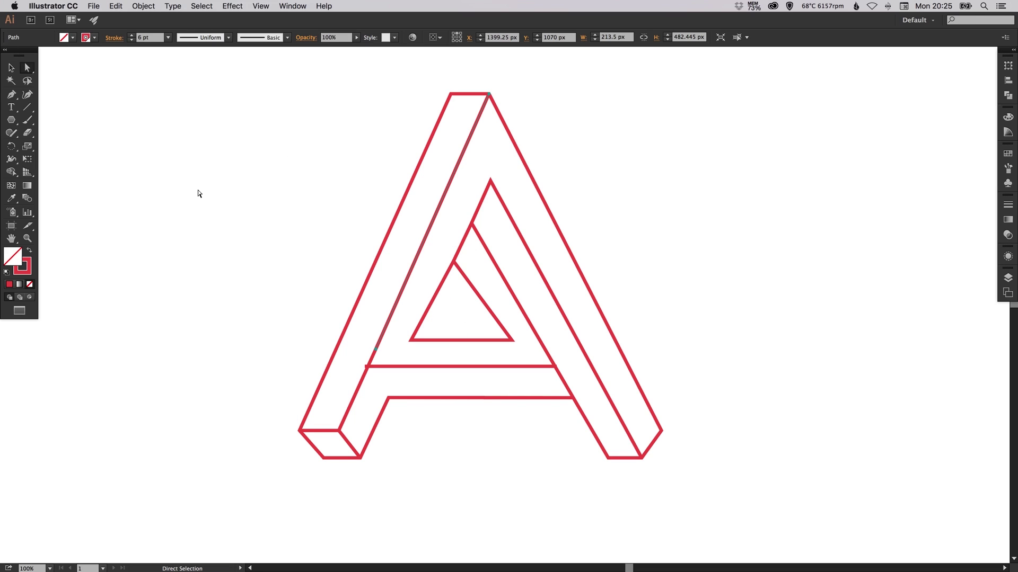
Step: Draw a horizontal Pen line about 302 px long at the height of the triangle's base, spanning between both legs' inner edges
left_click(11, 95)
left_click(380, 340)
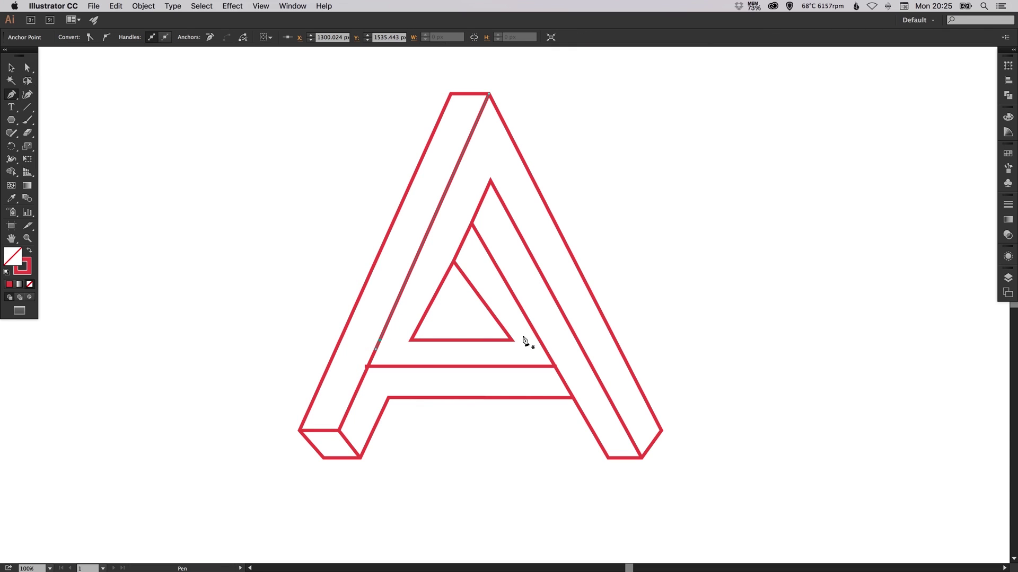
left_click(538, 338)
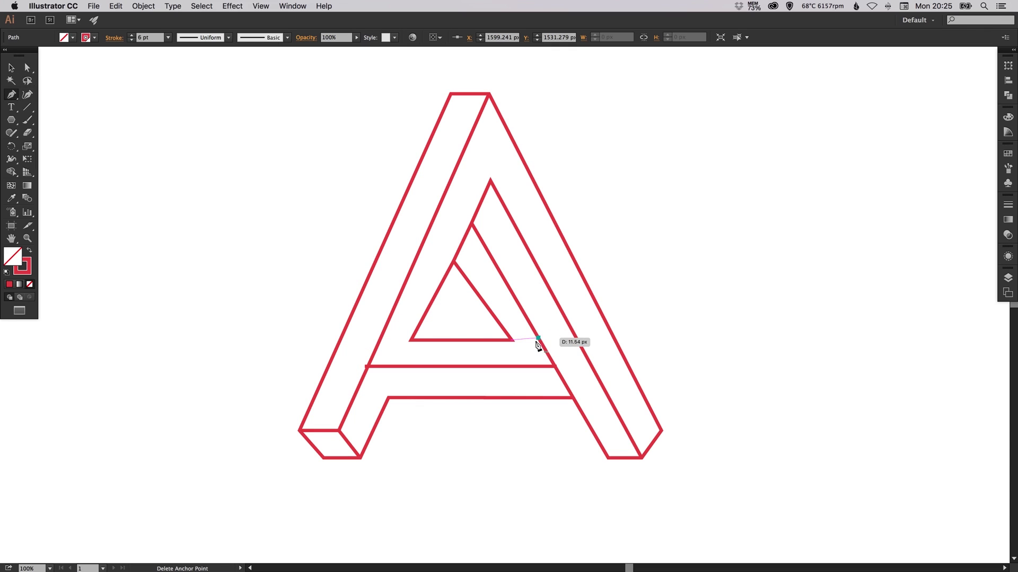
key("super+z")
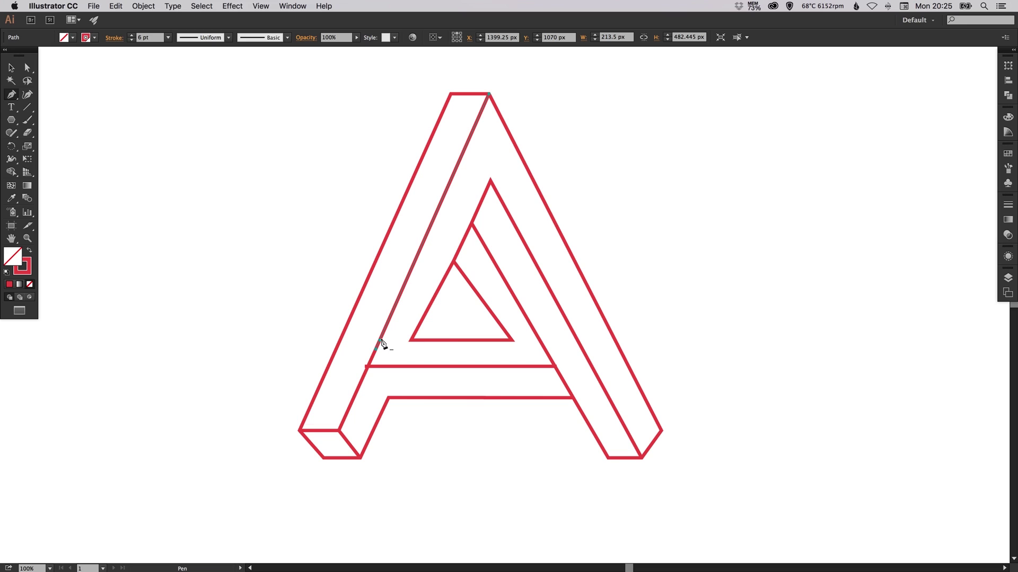
left_click(380, 341)
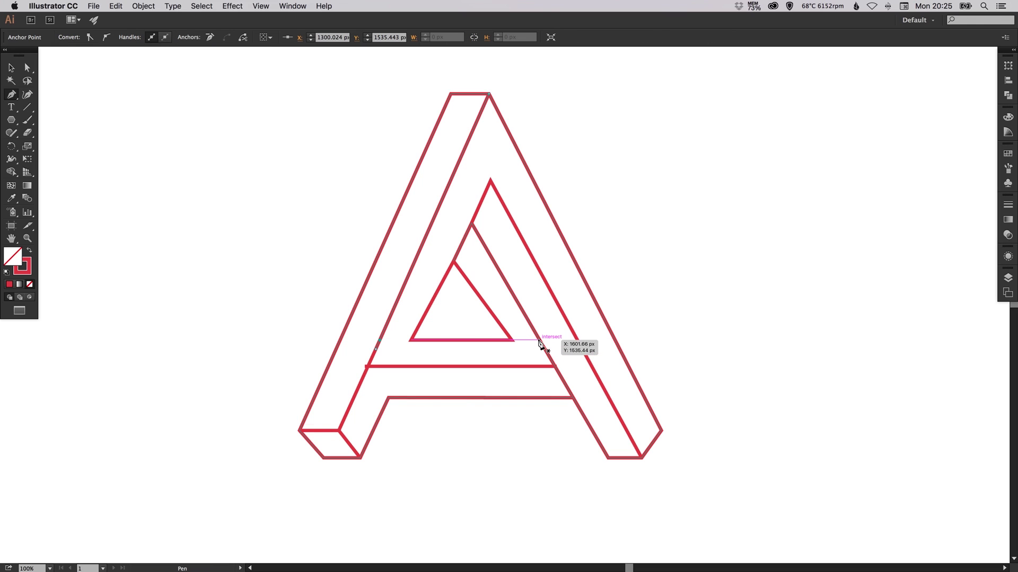
left_click(539, 340)
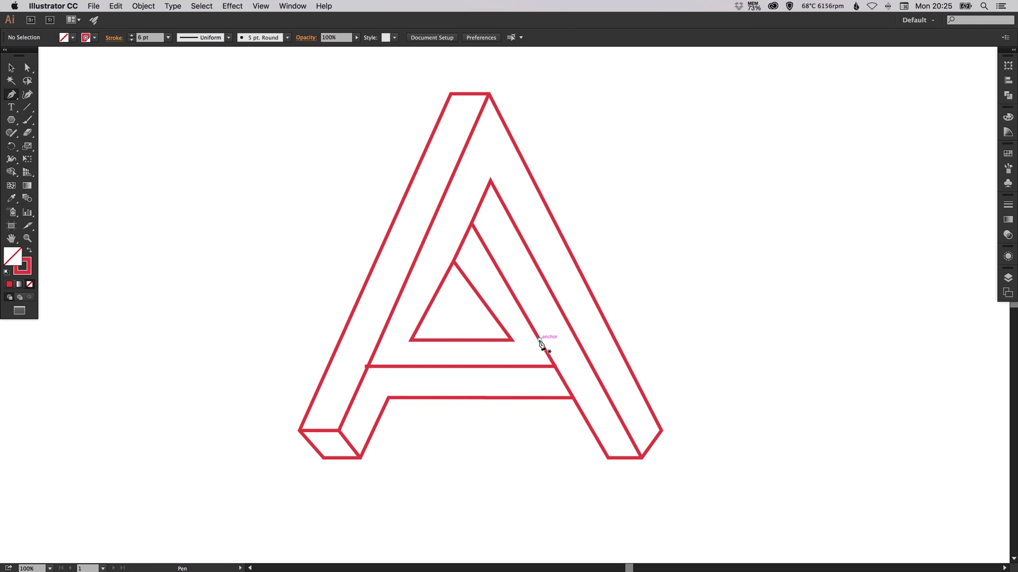
left_click(381, 340)
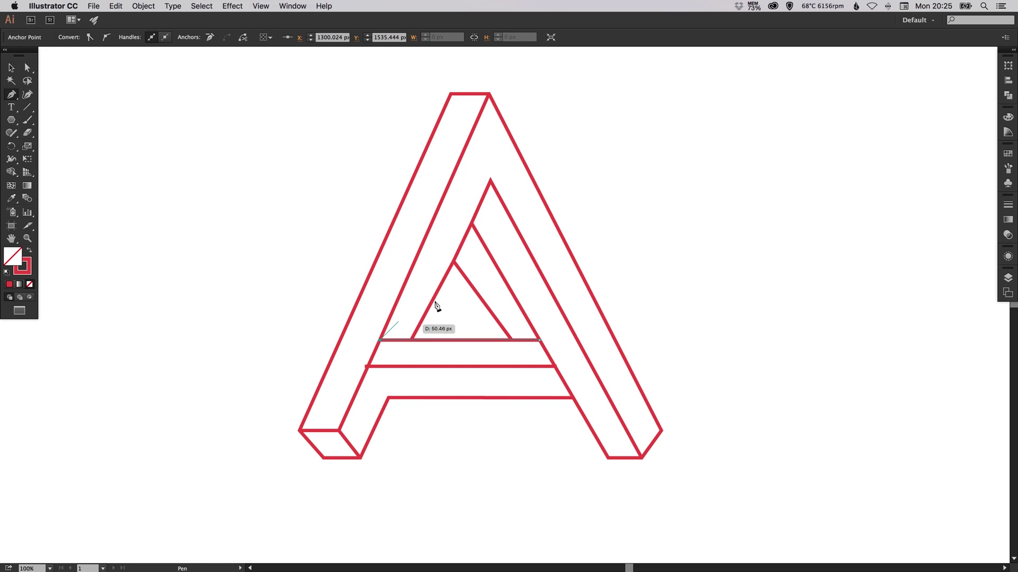
key("v")
left_click(489, 249)
key("a")
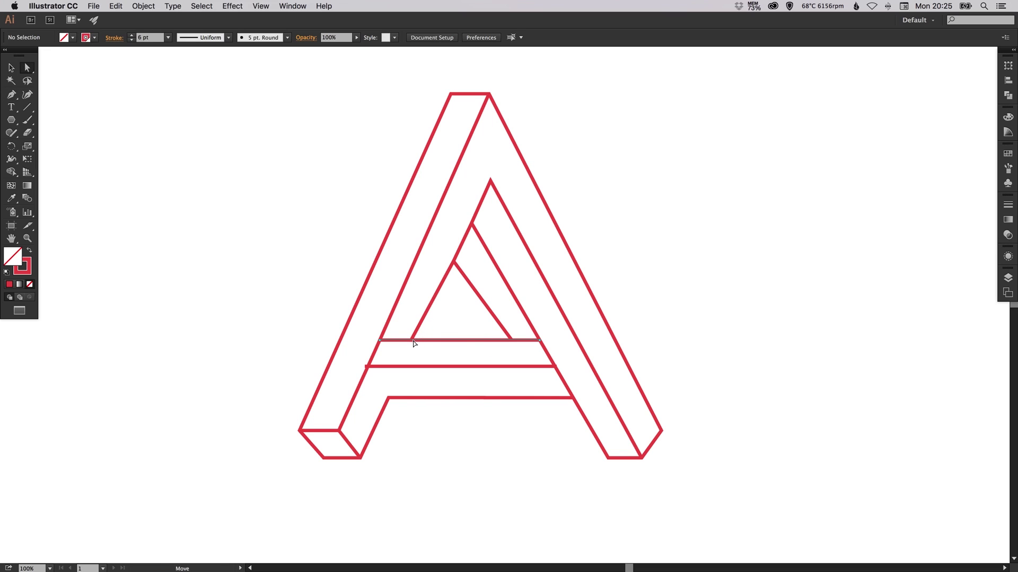
left_click(418, 339)
left_click(411, 339)
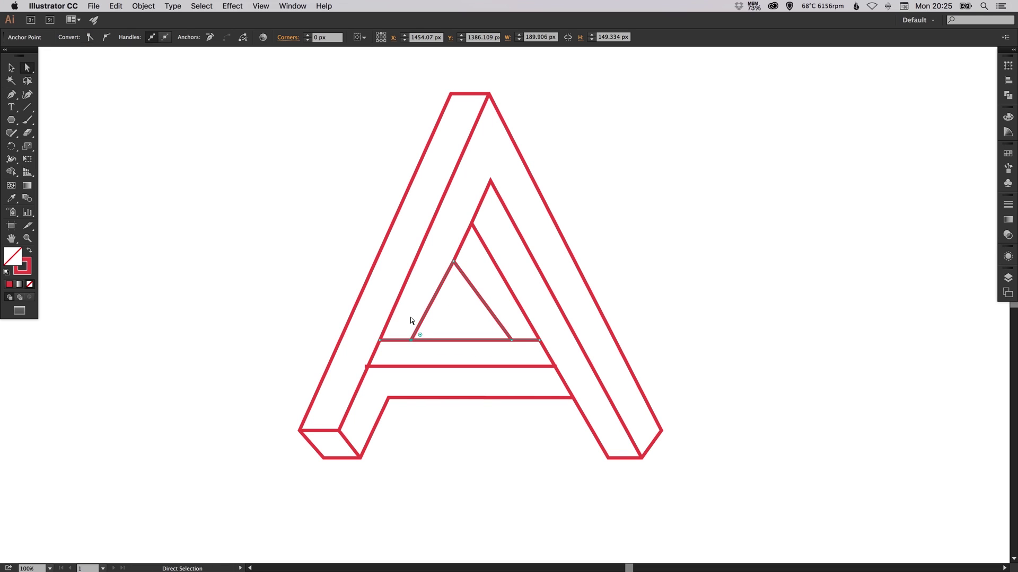
key("shift+Right")
key("super+z")
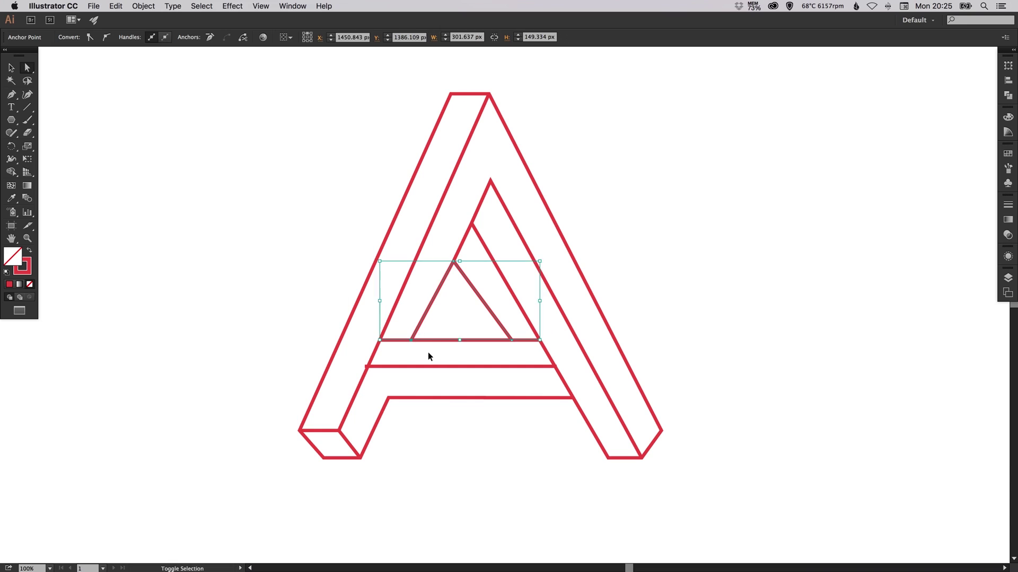
Step: Move the inner triangle's bottom-left anchor right by about 14 px, in line with the diagonal above it
key("super+shift+a")
left_click(414, 339)
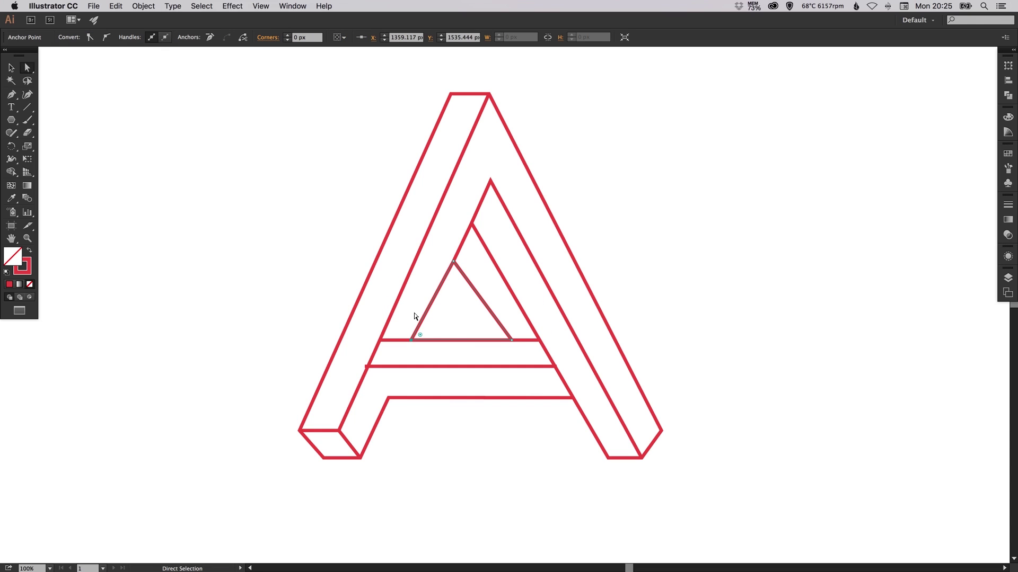
key("Right")
key("Right")
key("Right")
key("Right")
key("Right")
key("Right")
key("Right")
key("Right")
key("Right")
key("Right")
key("Right")
key("Right")
key("Right")
key("Right")
left_click(414, 316)
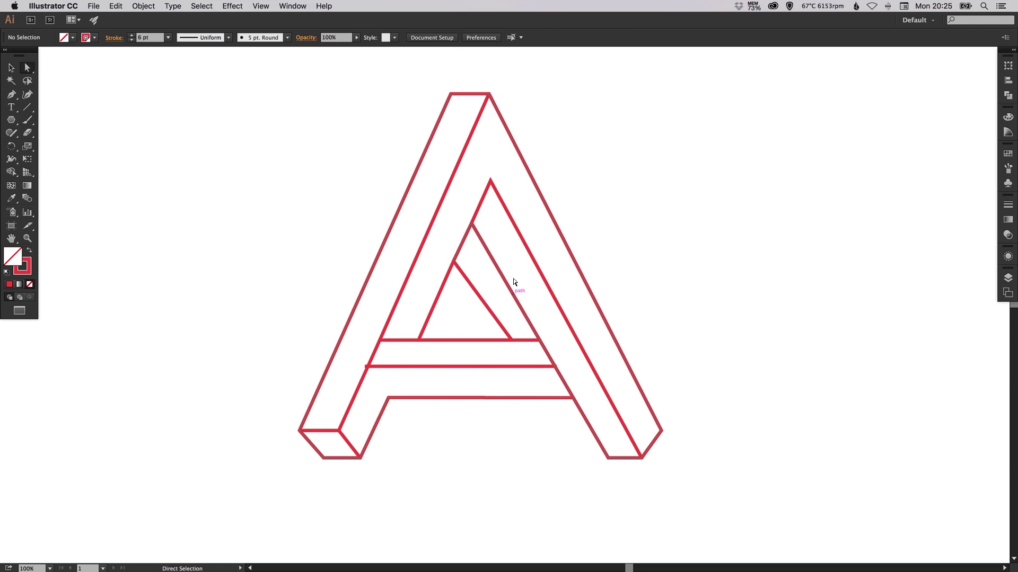
Step: Move the inner triangle's bottom-right anchor left to about X 1532 px, making its side parallel to the right leg
left_click(511, 340)
key("Left")
key("Left")
key("Left")
key("Left")
key("Left")
key("Left")
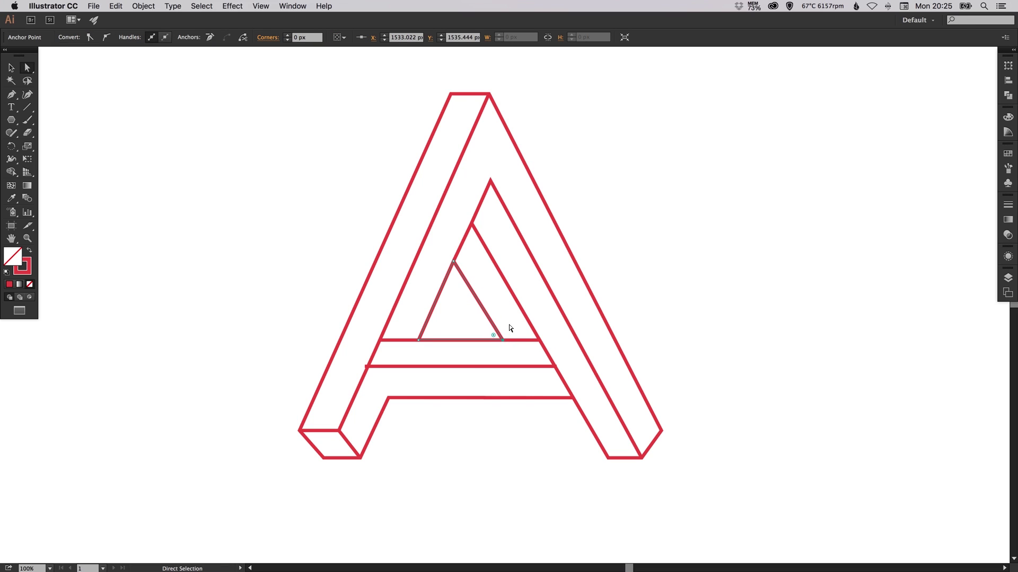
left_click(520, 204)
left_click(477, 225)
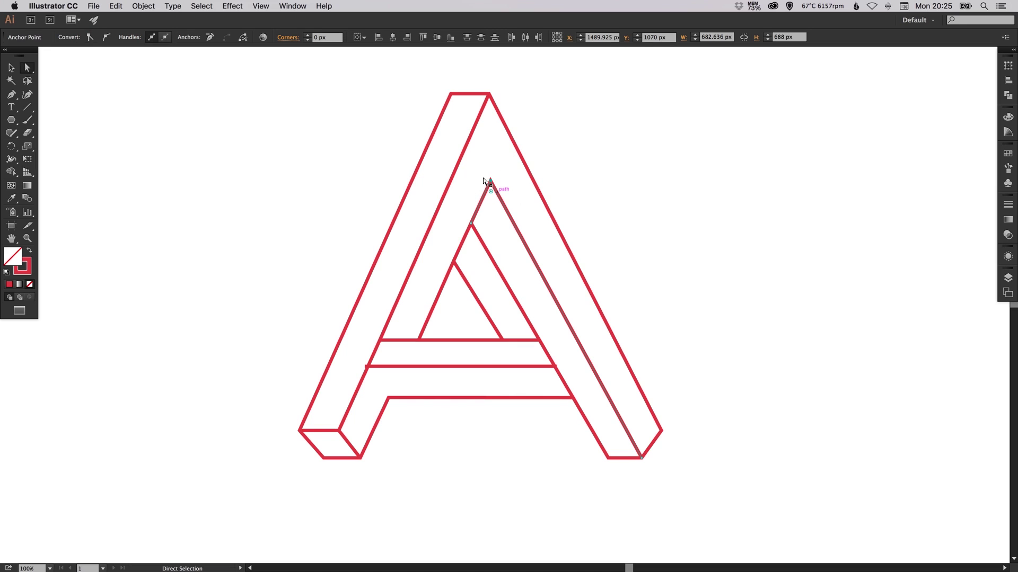
left_click(484, 181)
key("super+shift+a")
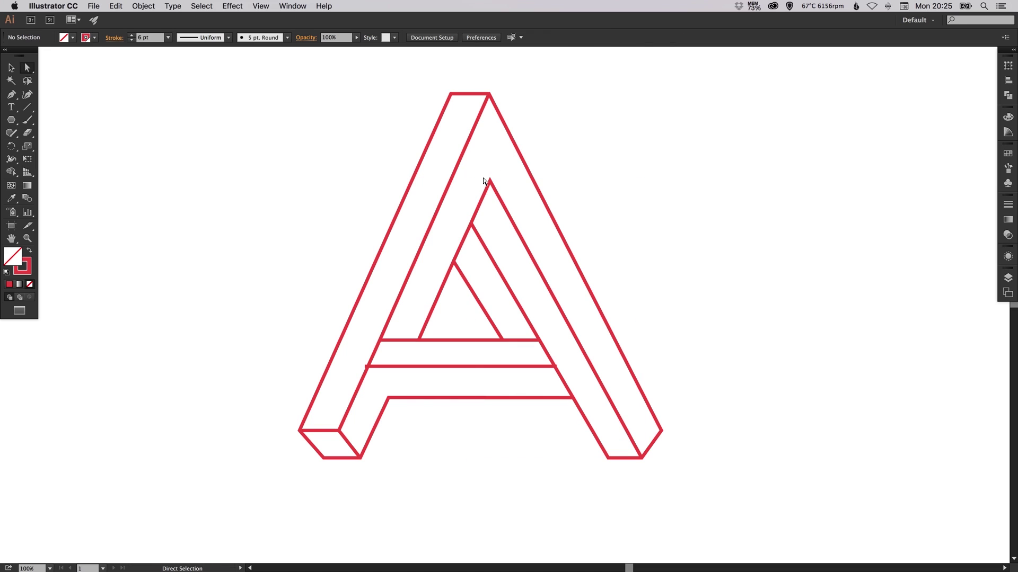
Step: Delete the inner triangle's right slanted side, leaving its left side and base in place
key("v")
scroll(498, 312, "down", 1)
scroll(498, 313, "right", 1)
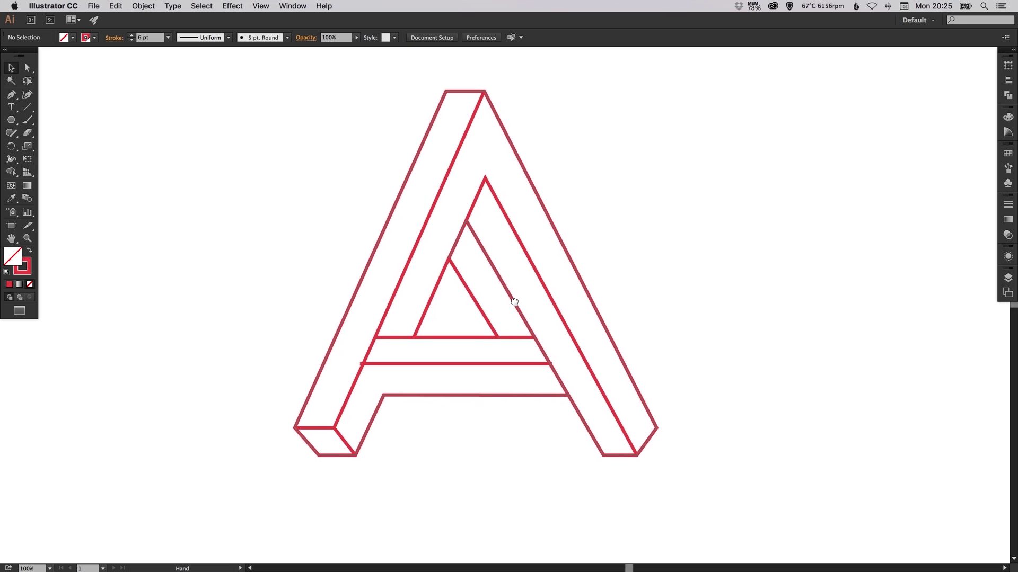
left_click_drag(513, 283, 507, 279)
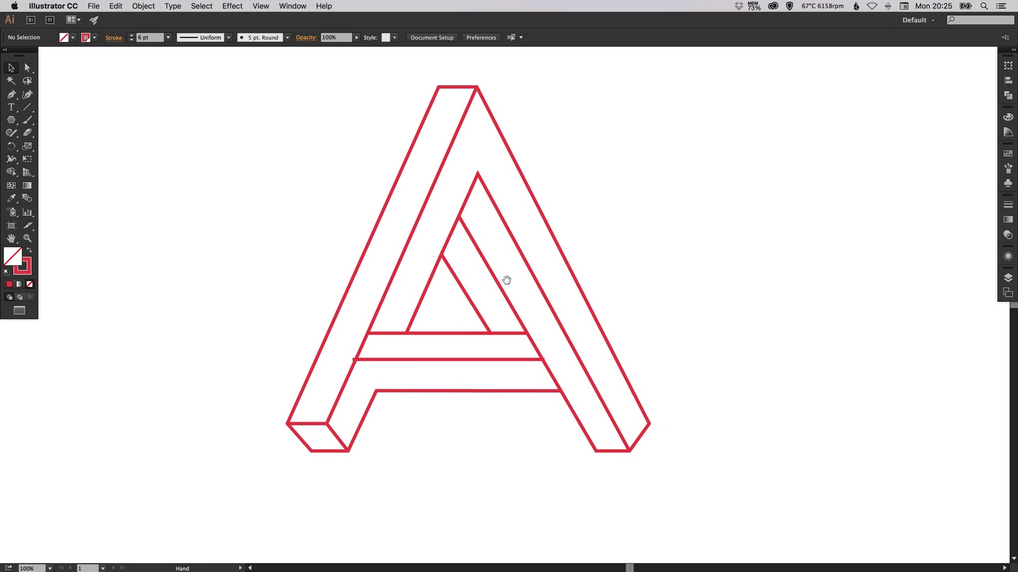
key("a")
left_click(460, 283)
key("Delete")
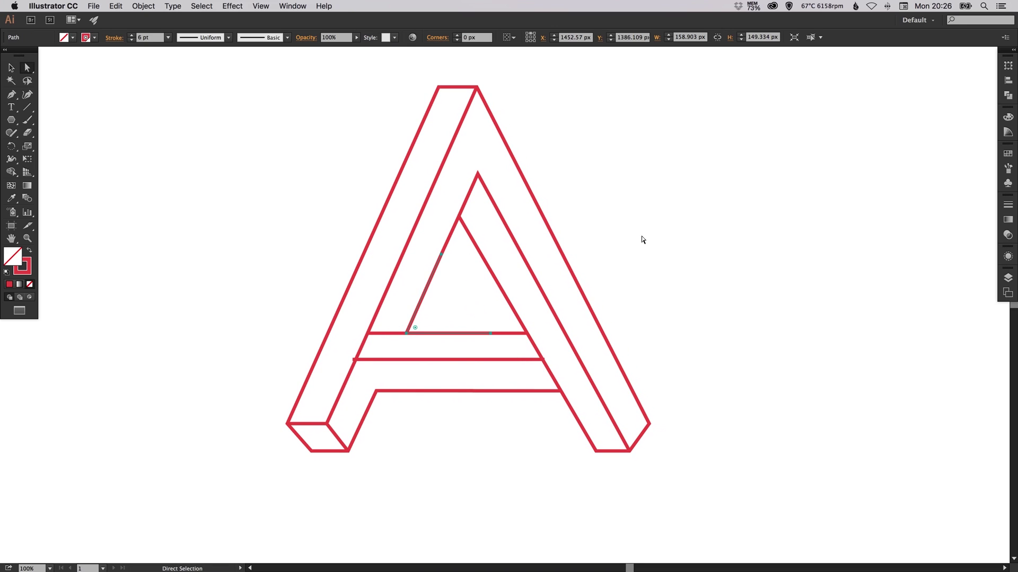
left_click(642, 240)
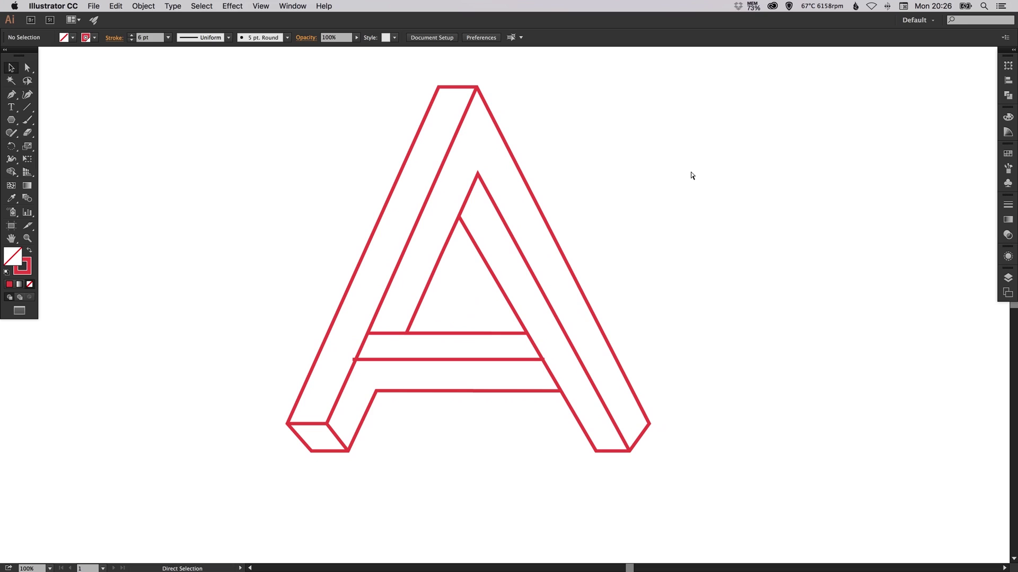
key("super+z")
key("super+shift+z")
left_click(643, 208)
scroll(631, 220, "up", 1)
key("a")
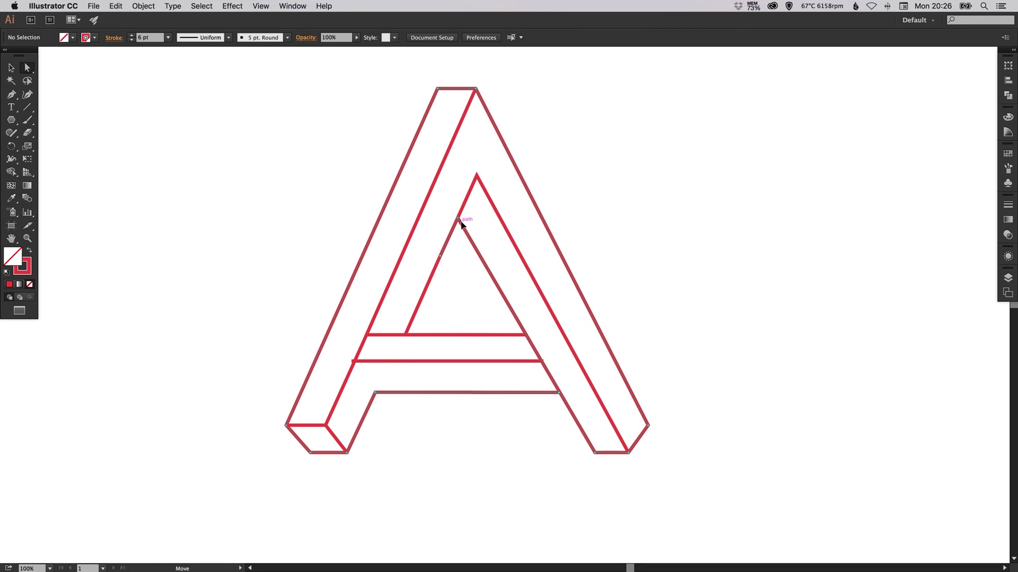
left_click(459, 219)
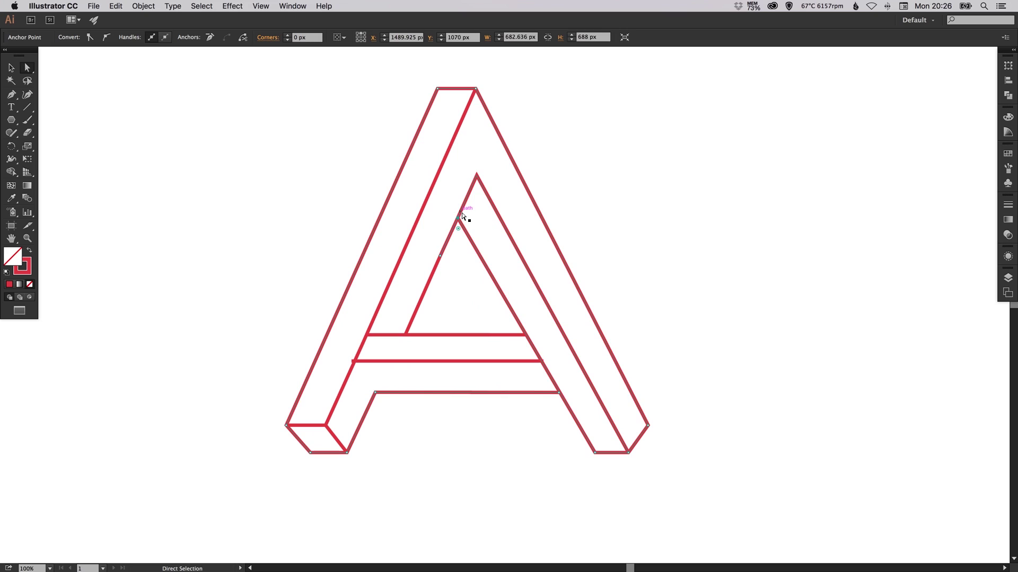
mouse_move(460, 218)
left_mouse_down()
mouse_move(487, 252)
mouse_move(459, 253)
mouse_move(482, 198)
mouse_move(466, 240)
left_mouse_up()
key("super+z")
left_click(484, 256)
left_click(459, 253)
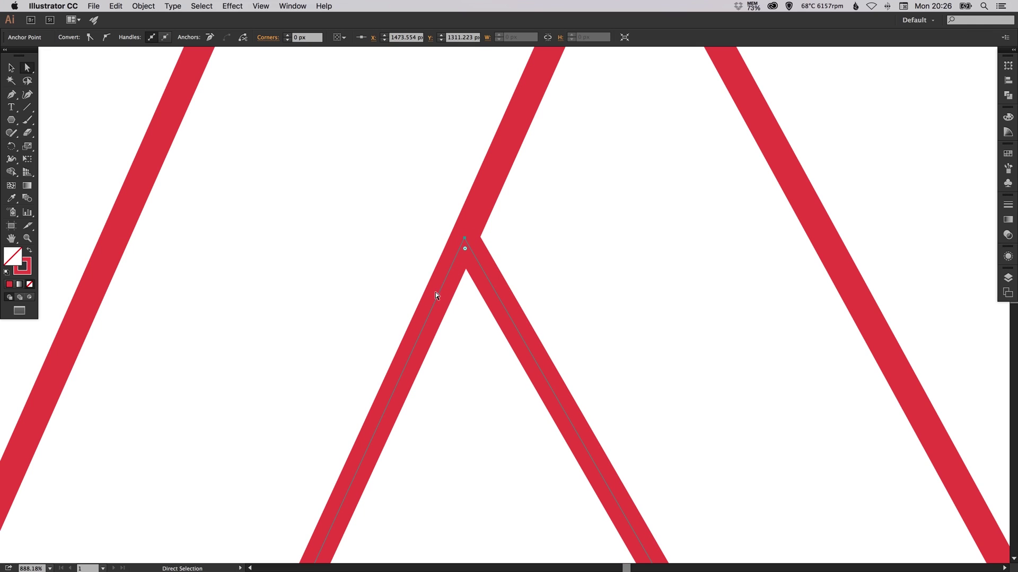
key("super+shift+a")
left_click(457, 252)
left_click(464, 240)
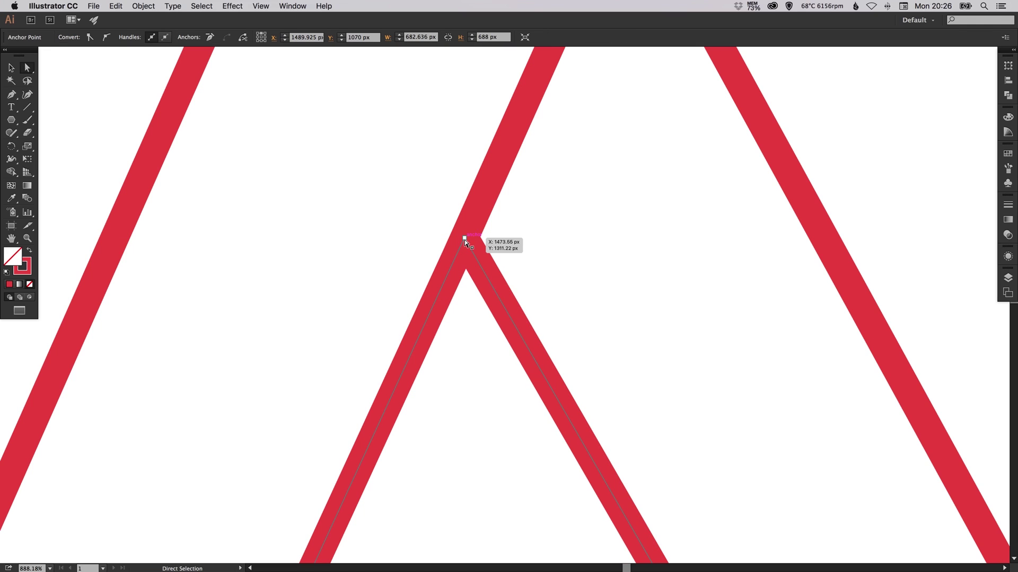
left_click_drag(464, 240, 461, 223)
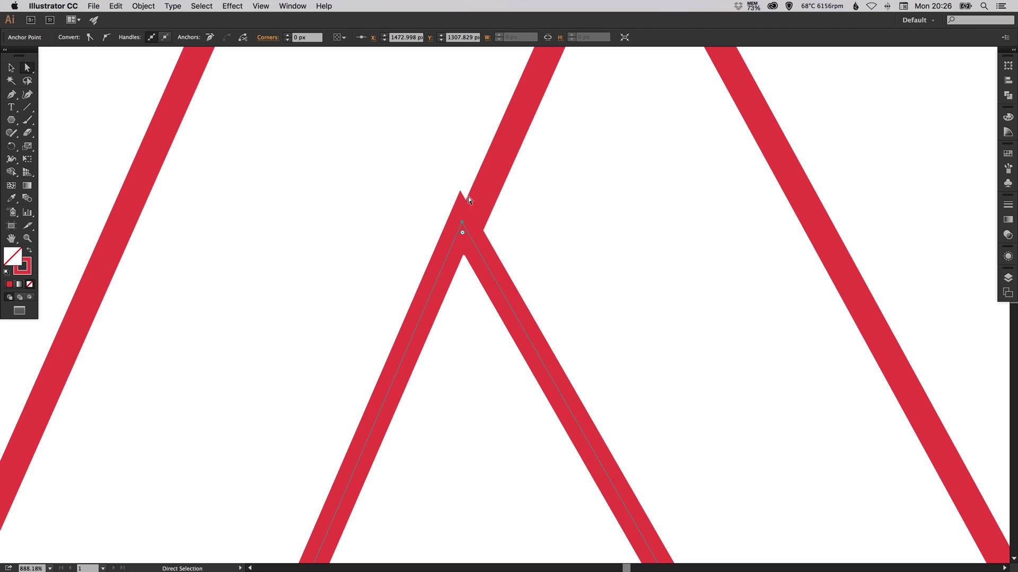
key("ctrl+z")
key("ctrl+shift+a")
Step: Shorten the left end of the crossbar's middle line so it meets the left leg's inner edge without overshooting
key("ctrl+minus")
key("super+minus")
key("super+minus")
key("super+minus")
key("super+minus")
key("super+minus")
key("super+minus")
key("super+minus")
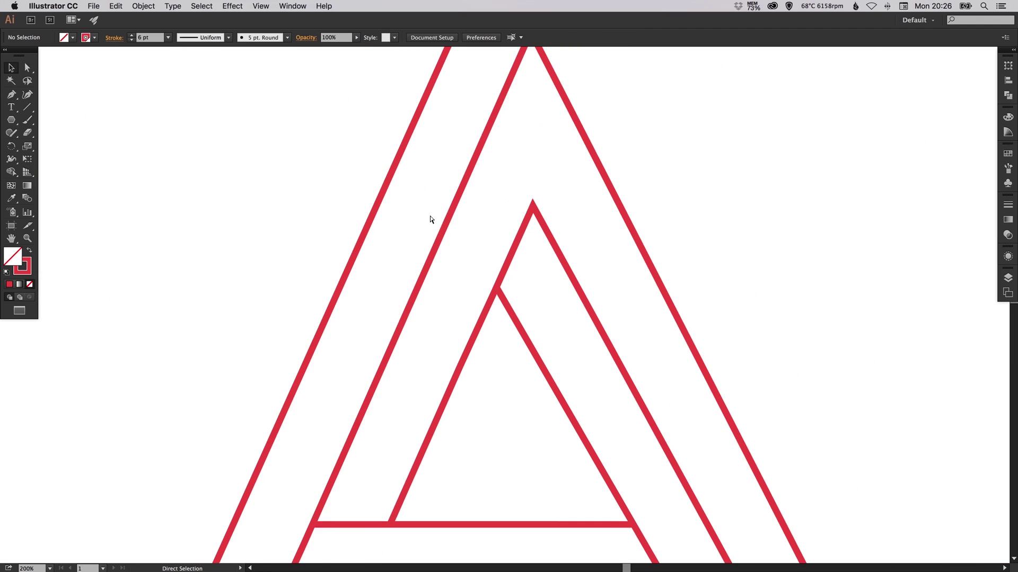
key("space")
left_click_drag(593, 365, 591, 362)
key("z")
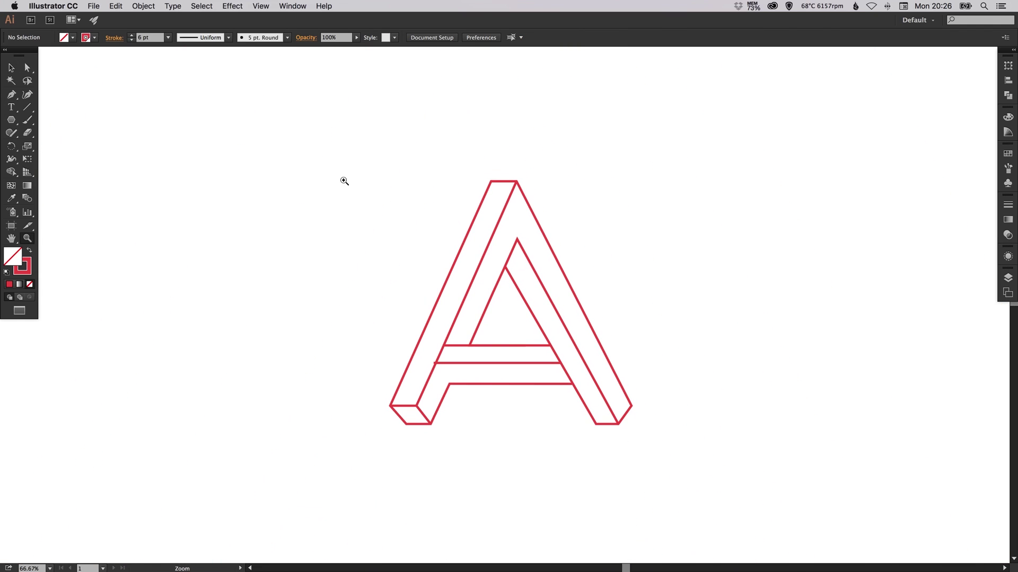
left_click_drag(316, 175, 641, 414)
key("a")
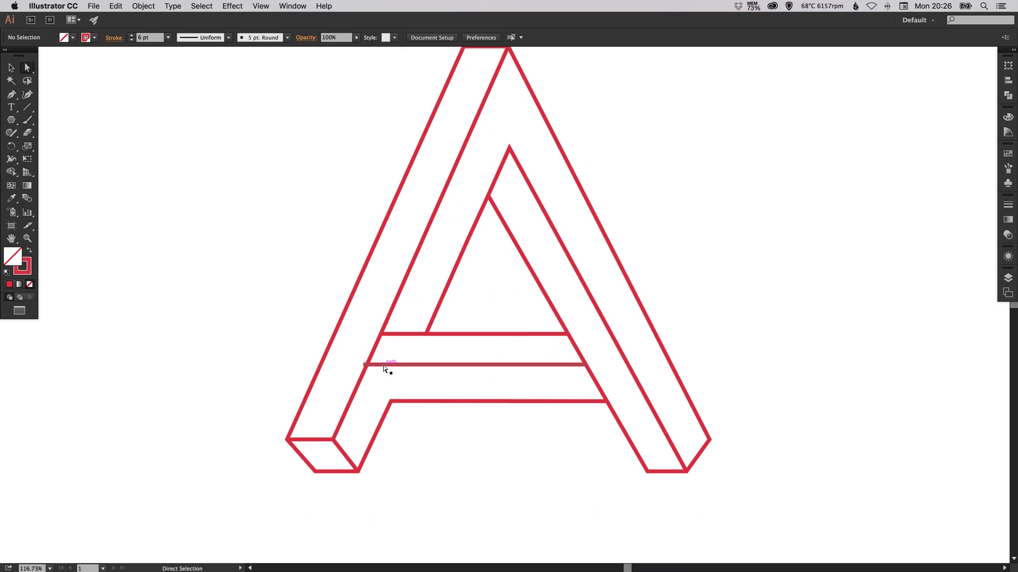
left_click_drag(365, 365, 418, 407)
key("z")
key("a")
left_click_drag(373, 240, 401, 240)
mouse_move(396, 238)
left_mouse_down()
mouse_move(372, 239)
mouse_move(413, 240)
left_mouse_up()
key("super+minus")
key("super+minus")
key("super+minus")
key("super+minus")
key("super+minus")
key("super+minus")
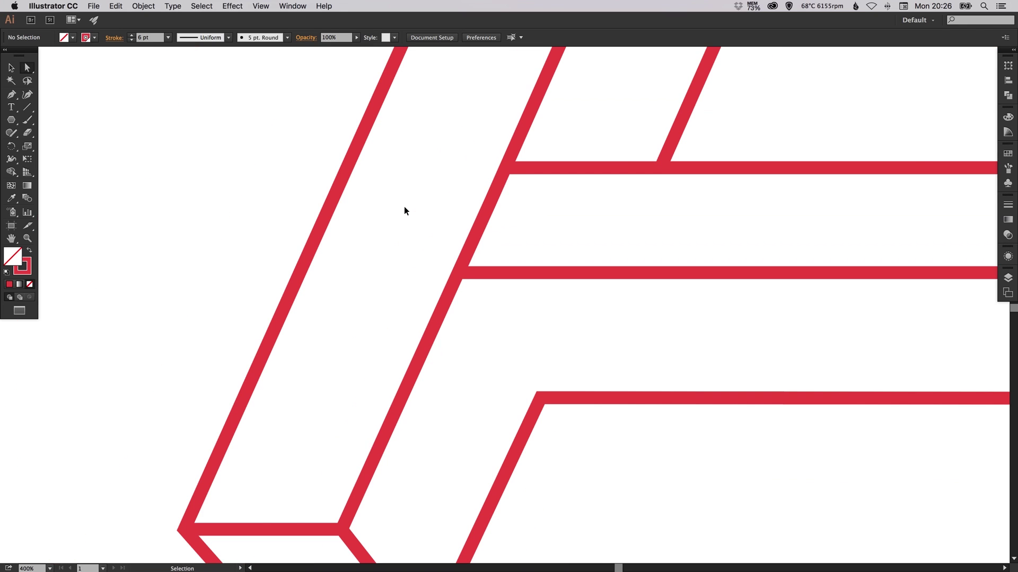
Step: Try placing the left foot's top edge at the right foot to compare their widths, and undo the move
key("space")
left_click_drag(703, 313, 554, 300)
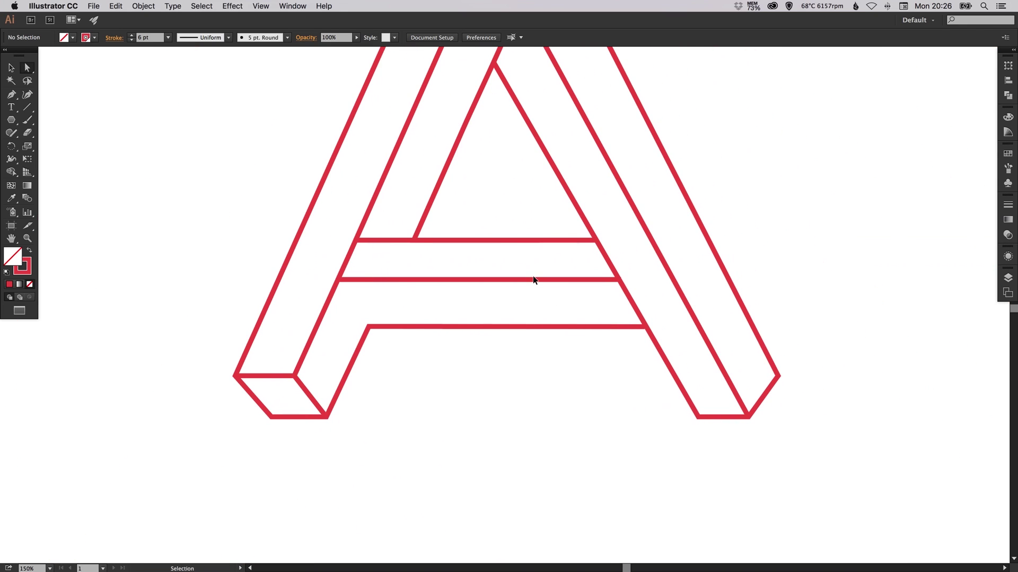
key("super+minus")
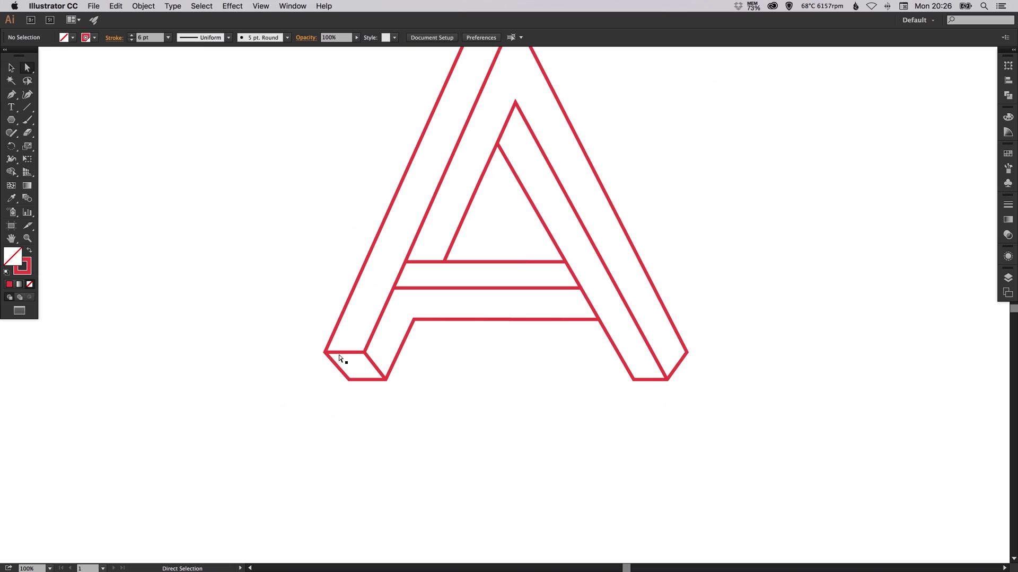
left_click_drag(343, 352, 676, 355)
key("super+z")
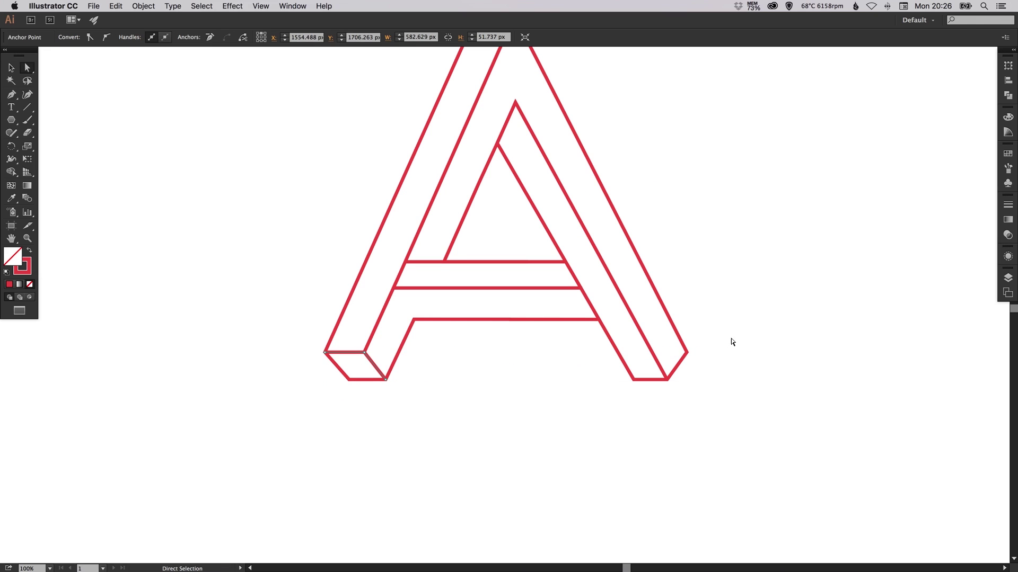
key("space")
left_click_drag(706, 311, 697, 349)
left_click(701, 309)
key("space")
left_click_drag(695, 284, 689, 315)
Step: Try placing the left foot's bottom edge over the right foot's bottom edge to compare their lengths, and undo the move
left_click_drag(359, 450, 621, 454)
key("super+z")
key("space")
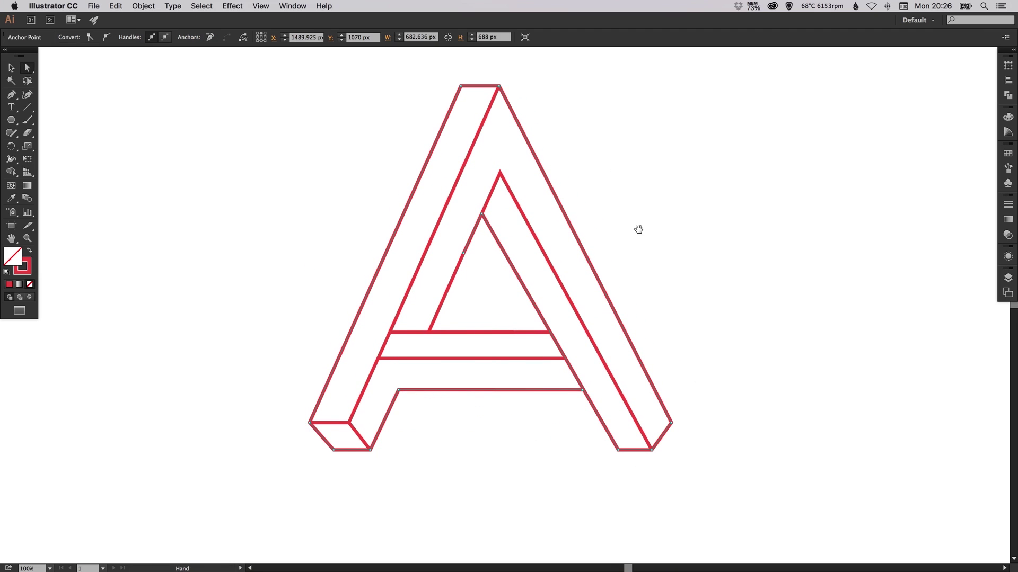
left_click_drag(638, 229, 624, 228)
left_click(637, 239)
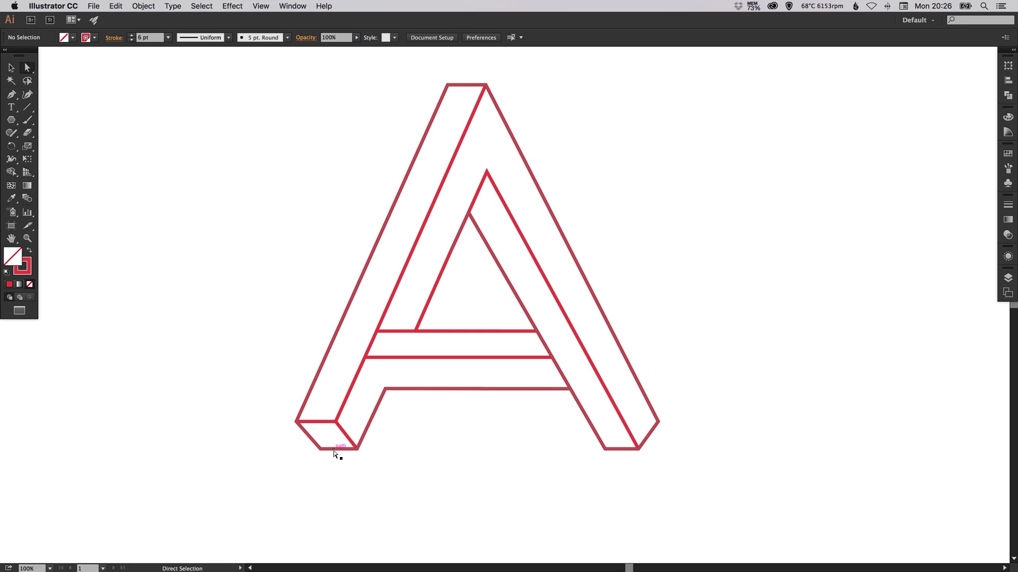
left_click_drag(333, 451, 607, 452)
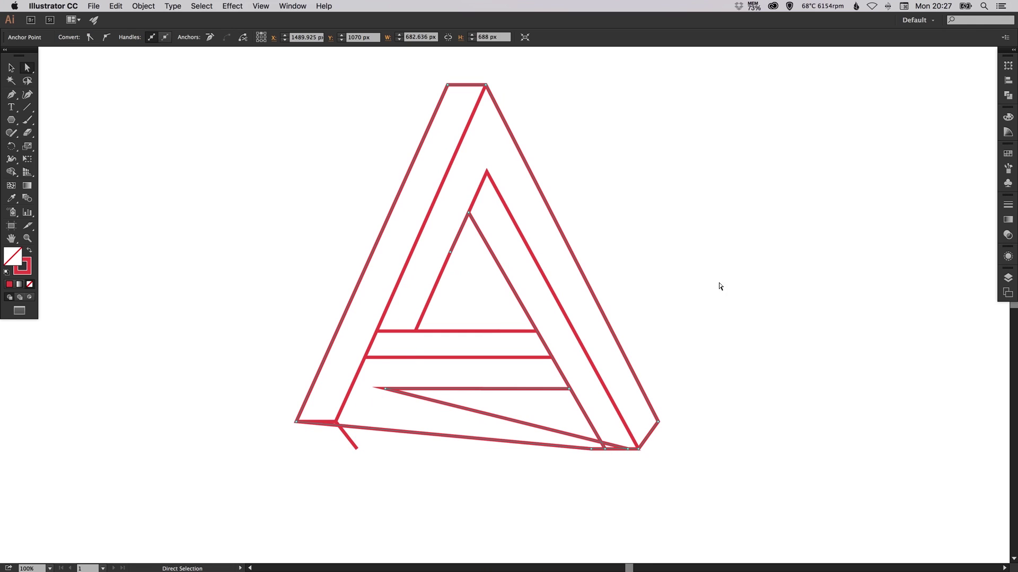
key("super")
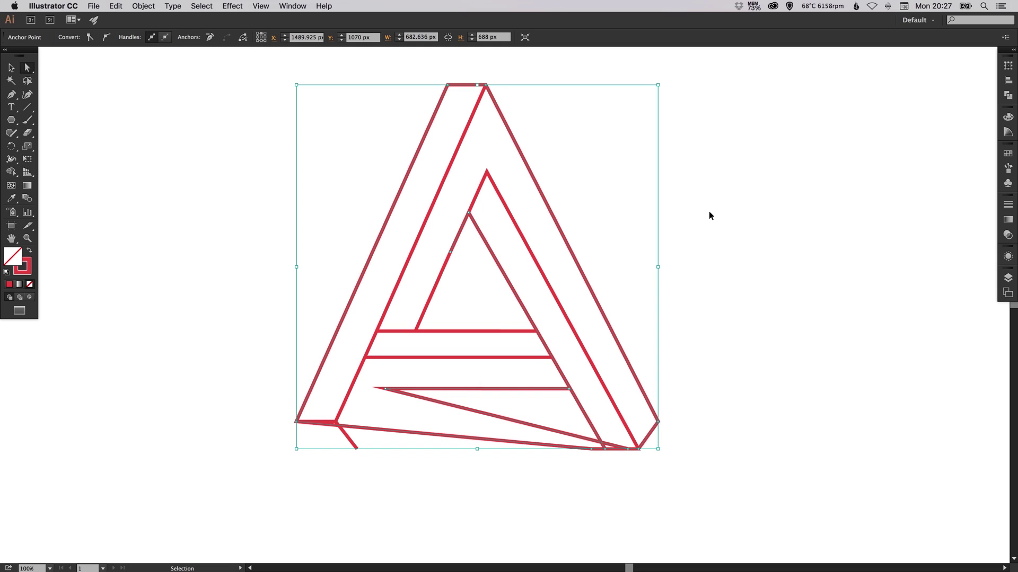
key("super+z")
key("super+shift+a")
scroll(570, 217, "up", 3)
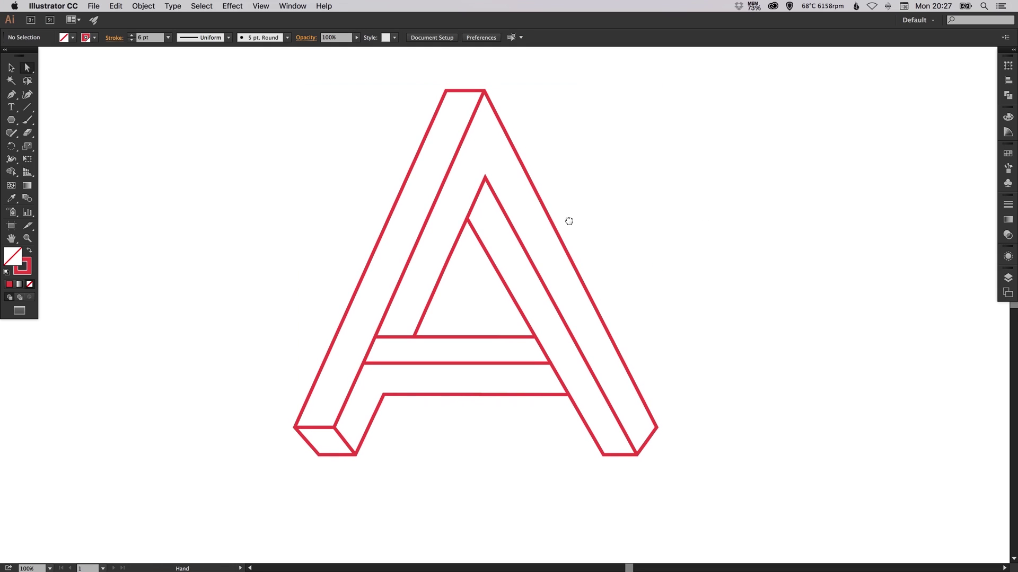
Step: Nudge the right foot's bottom-right corner slightly right, moving the outline anchor together with the end of the inner line that meets it
left_click(483, 201)
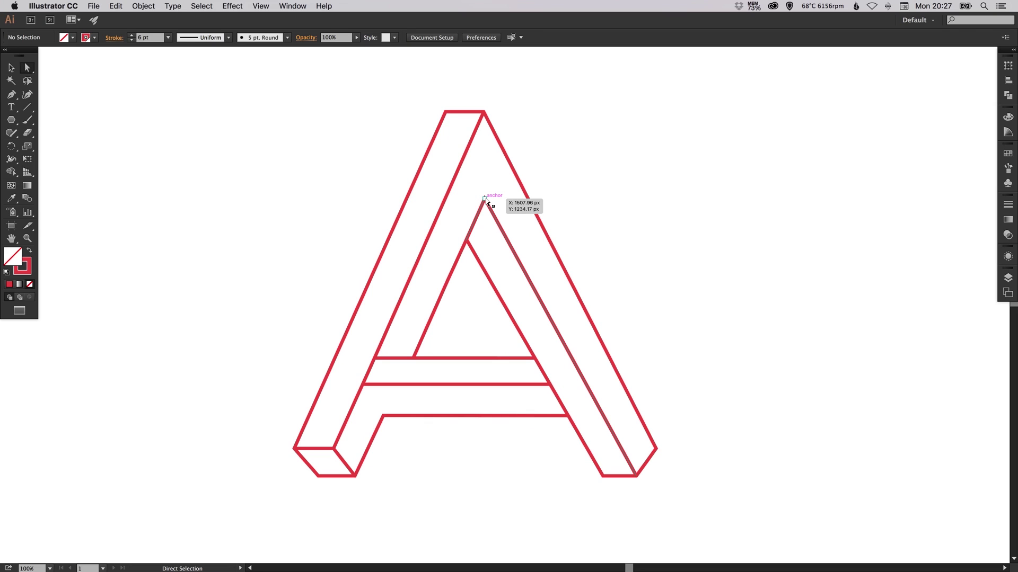
left_click(631, 463)
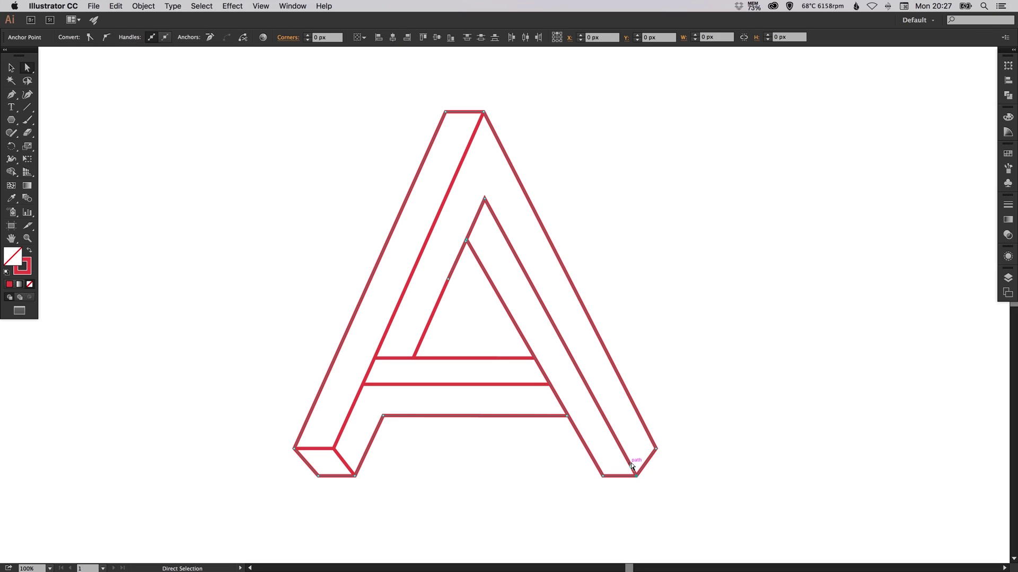
key("Right")
key("Right")
key("Right")
key("Right")
key("Right")
key("Right")
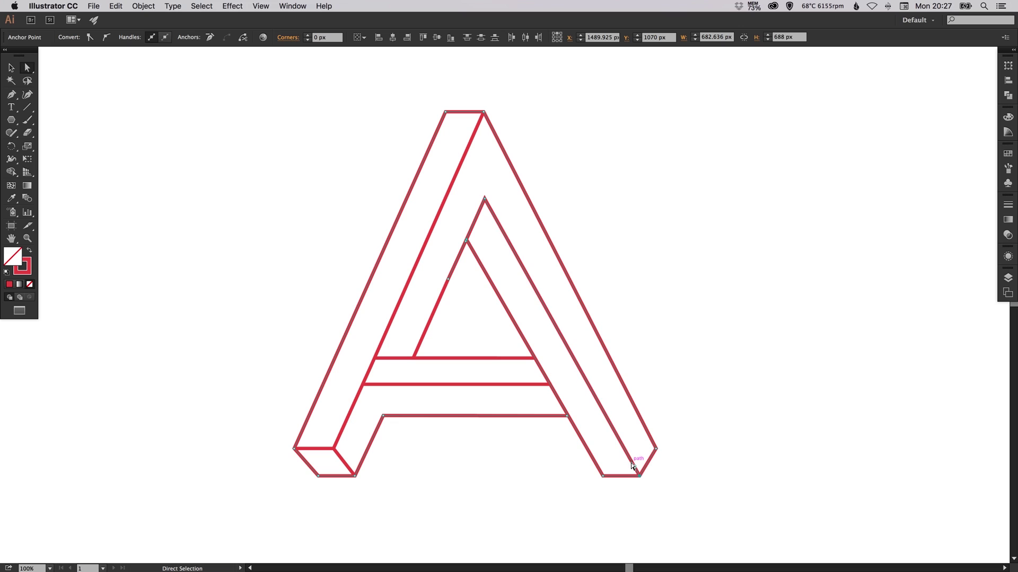
left_click(669, 449)
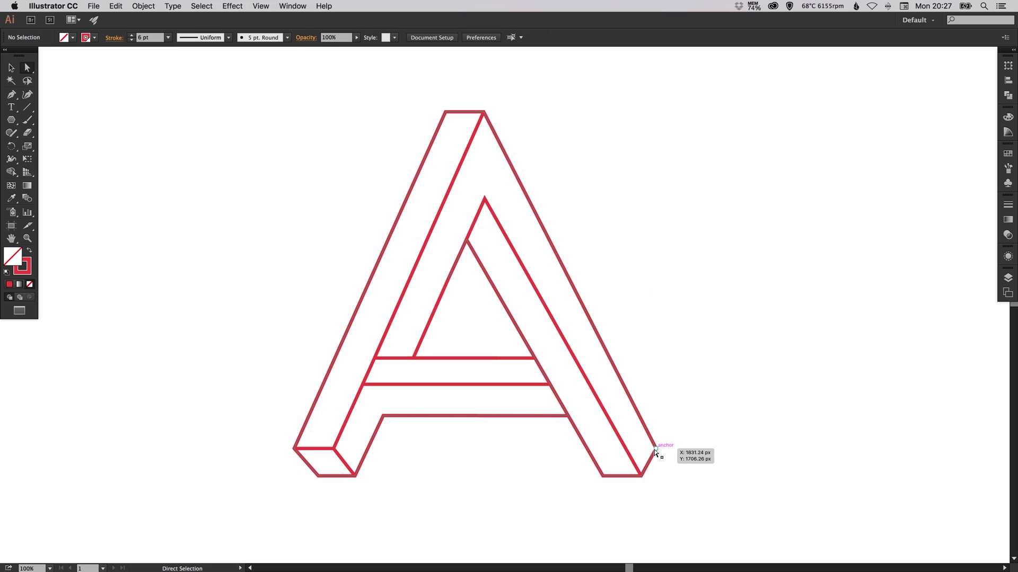
Step: Move the right foot's outermost corner anchor right by about 15 px, to X 1846.245 px
left_click_drag(665, 455, 654, 430)
key("Right")
key("Right")
key("Right")
key("Right")
key("Right")
key("Right")
key("Right")
key("Right")
key("Right")
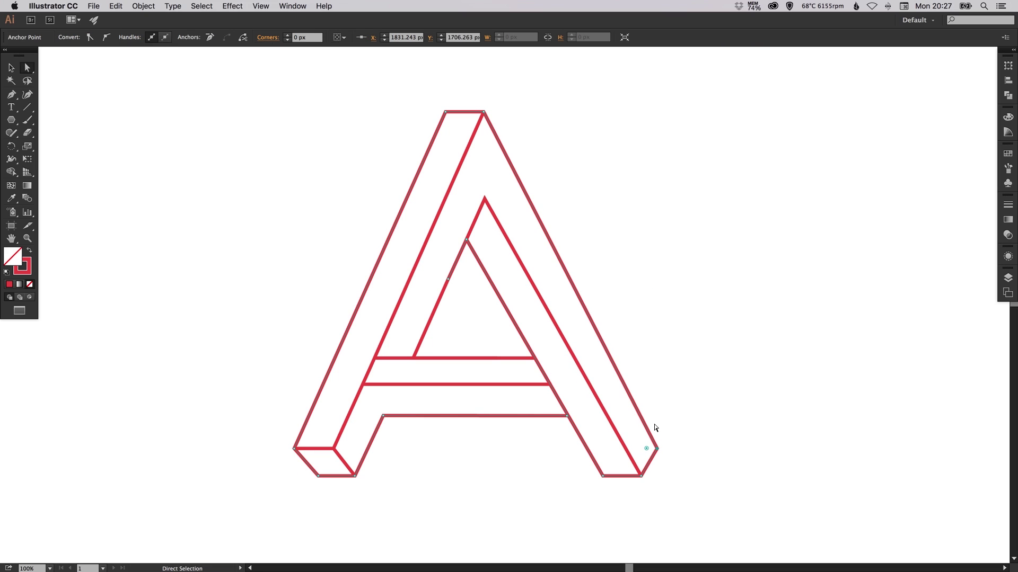
key("Right")
key("Right")
key("Right")
key("Right")
key("Right")
key("Right")
key("Right")
key("Right")
key("Right")
key("Right")
key("Right")
key("Right")
key("Right")
key("Right")
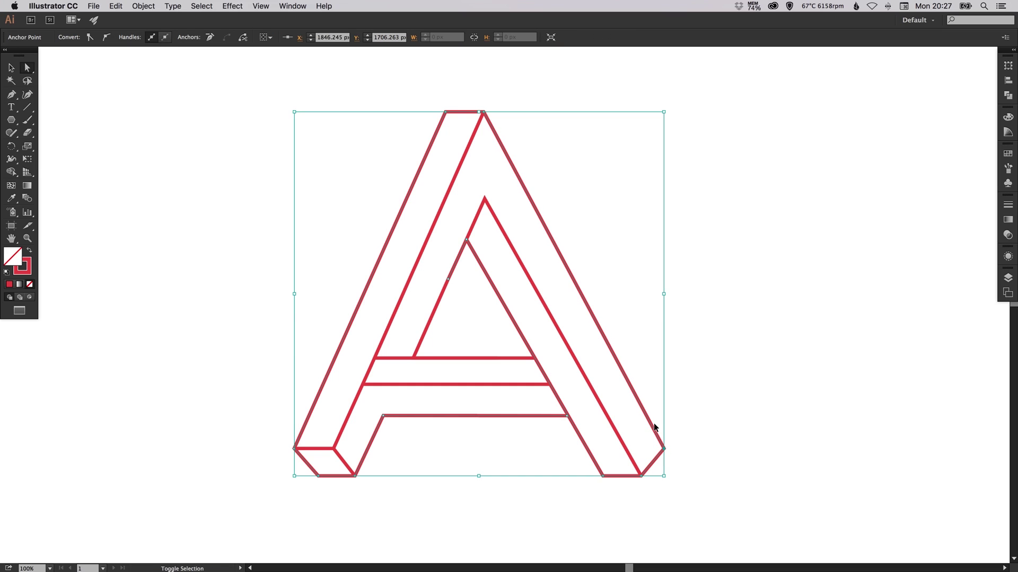
left_click(683, 451)
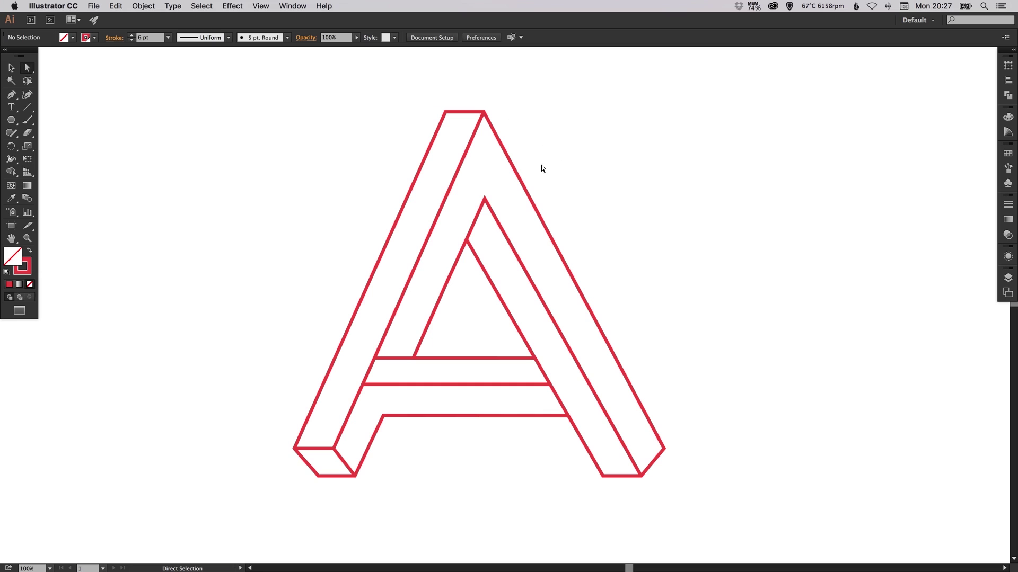
Step: Nudge the right foot's outermost corner anchor about 5 px further right, making the outline 702.638 px wide
left_click(665, 449)
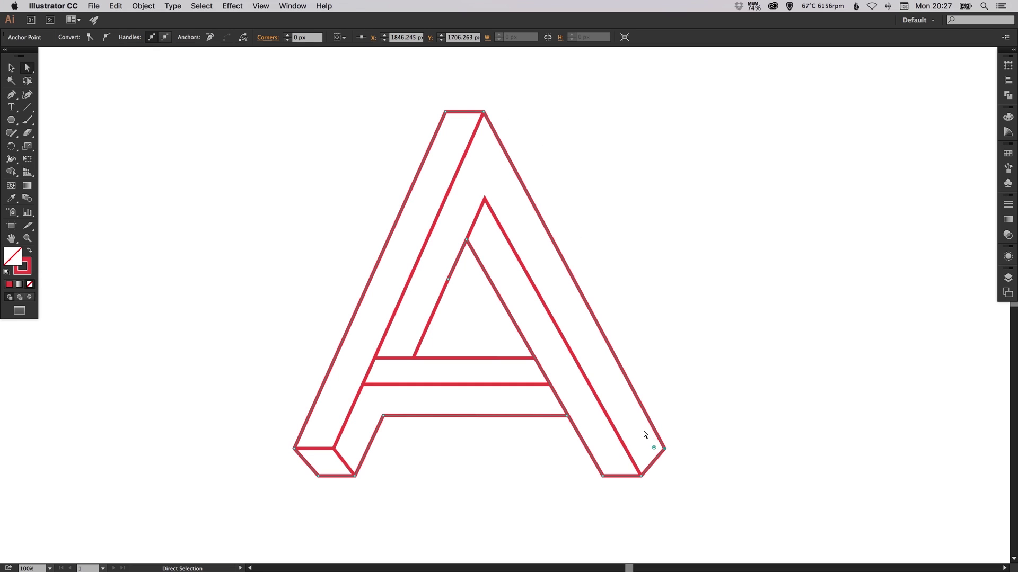
left_click(645, 436)
key("v")
left_click_drag(550, 270, 527, 303)
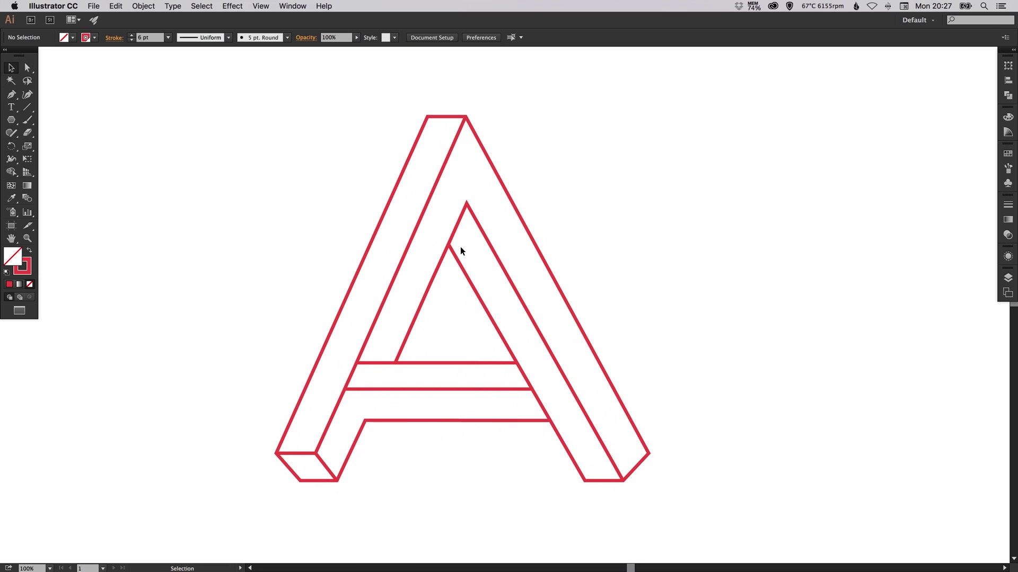
Step: Try nudging the inner triangle's apex anchor right to make its right side parallel to the leg's inner line
key("a")
left_click(449, 246)
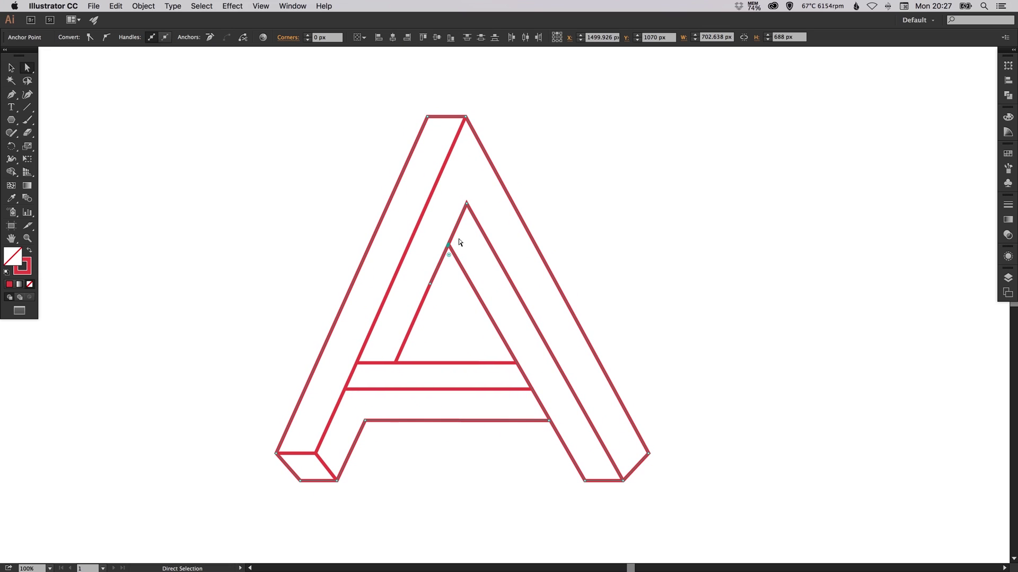
key("Right")
key("Right")
key("Right")
key("Right")
key("Right")
key("Right")
key("Right")
key("Right")
key("Right")
key("Right")
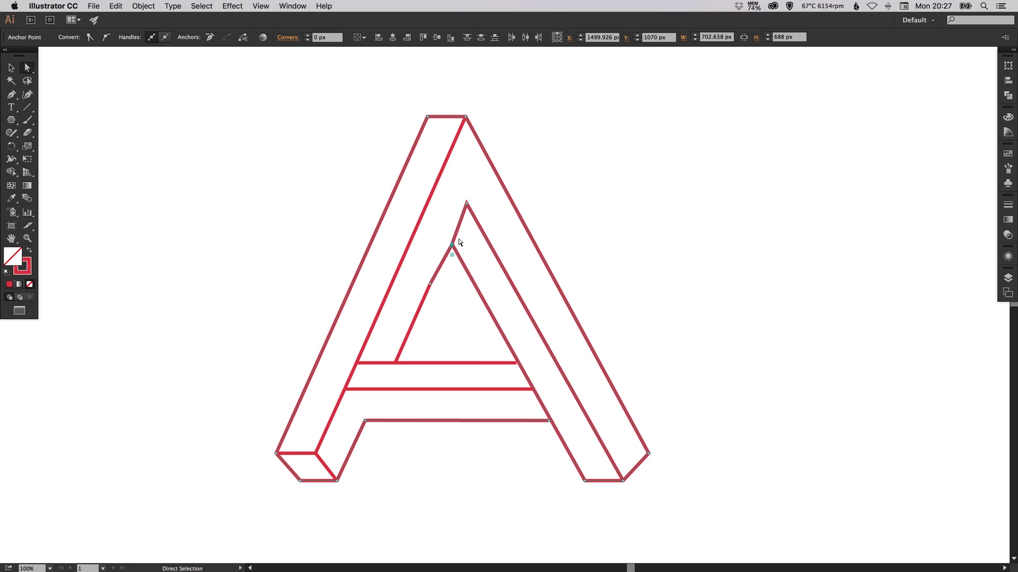
Step: Undo all the nudges of the inner triangle's apex anchor
key("super+z")
key("super+z")
key("super+z")
key("super+z")
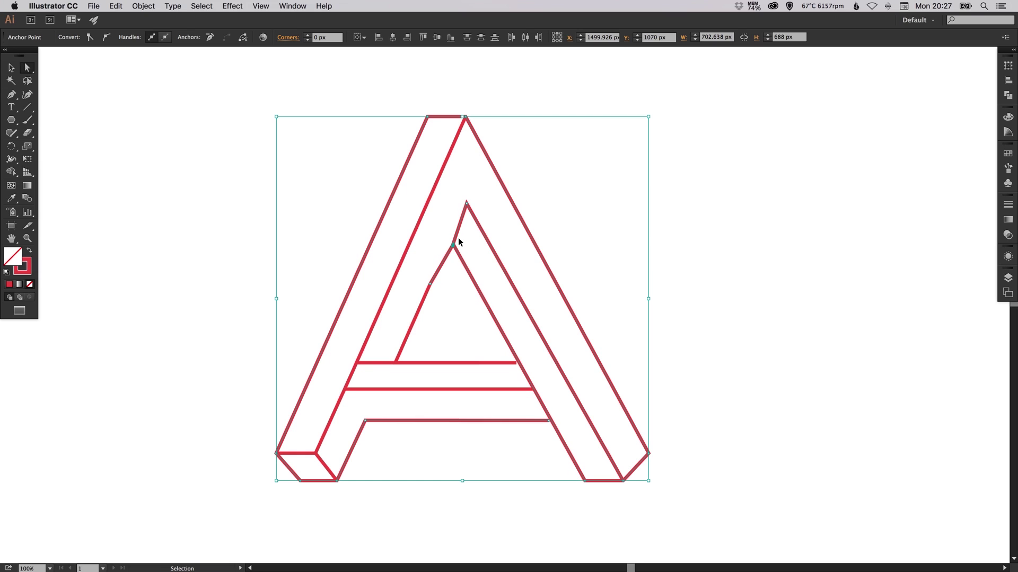
key("super+z")
key("super+z")
key("super+z")
key("super+z")
key("super+z")
key("super+z")
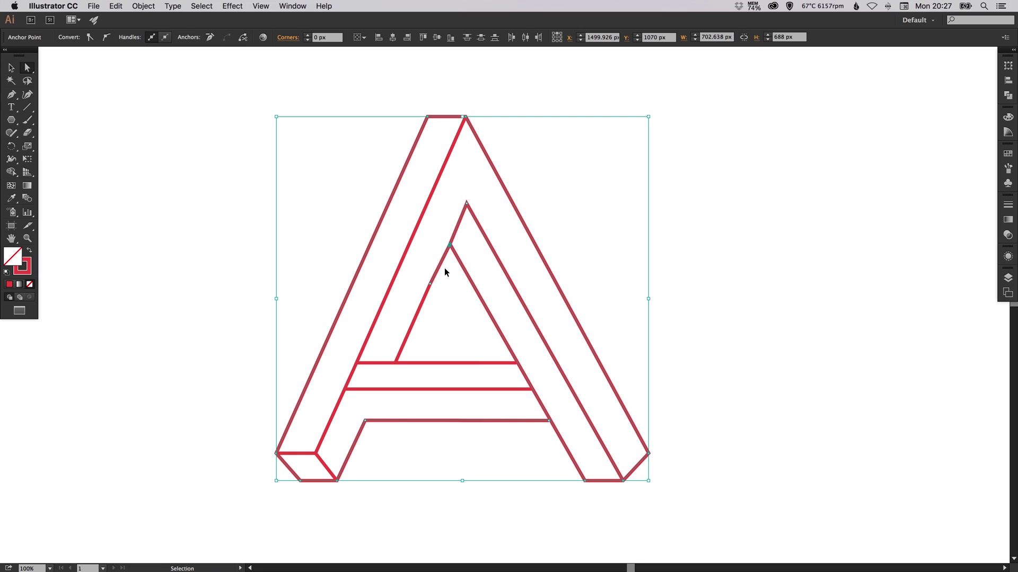
key("super+z")
key("super+z")
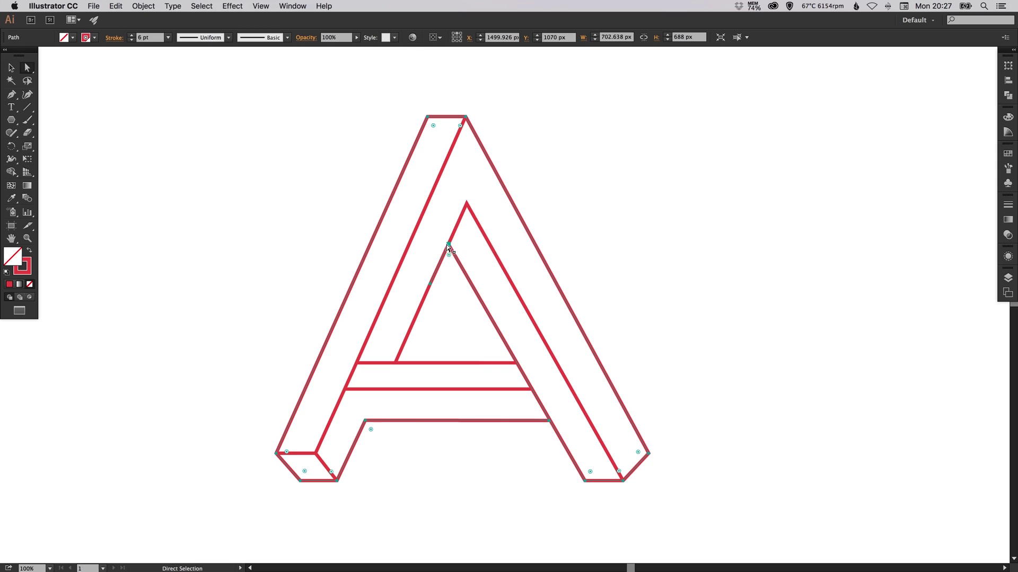
Step: Move the inner triangle's apex and the anchor just below it on the left side right by about 13 px
left_click_drag(423, 268, 442, 297)
left_click(447, 244)
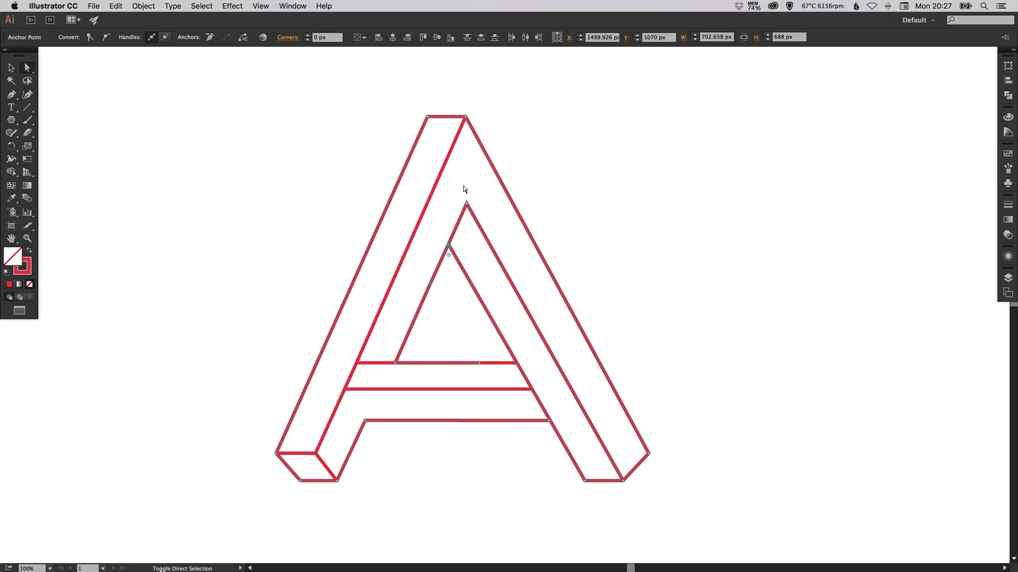
key("Right")
key("Right")
key("Right")
key("Right")
key("Right")
key("Right")
key("Right")
key("Right")
key("Right")
key("Right")
key("Right")
key("Right")
key("Right")
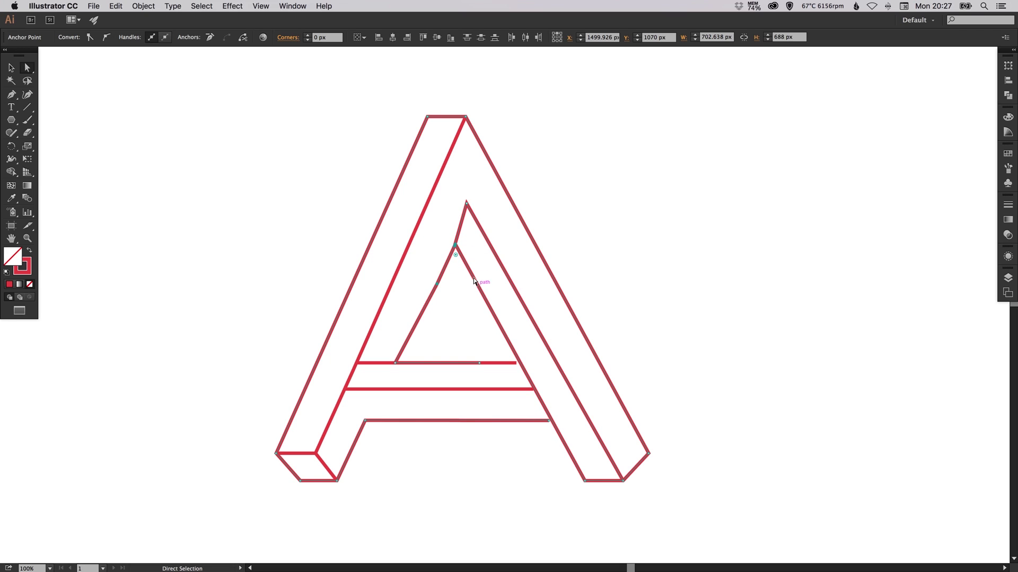
left_click(470, 256)
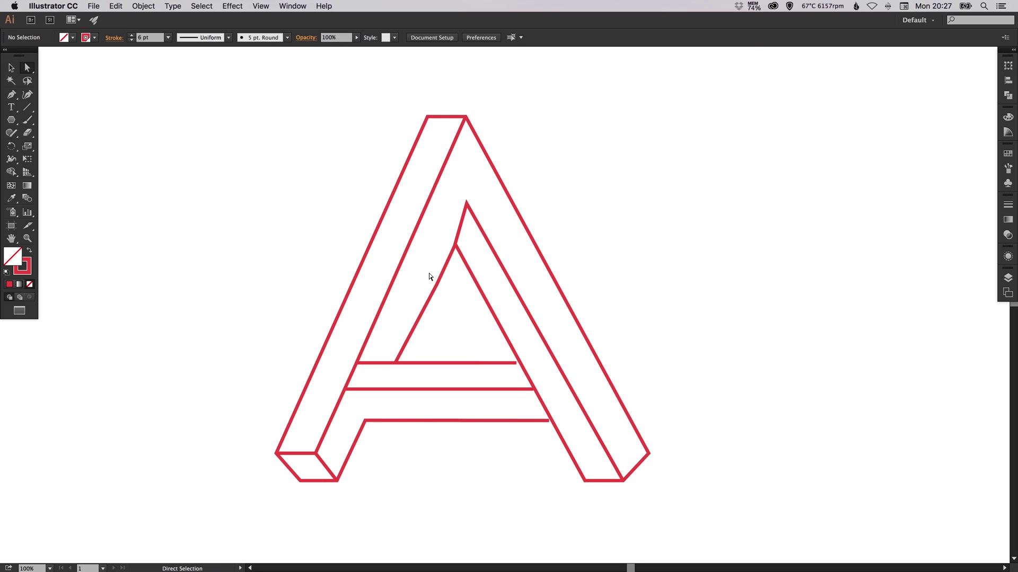
Step: Delete the inner triangle's bent left side between the apex and the crossbar's upper line
left_click_drag(454, 291, 454, 293)
left_click(450, 290)
key("super+space")
left_click_drag(315, 205, 574, 457)
left_click_drag(458, 198, 509, 244)
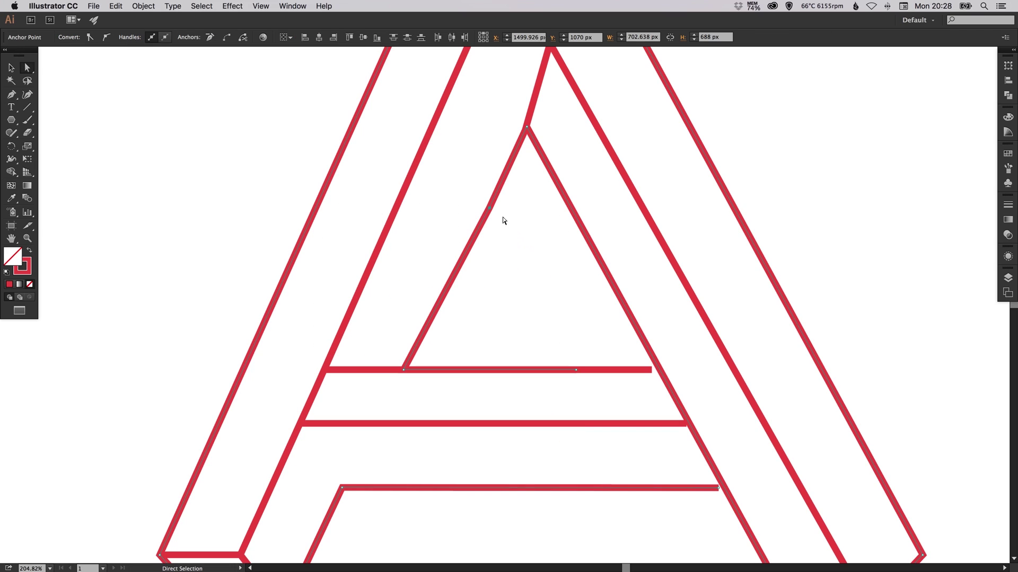
key("Delete")
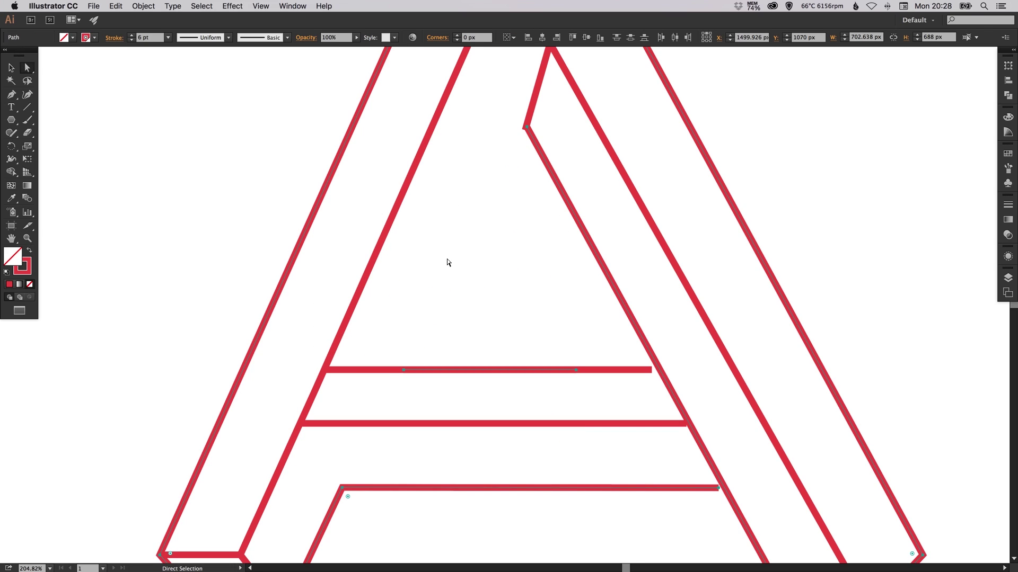
left_click(477, 302)
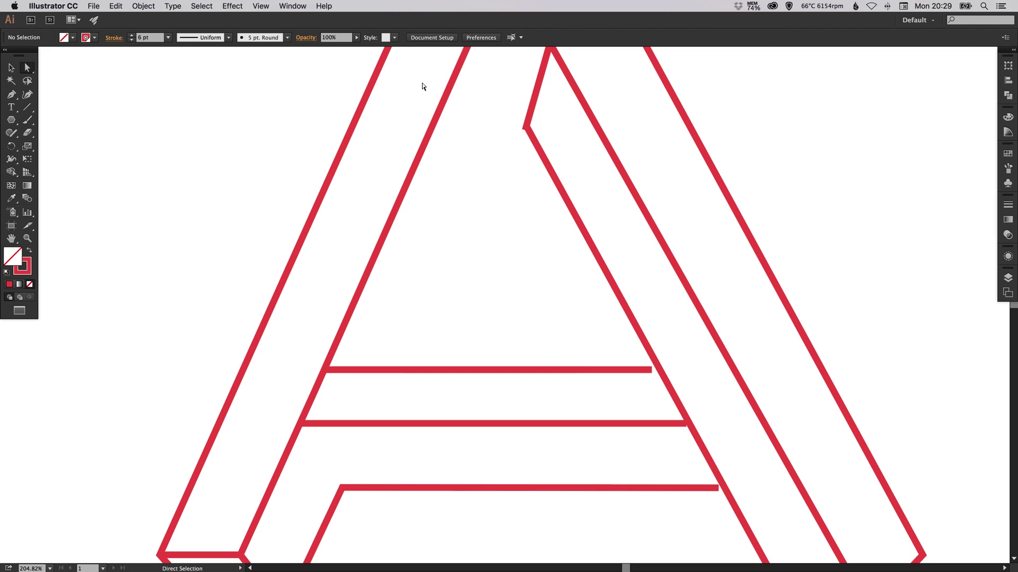
Step: Draw a straight line with the Pen tool from the inner triangle's apex to the crossbar's upper line at about X 1413 px
key("p")
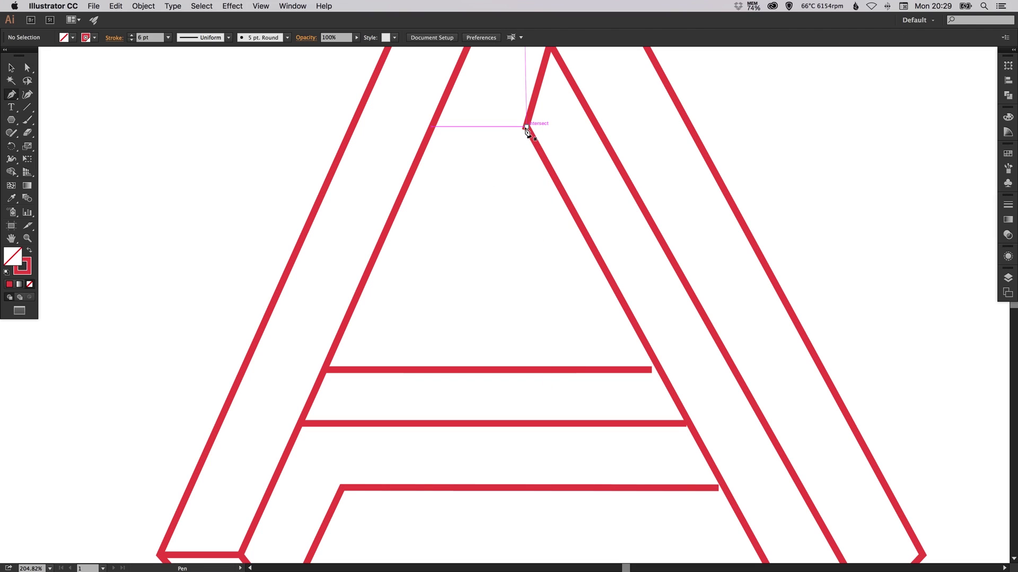
left_click(526, 127)
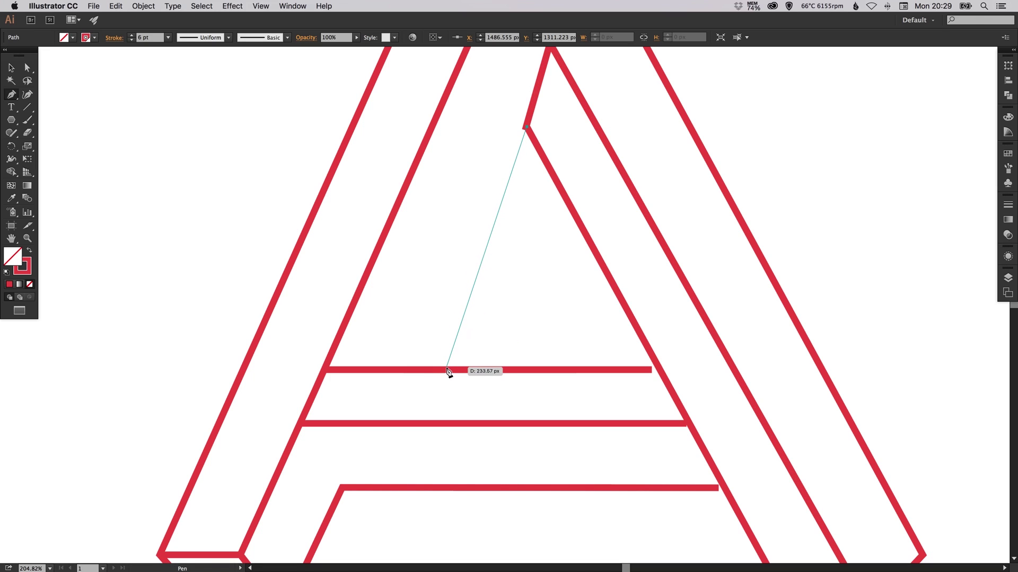
left_click(448, 369)
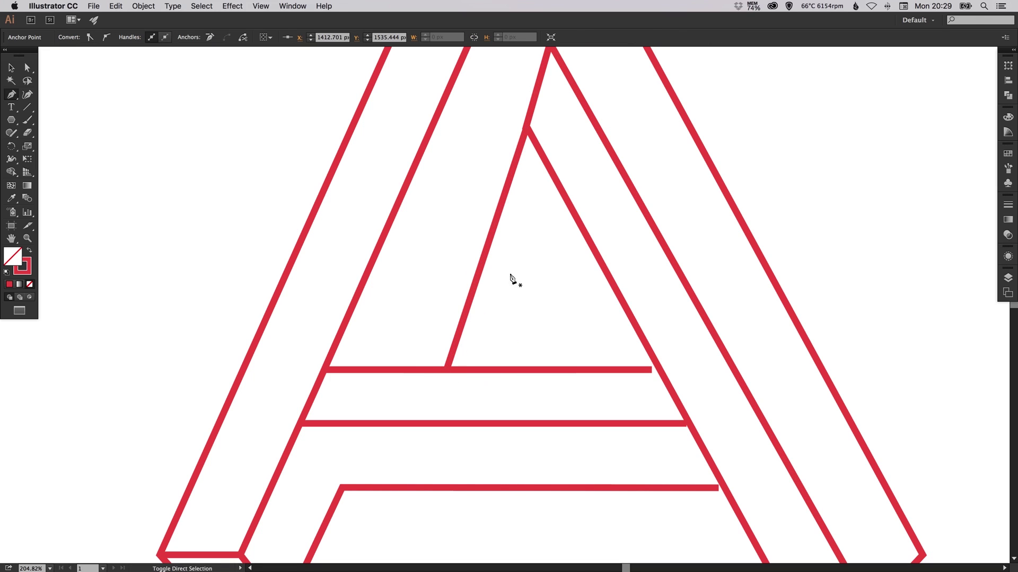
left_click(511, 276, "super")
key("v")
key("a")
Step: Extend the right end of the crossbar's upper line until it meets the right leg's inner edge
key("z")
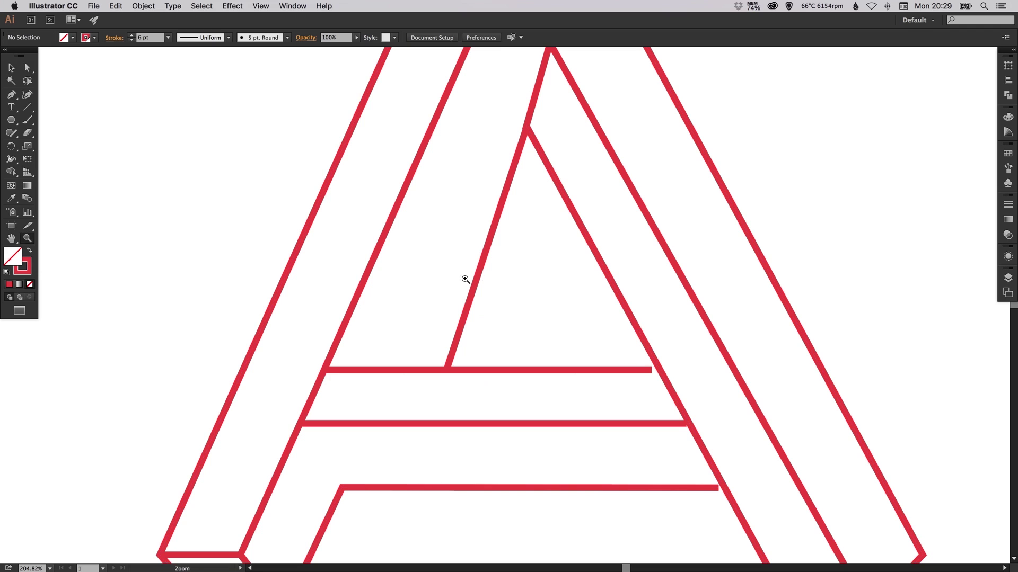
left_click_drag(465, 280, 723, 432)
key("a")
left_click_drag(699, 353, 721, 354)
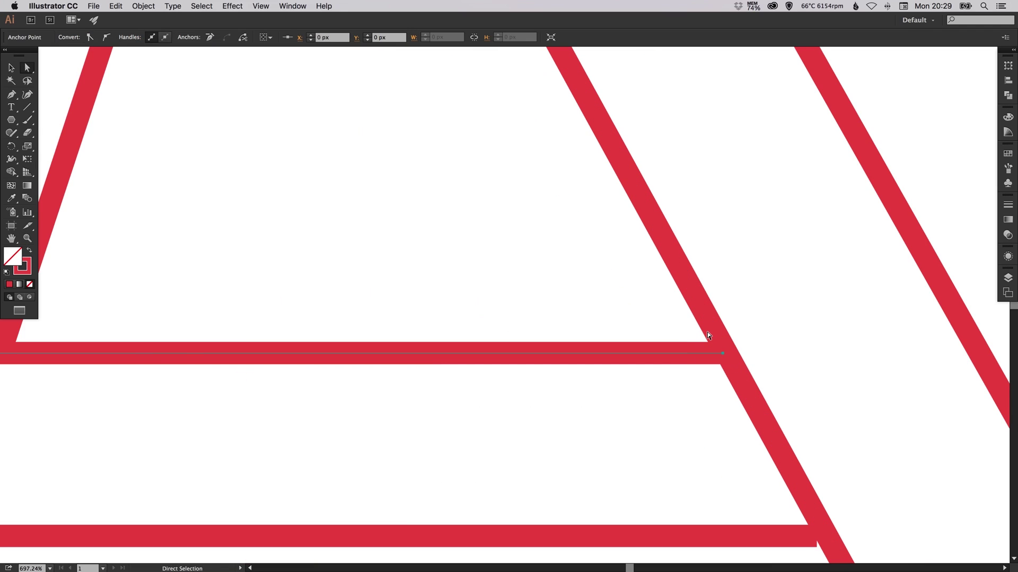
key("super+shift+a")
key("super+minus")
key("super+minus")
key("super+minus")
key("super+minus")
key("super+minus")
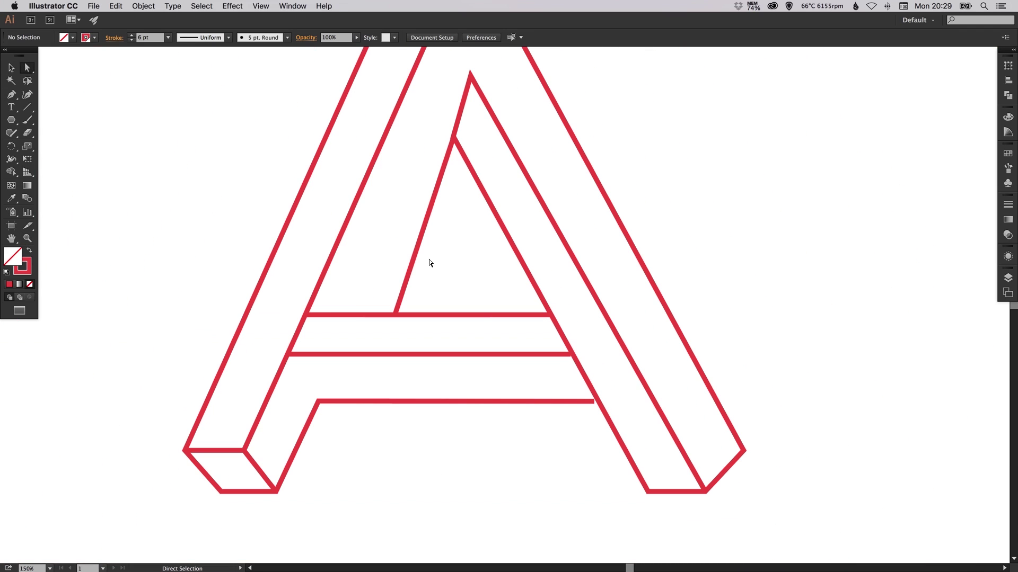
left_click_drag(420, 276, 430, 323)
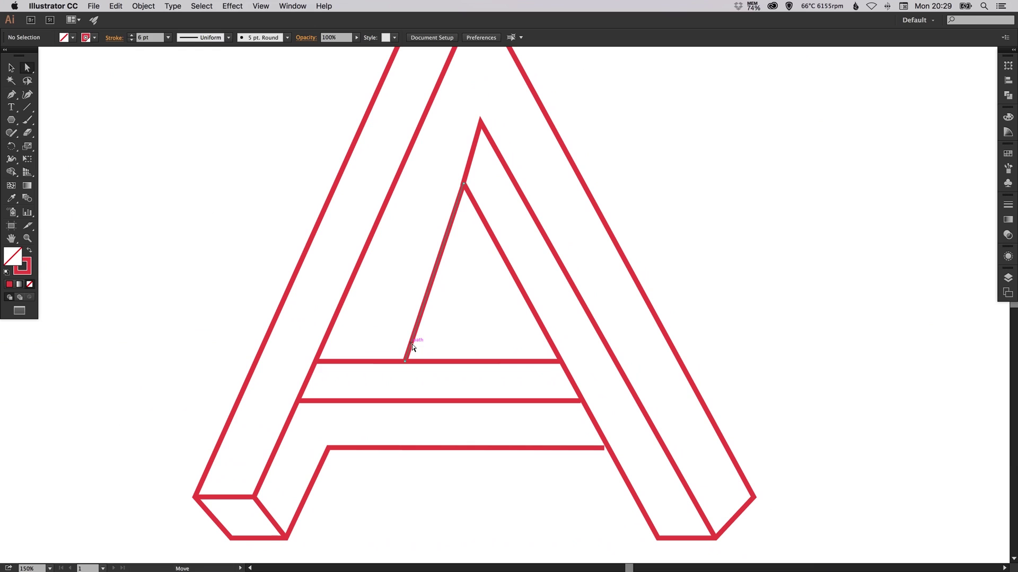
Step: Move the lower end of the inner triangle's left side left to X 1386.698 px
left_click(406, 361)
scroll(450, 312, "up", 2)
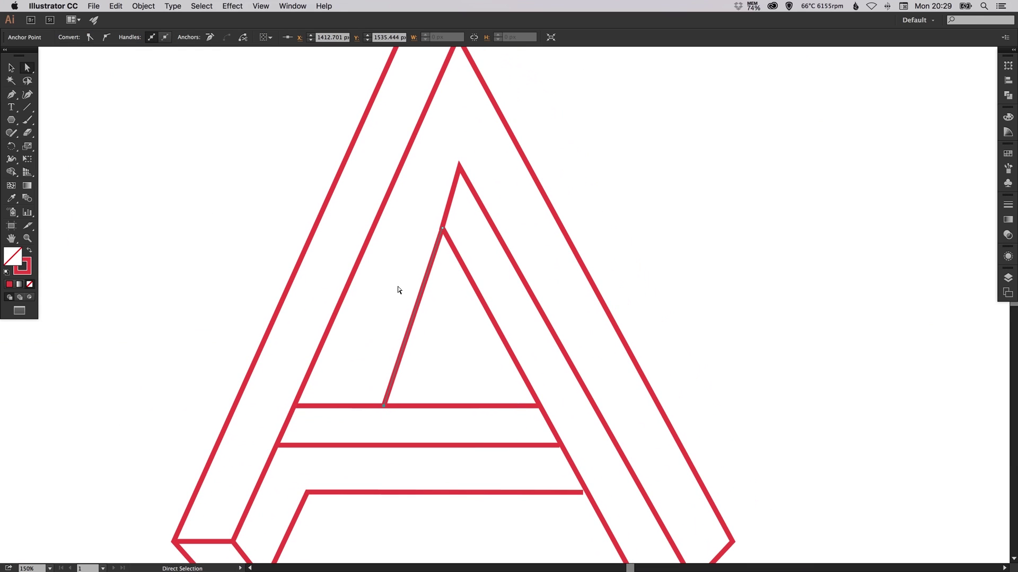
key("Left")
key("Left")
key("Left")
key("Left")
key("Left")
key("Left")
key("Left")
key("Left")
key("Left")
key("Left")
key("Left")
key("Left")
key("Left")
key("Left")
key("Left")
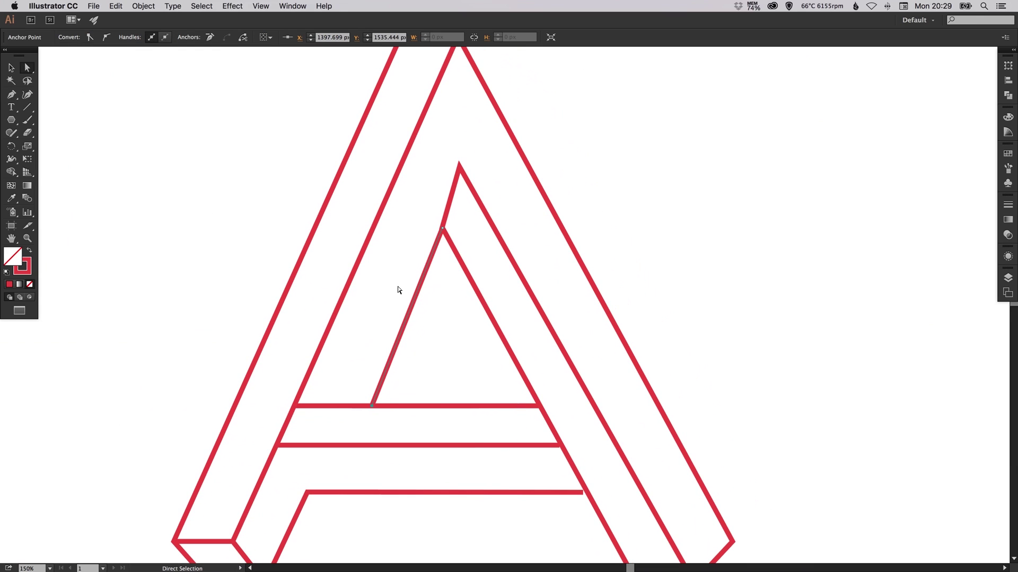
key("Left")
key("Left")
key("Left")
key("Left")
key("Left")
key("Left")
key("Left")
key("super+1")
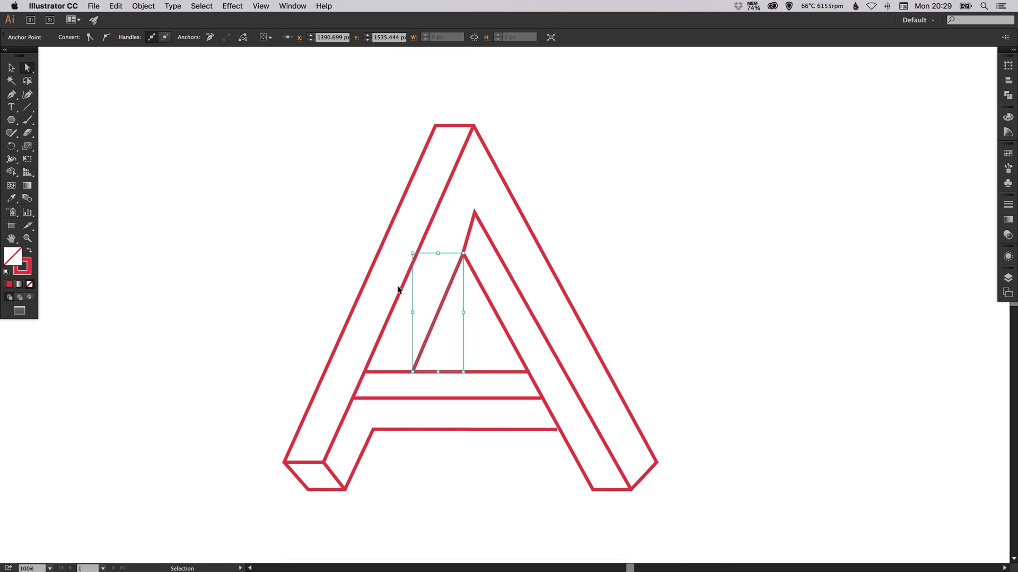
key("Left")
key("Left")
key("Left")
key("Left")
key("Left")
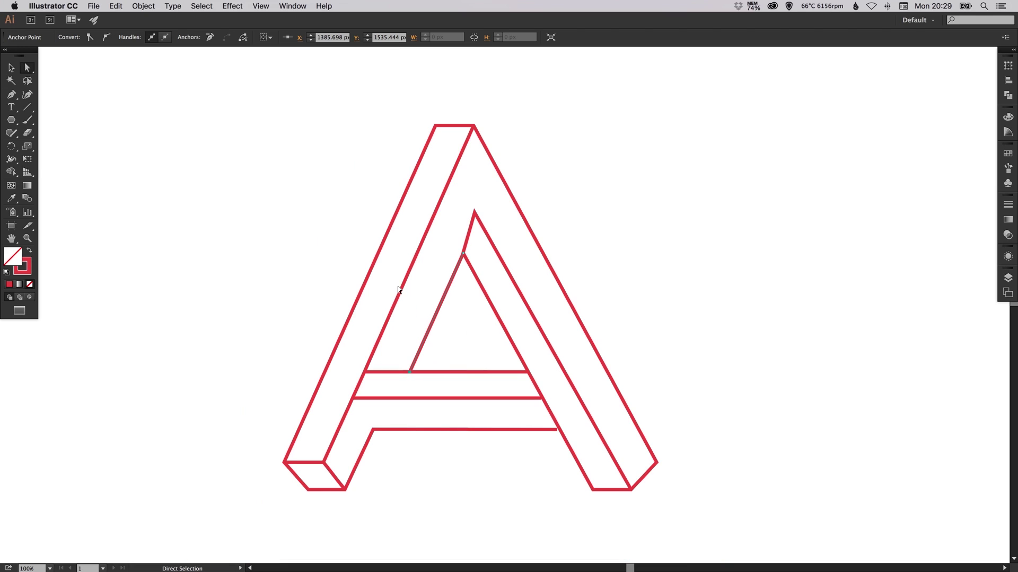
key("Right")
Step: Move the apex above the inner triangle down and slightly right, aligning its short side with the triangle's left side
left_click_drag(364, 135, 426, 267)
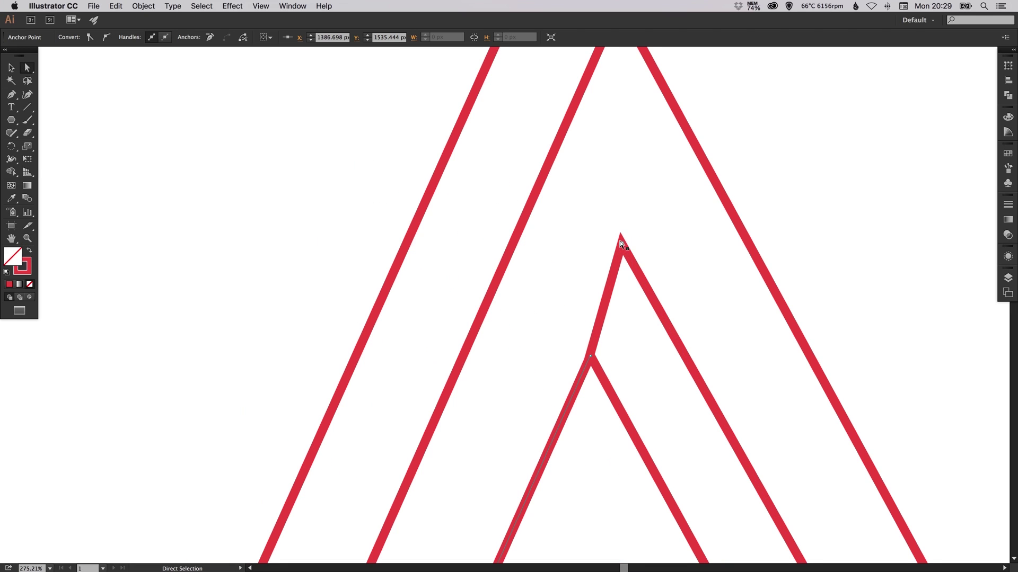
mouse_move(621, 243)
left_mouse_down()
mouse_move(623, 277)
mouse_move(630, 267)
left_mouse_up()
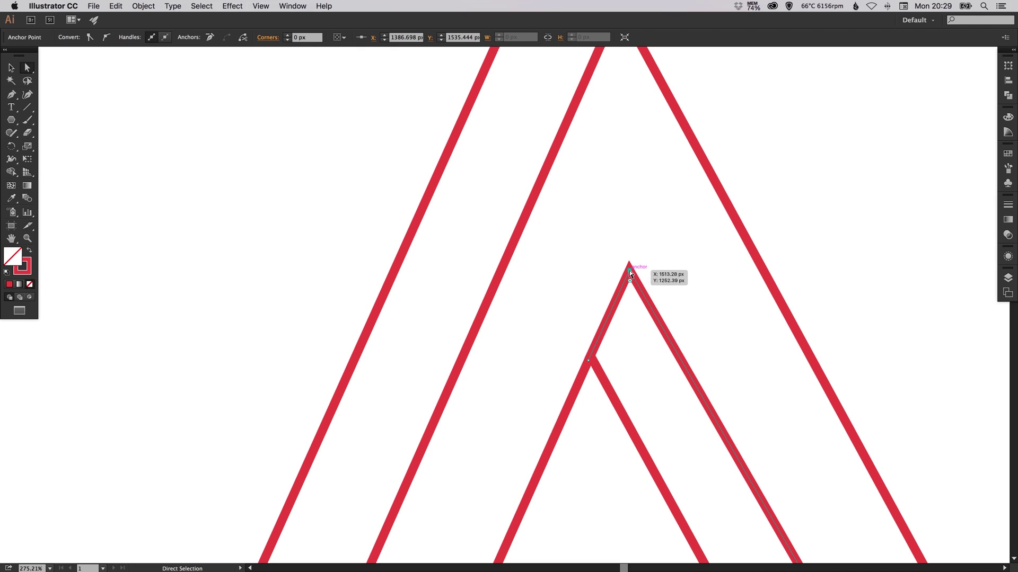
left_click(604, 219, "super")
key("super+minus")
key("super+minus")
key("super+minus")
key("super+minus")
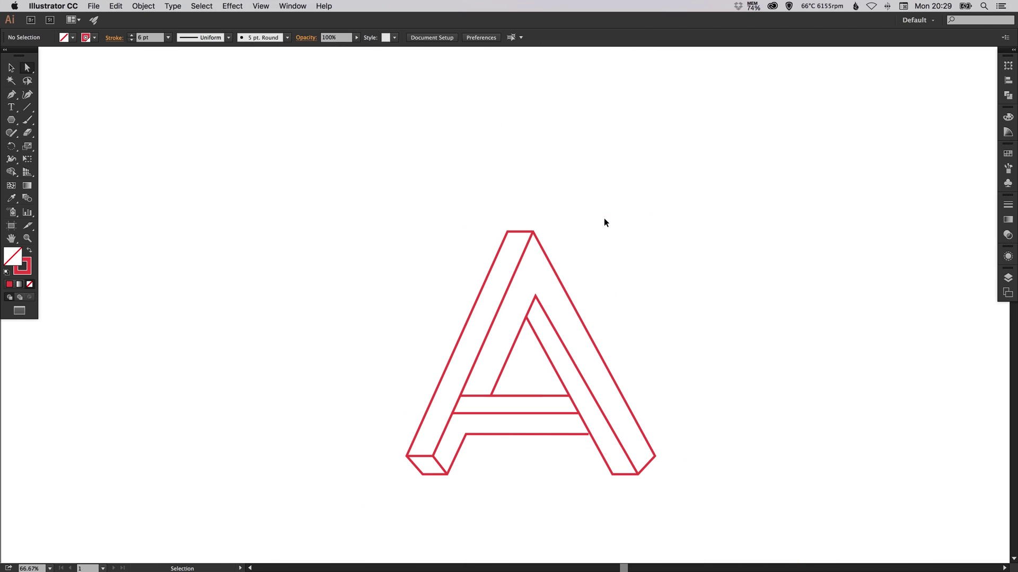
Step: Fine-tune the apex above the inner triangle to about X 1517 px, Y 1245 px
left_click_drag(597, 206, 567, 171)
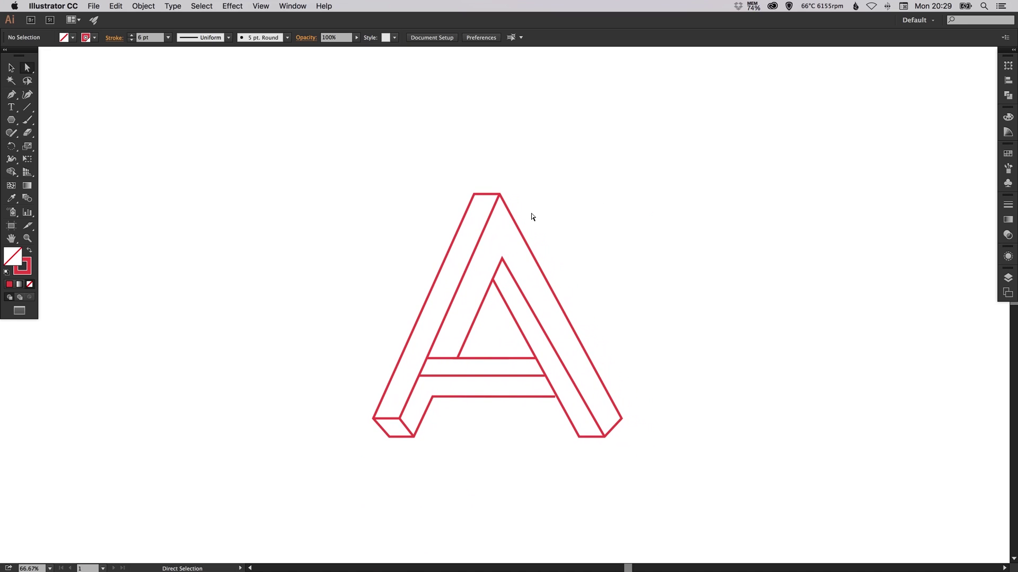
key("z")
left_click_drag(403, 188, 667, 460)
key("a")
left_click_drag(444, 179, 448, 175)
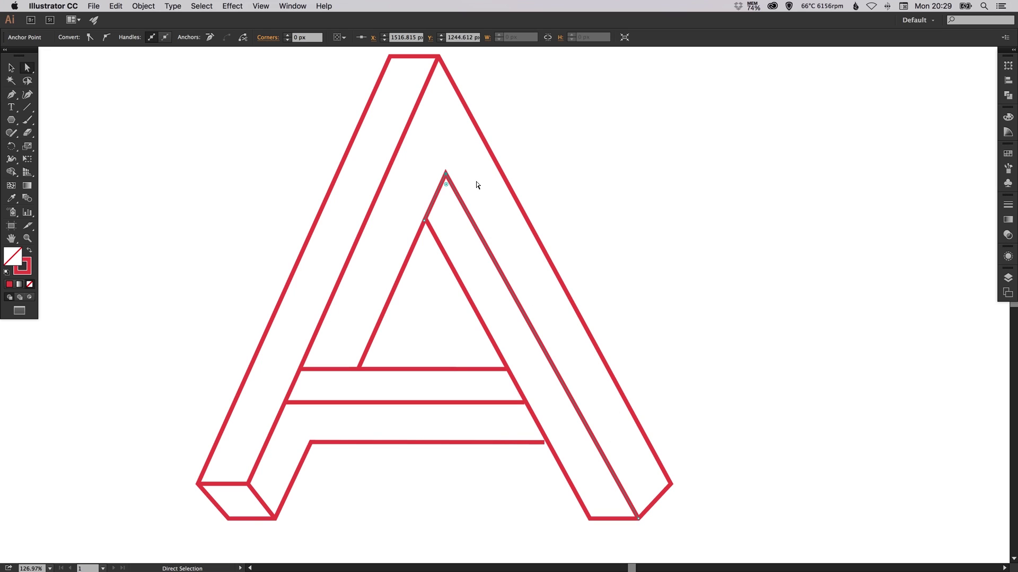
left_click(481, 196)
left_click_drag(472, 199, 485, 201)
Step: Extend the right end of the crossbar's lowest line until it meets the centerline of the right leg's inner edge
key("z")
left_click_drag(306, 331, 679, 497)
key("a")
left_click_drag(681, 386, 689, 386)
key("z")
left_click_drag(481, 194, 711, 351)
key("a")
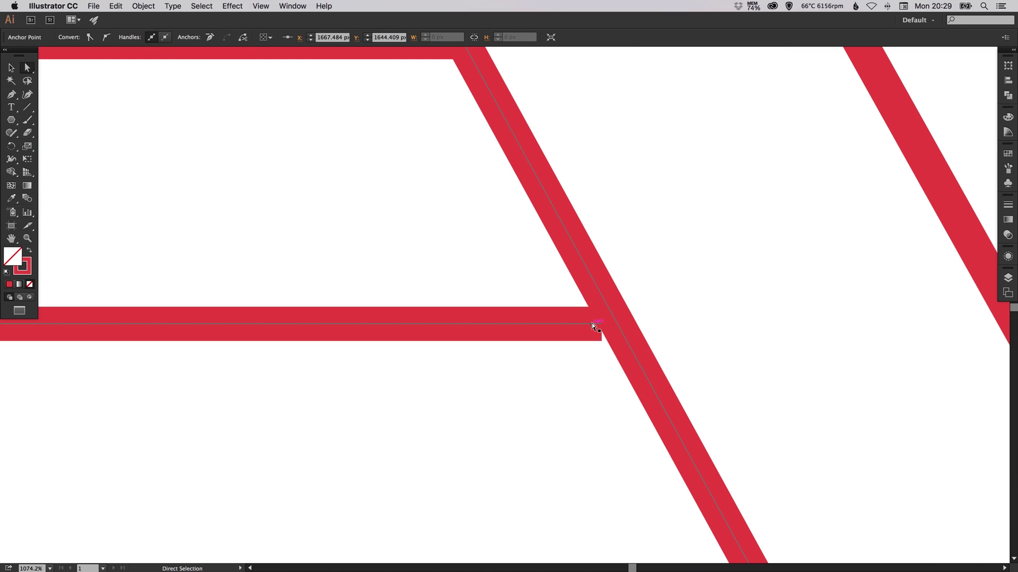
left_click_drag(605, 326, 618, 324)
left_click(632, 261)
key("v")
key("super+minus")
key("super+minus")
key("super+minus")
key("super+minus")
key("super+minus")
key("super+minus")
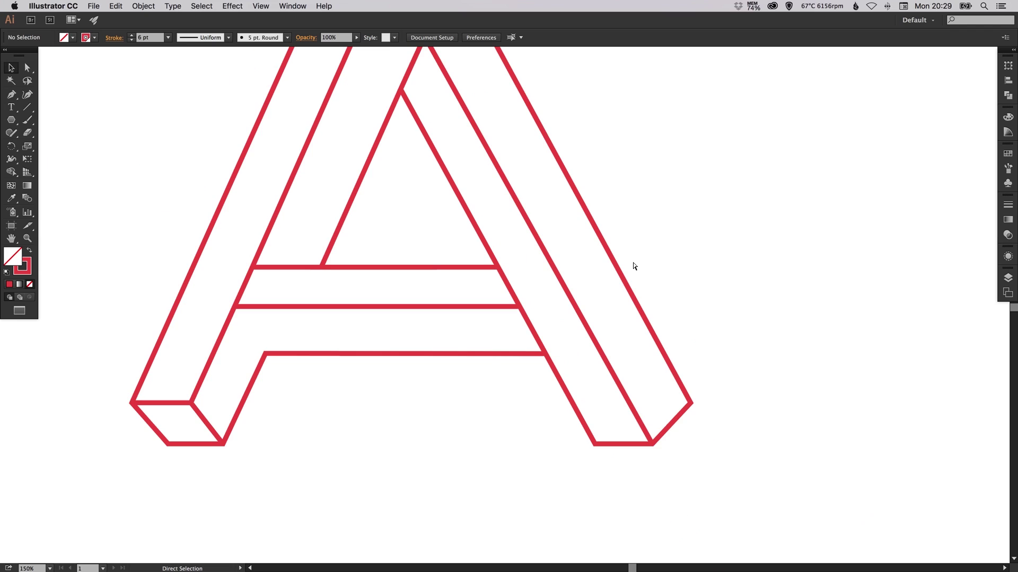
key("super+minus")
key("super+minus")
left_click_drag(572, 203, 603, 255)
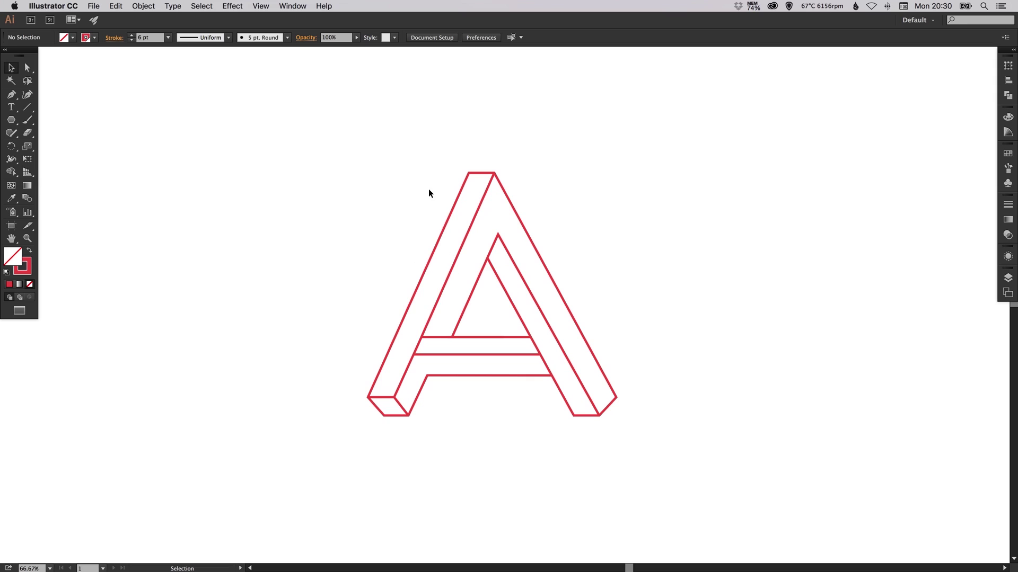
Step: Select all the lines of the A and raise their stroke weight to 14 pt
key("z")
left_click_drag(297, 146, 630, 393)
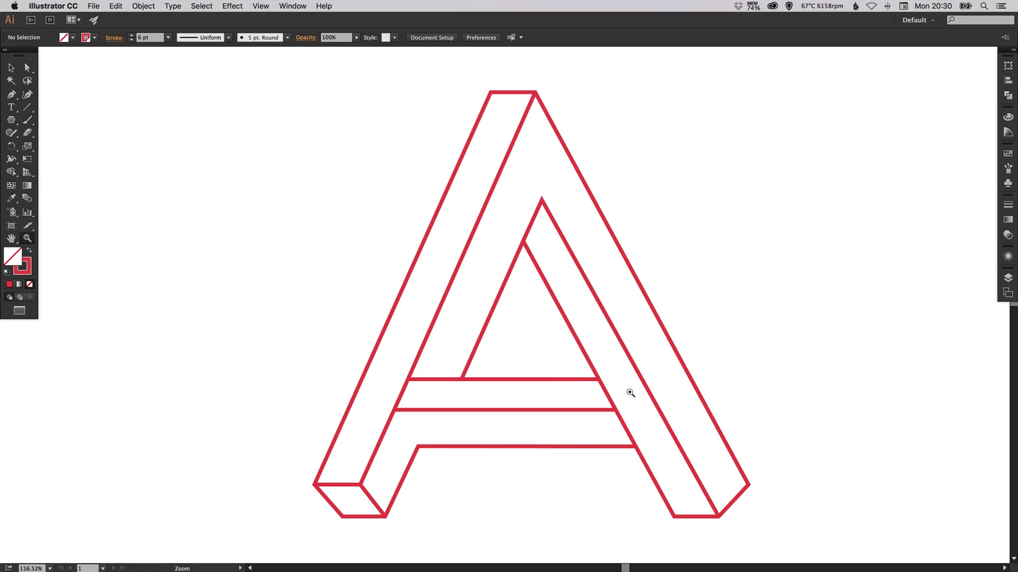
key("v")
left_click(421, 381)
left_click_drag(535, 336, 511, 333)
left_click(722, 219)
left_click_drag(277, 136, 686, 431)
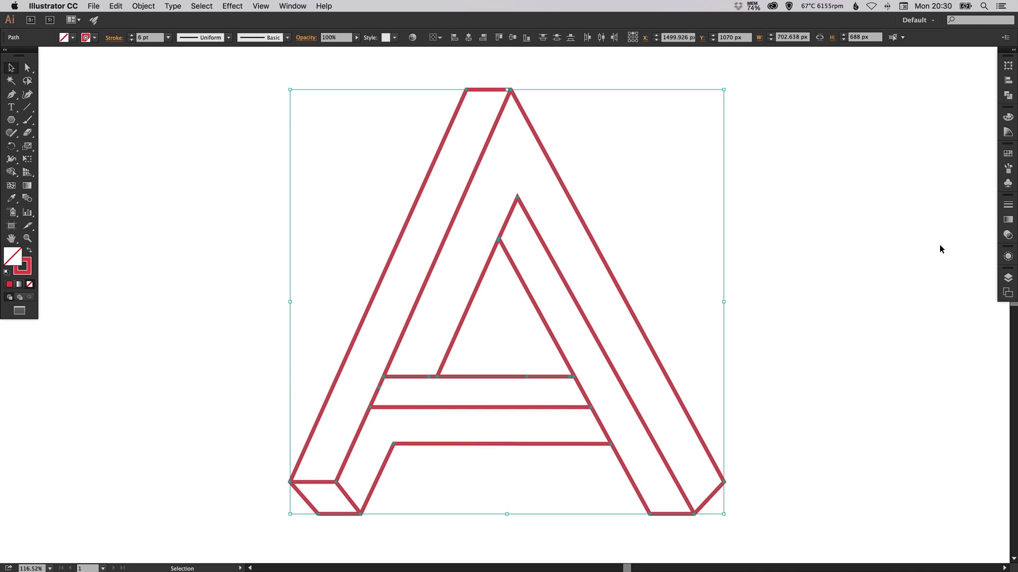
left_click(1008, 205)
left_click(913, 209)
left_click(913, 210)
left_click(912, 209)
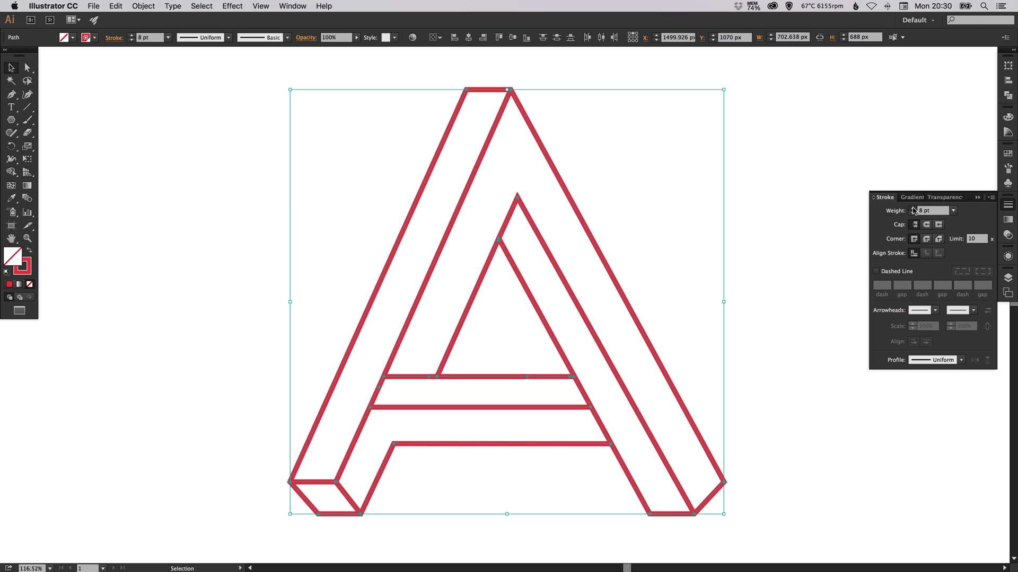
left_click(912, 209)
left_click(912, 209)
left_click(913, 209)
left_click(913, 209)
left_click(913, 209)
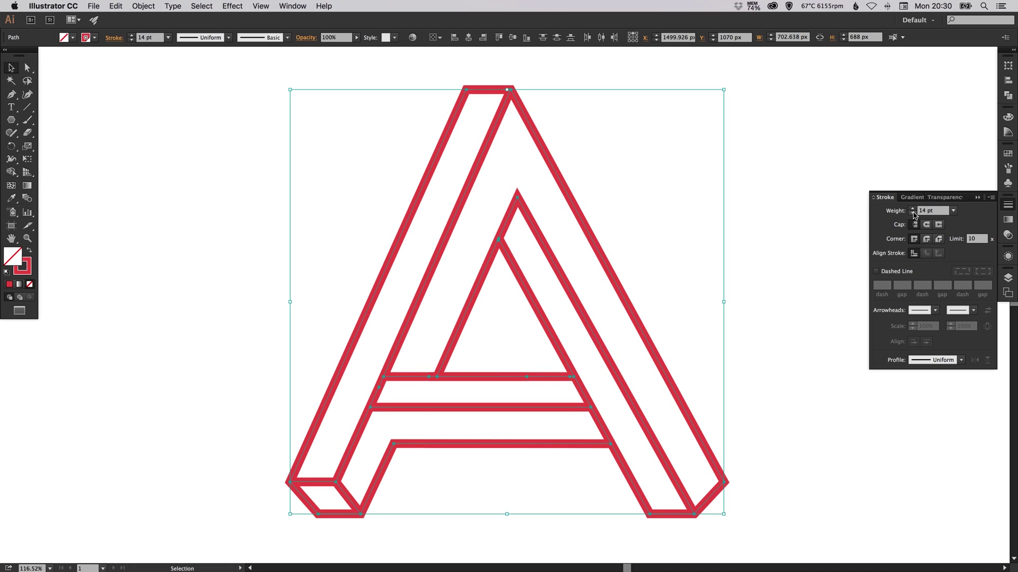
Step: Reduce the stroke weight of the A's lines to 9 pt and deselect them
left_click(912, 213)
left_click(912, 213)
left_click(912, 213)
left_click(912, 213)
left_click(912, 213)
left_click(783, 318)
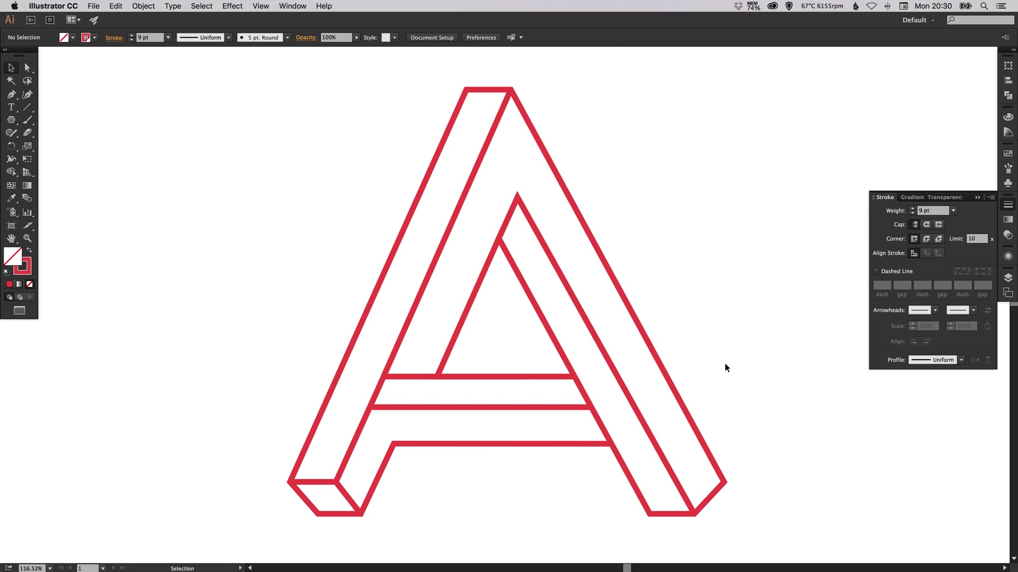
Step: Try a 25 pt stroke weight on all the lines of the A
left_click(393, 448)
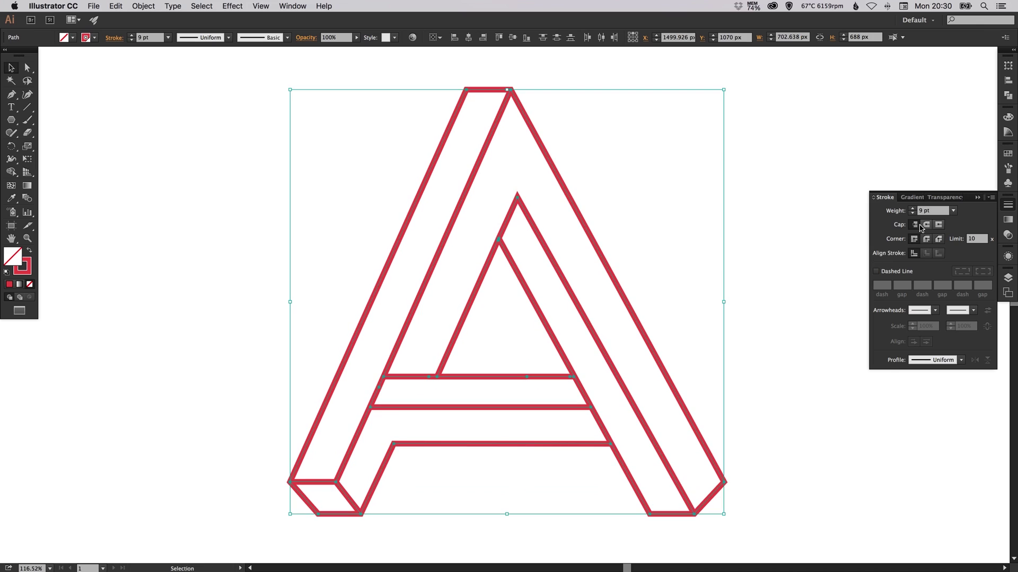
left_click(911, 209)
key("super+shift+a")
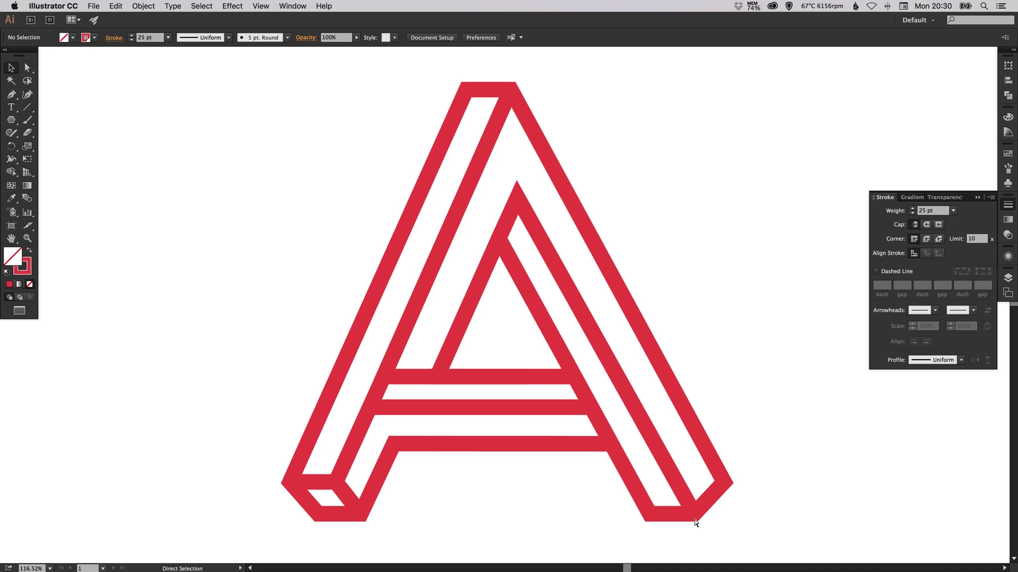
Step: Undo the stroke weight increases on the A's lines back to 14 pt
key("super+z")
key("super+z")
key("super+z")
key("super+z")
key("super+z")
key("super+z")
key("super+z")
key("super+z")
key("super+z")
key("super+z")
key("super+z")
key("super+z")
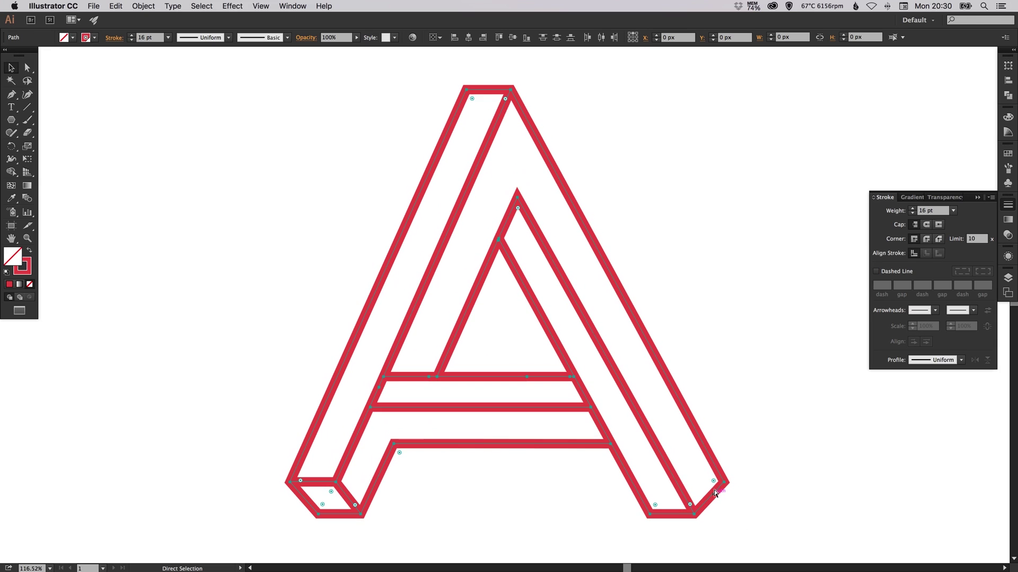
Step: Give all the A's lines a round corner join and compare the right foot's corners with and without it
left_click(927, 242)
left_click(802, 366)
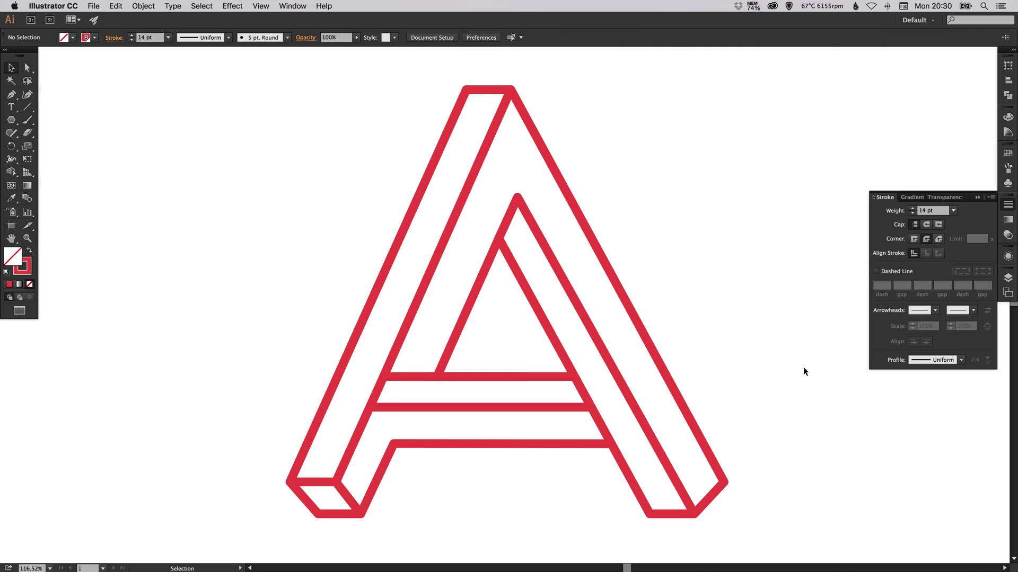
left_click(735, 476)
key("z")
left_click_drag(523, 417, 805, 534)
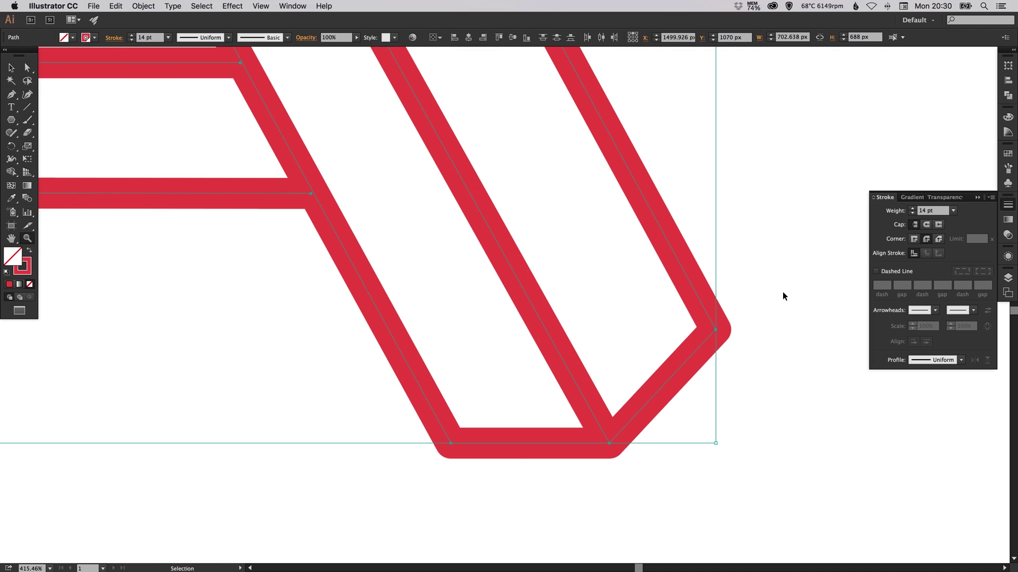
key("super+z")
key("super+shift+z")
key("super+shift+a")
key("v")
key("super+1")
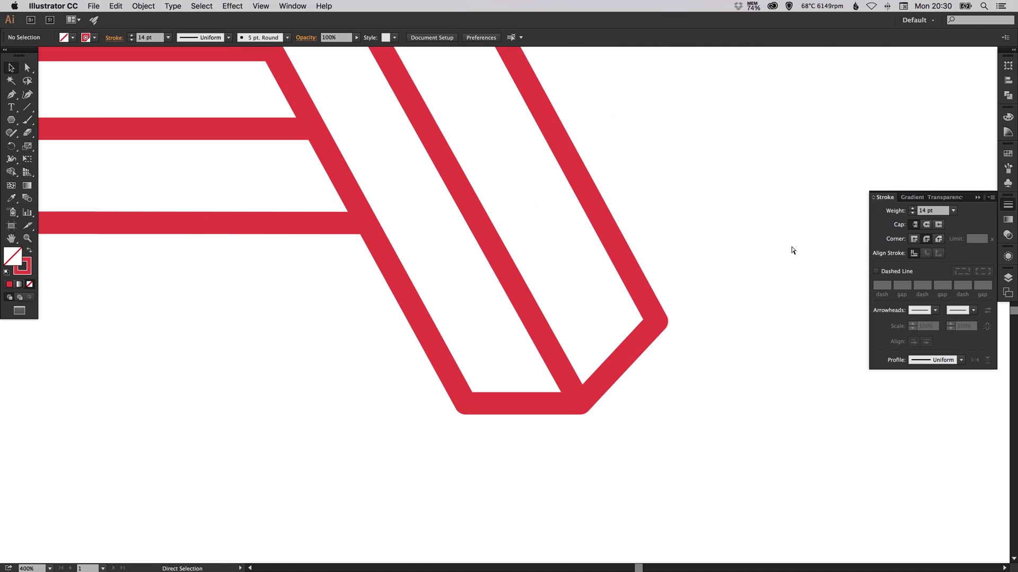
Step: Select all the lines of the A and set their stroke weight to 12 pt
key("space")
left_click_drag(487, 222, 605, 351)
left_click_drag(229, 66, 688, 487)
key("super+a")
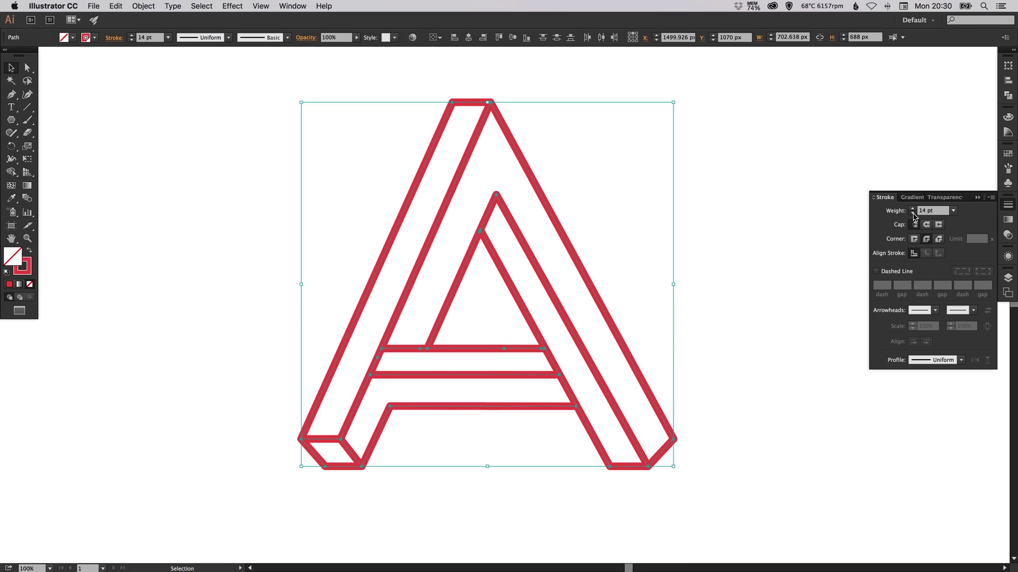
left_click(912, 213)
left_click(912, 213)
left_click(1009, 203)
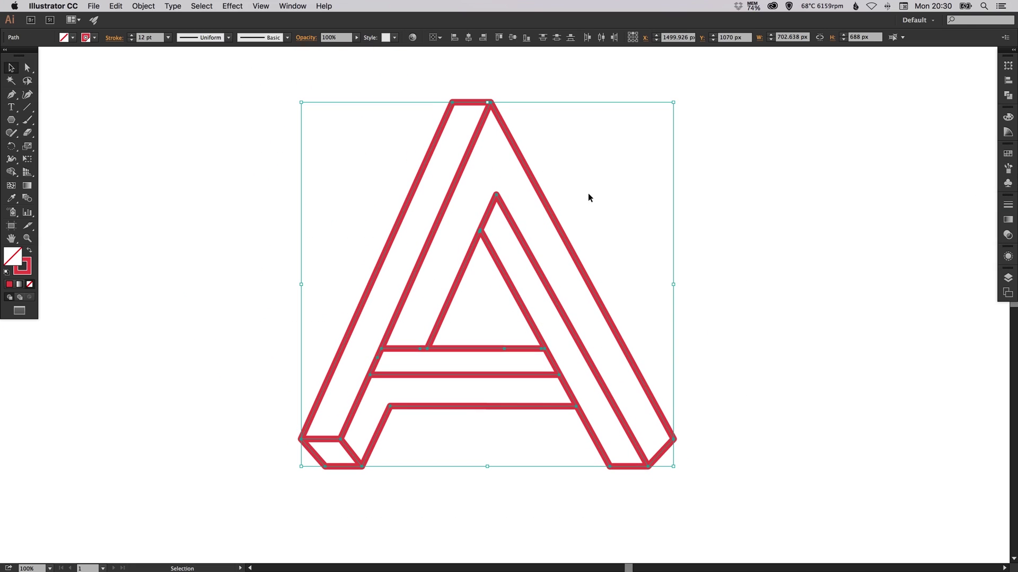
Step: Expand the fill and stroke of all the A's lines into filled shapes and deselect them
left_click_drag(452, 136, 443, 121)
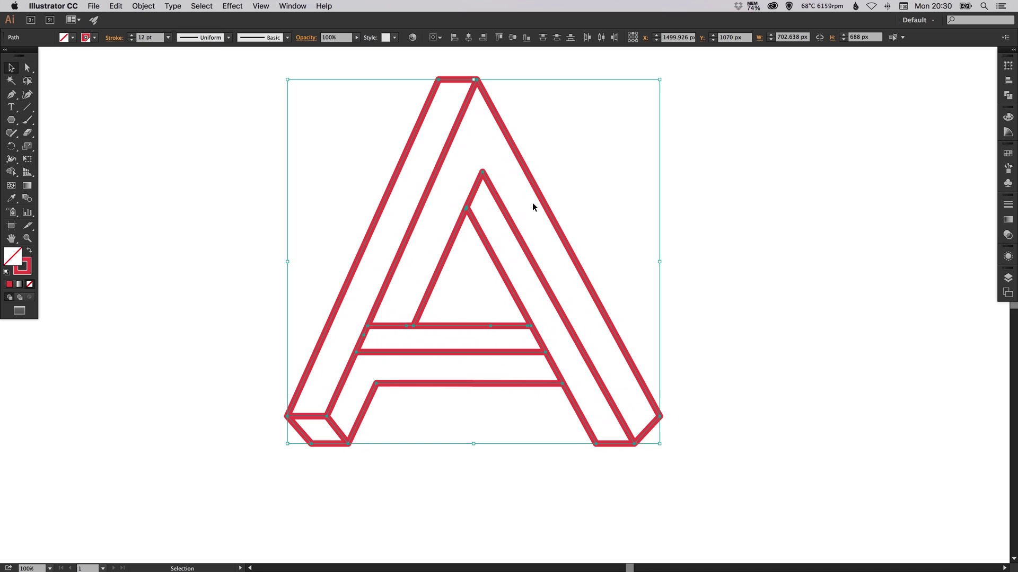
left_click_drag(504, 213, 505, 233)
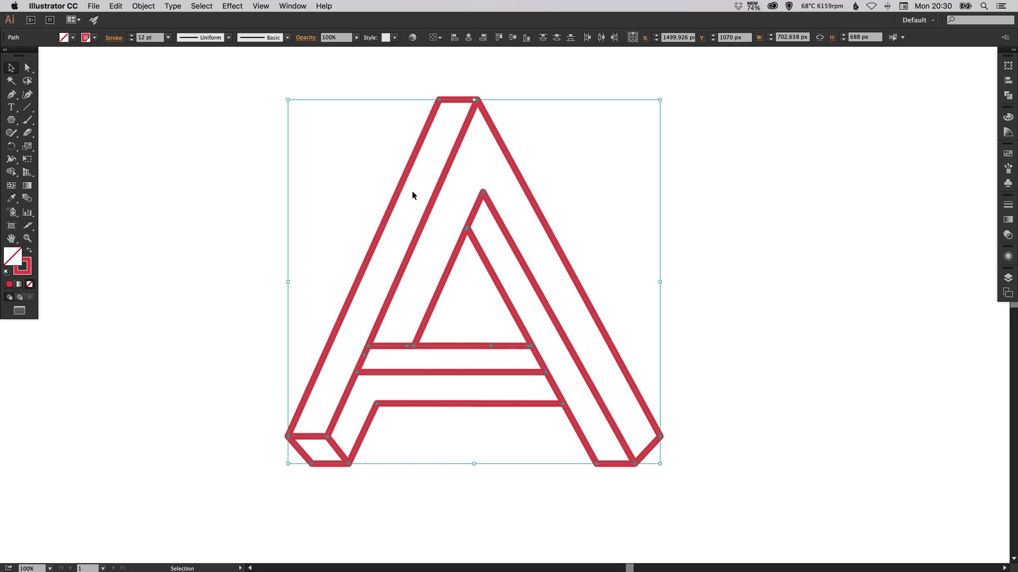
left_click(149, 6)
left_click(159, 111)
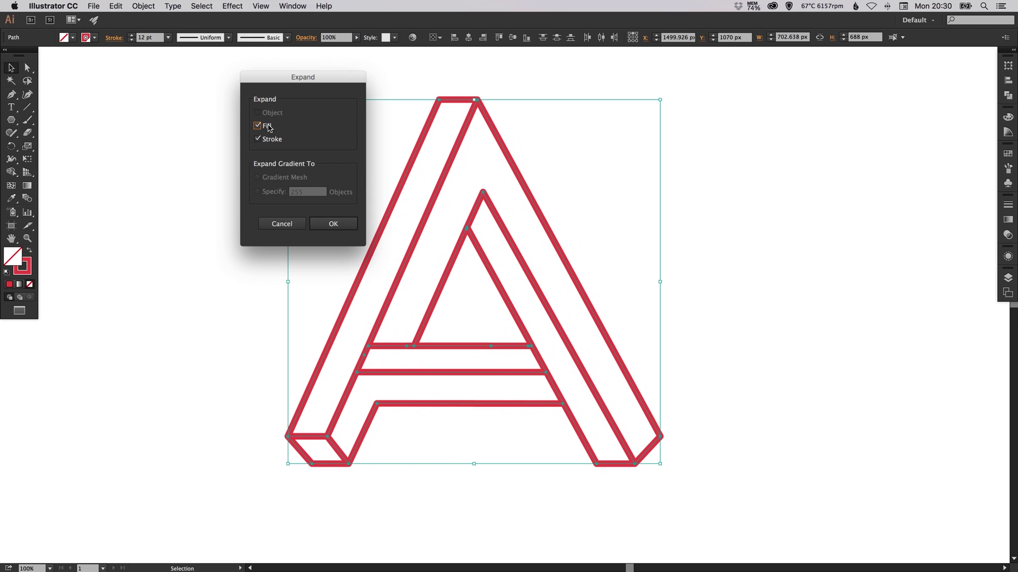
left_click(335, 224)
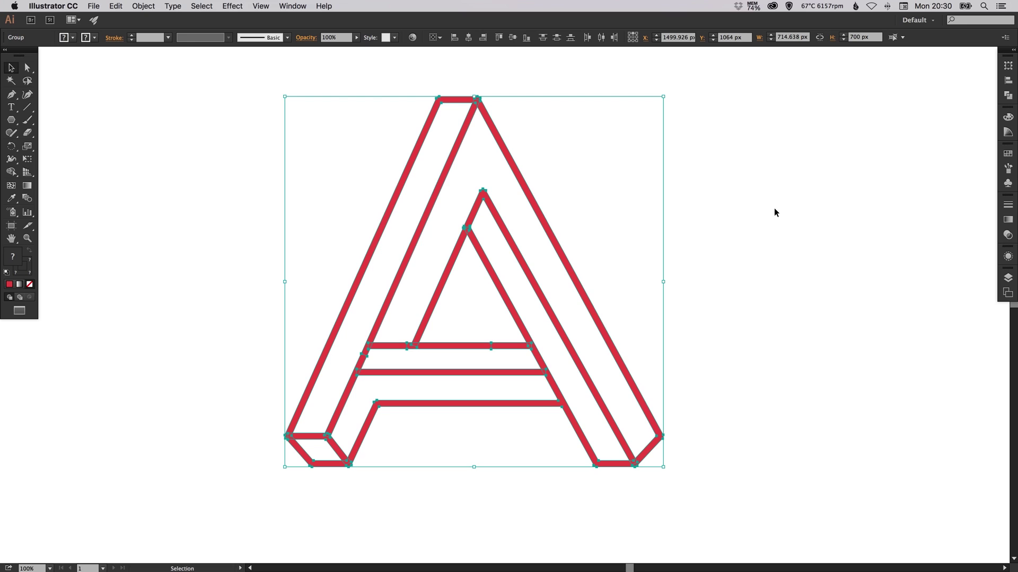
left_click(760, 211)
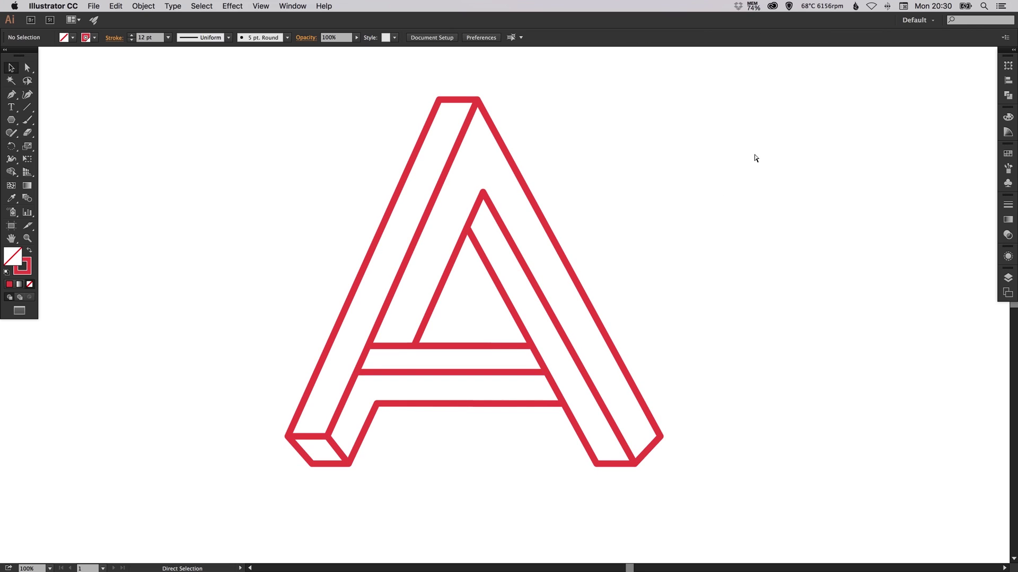
Step: Switch to Outline view and examine the expanded shapes around the crossbar and left foot
key("super+y")
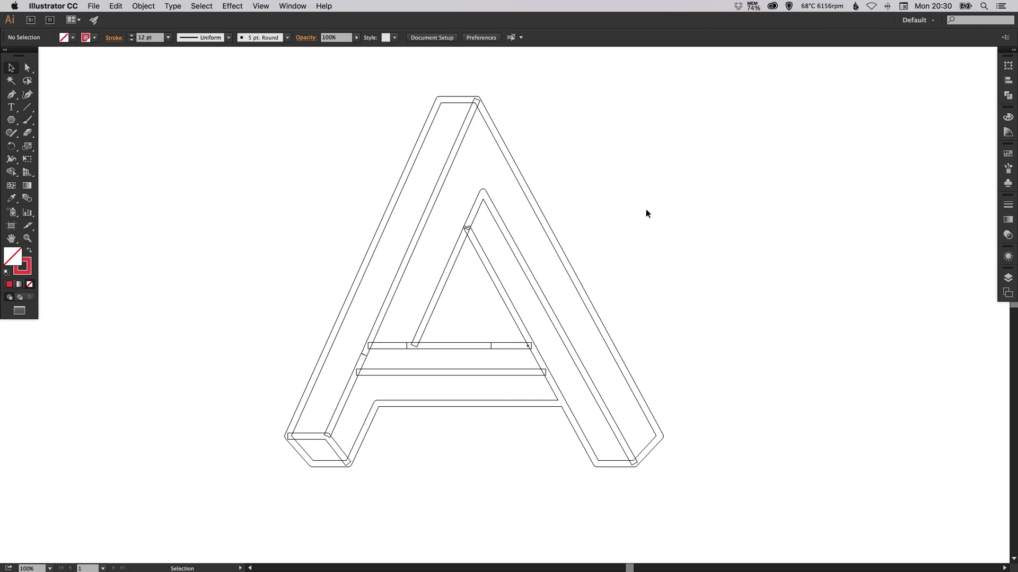
key("super+space")
left_click_drag(245, 232, 566, 459)
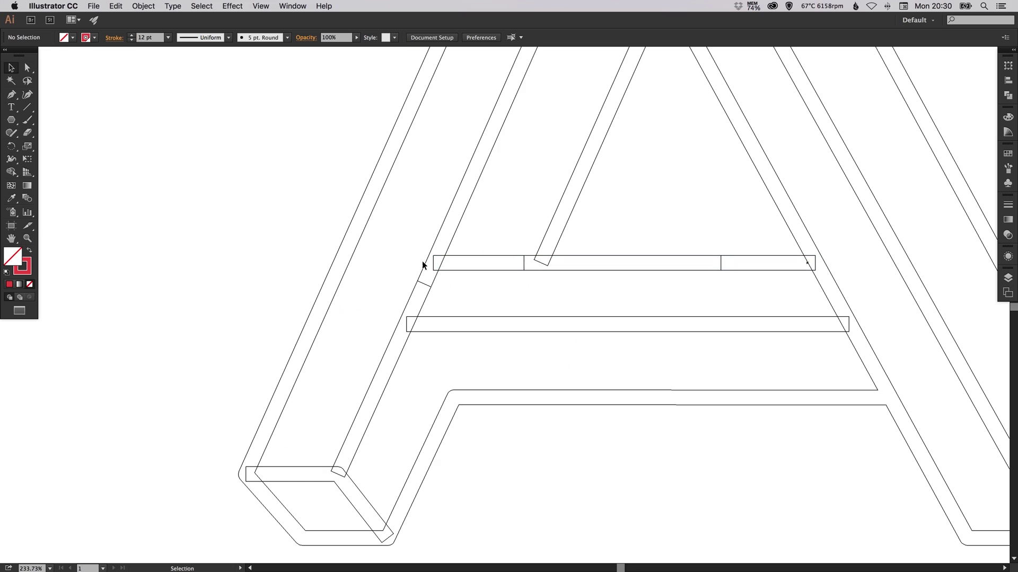
key("super+minus")
key("super+minus")
key("super+minus")
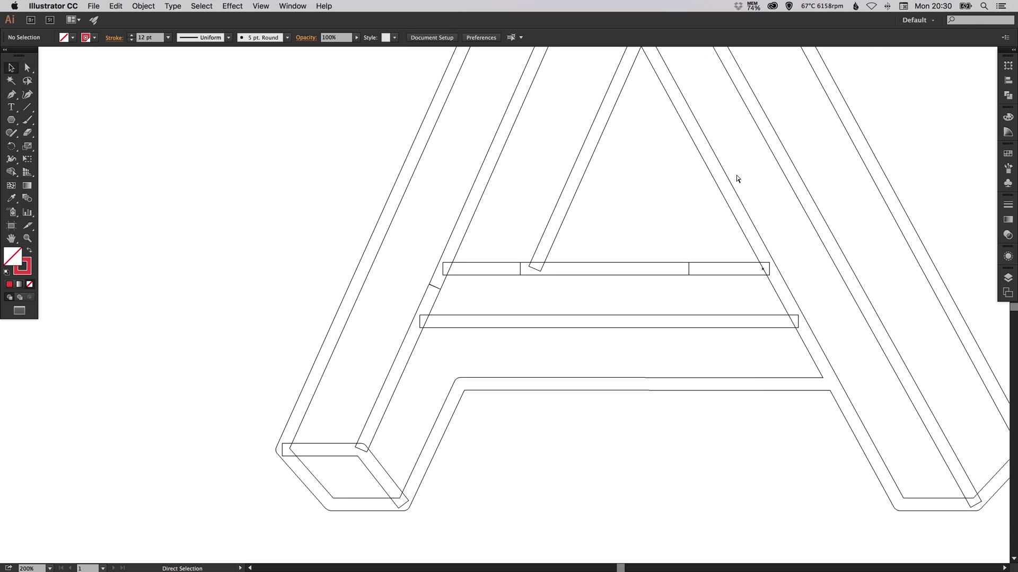
left_click_drag(717, 237, 691, 261)
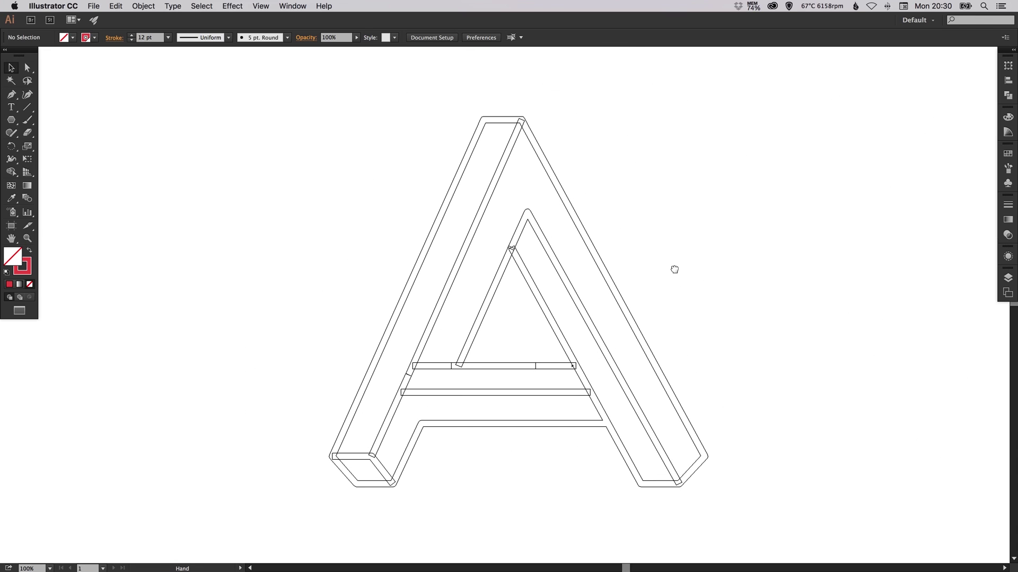
Step: Unite all the expanded shapes of the A into a single shape with the Pathfinder and deselect it
left_click_drag(255, 87, 736, 506)
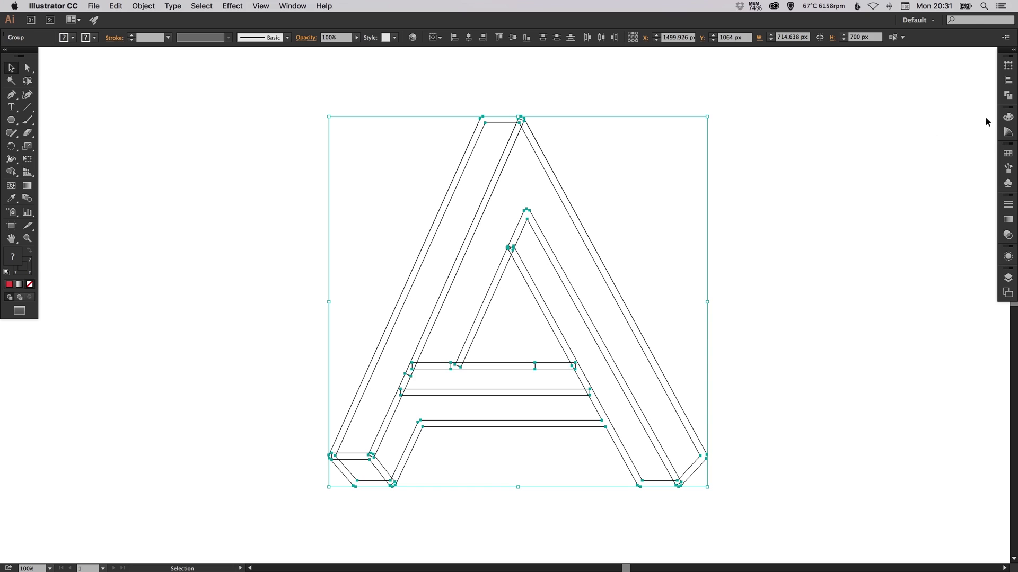
left_click(1008, 95)
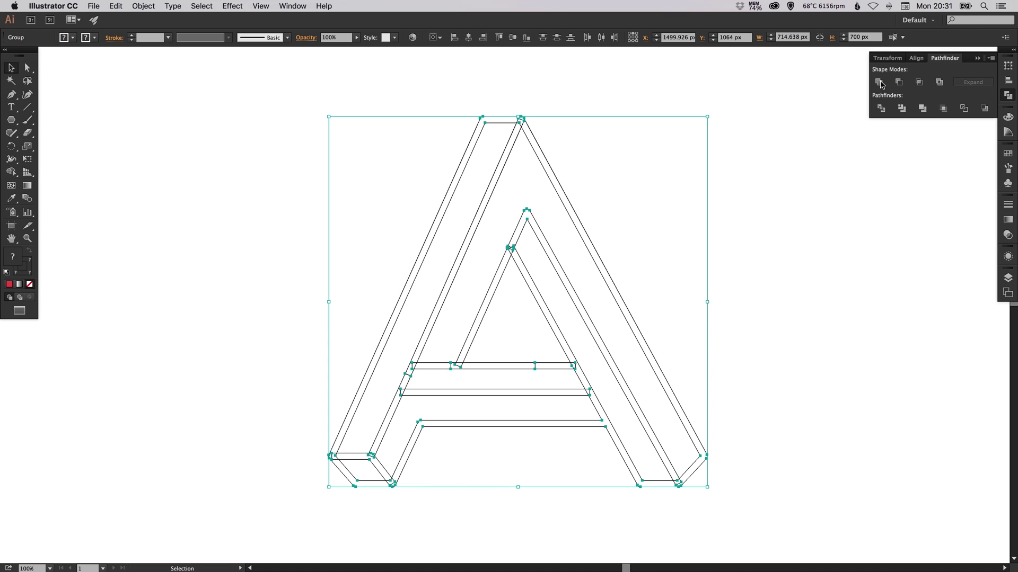
left_click(1003, 97)
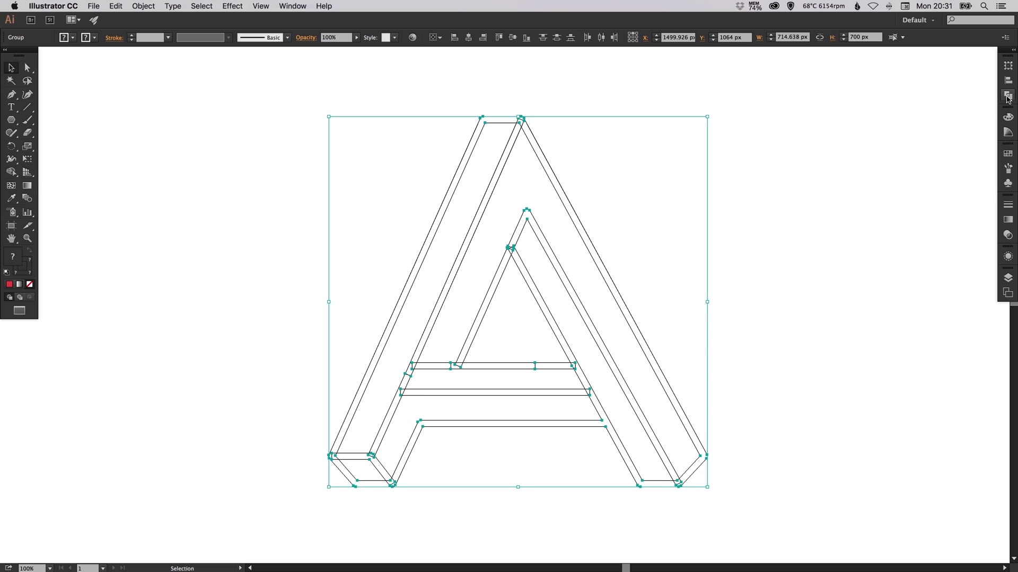
left_click(1007, 98)
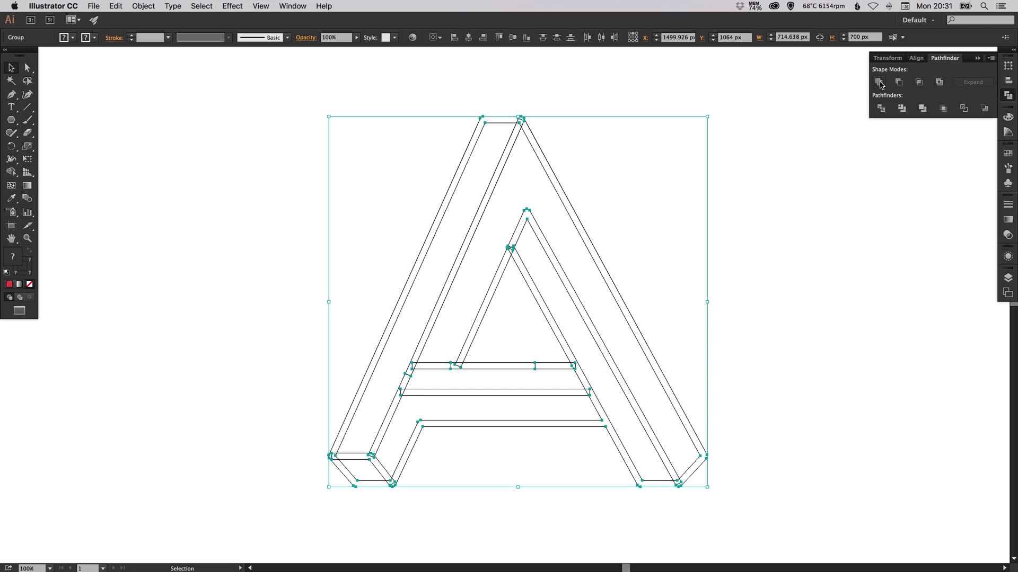
left_click(878, 83)
left_click(795, 224)
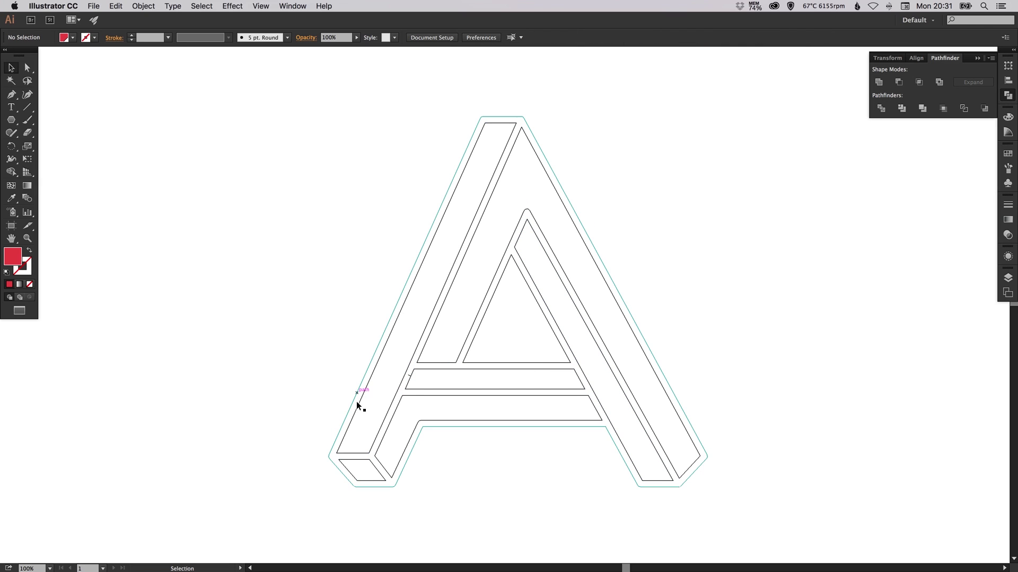
Step: Delete the stray anchor point protruding from the crossbar's left end, where it meets the left leg
key("z")
left_click_drag(297, 276, 643, 466)
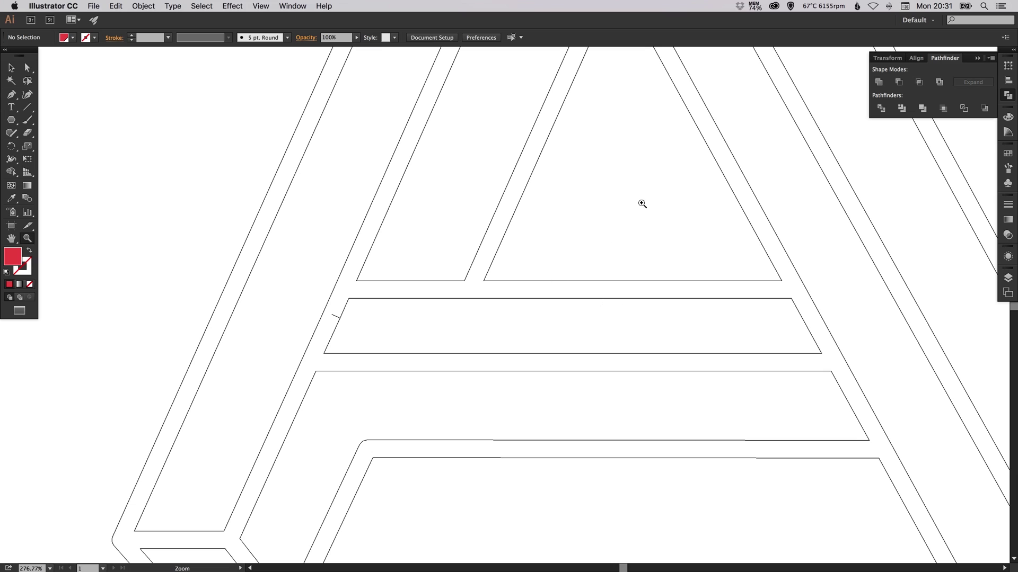
key("a")
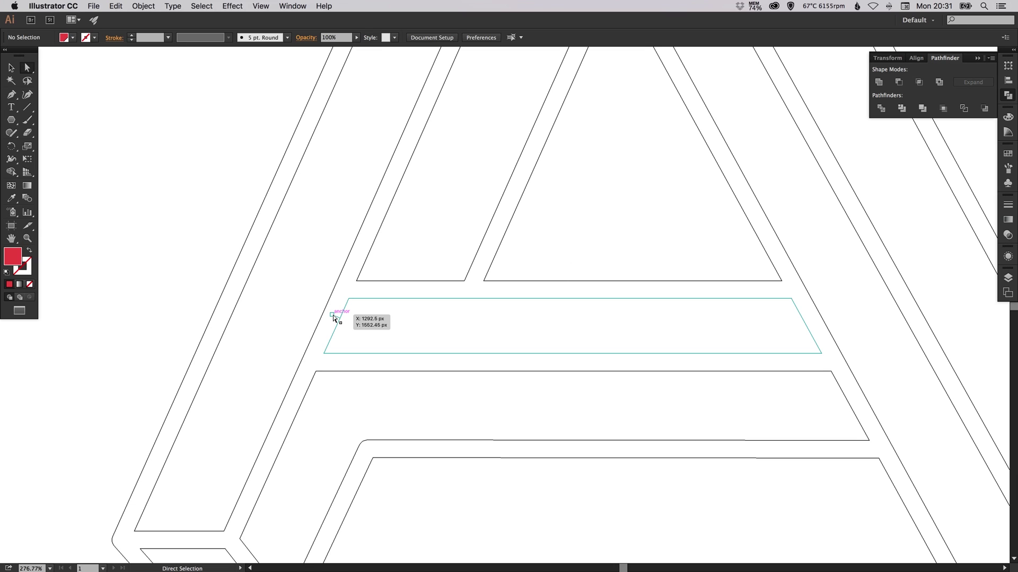
left_click(333, 315)
key("Delete")
key("super+shift+a")
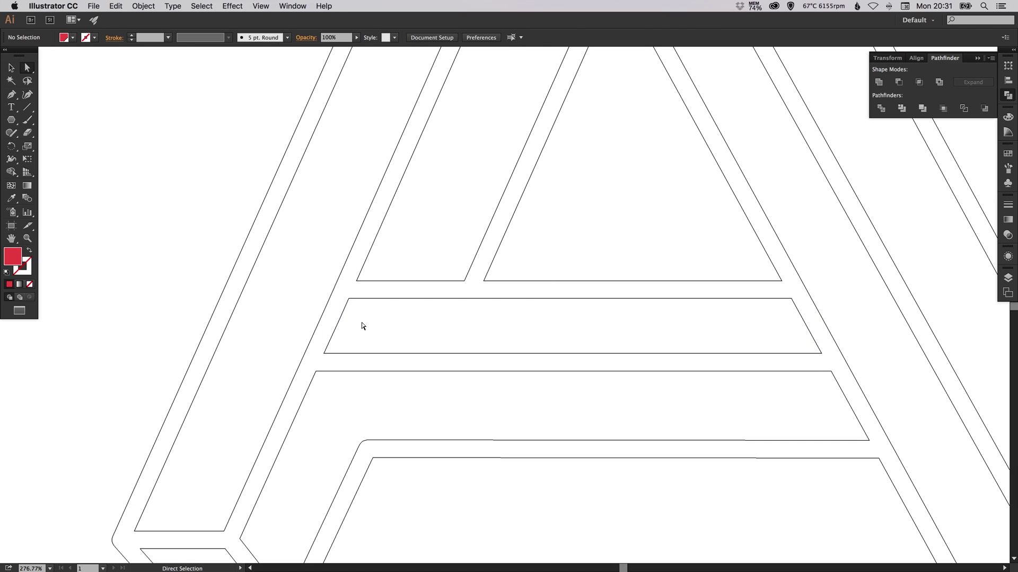
Step: Return the united A from Outline view to Preview
key("super+minus")
key("super+minus")
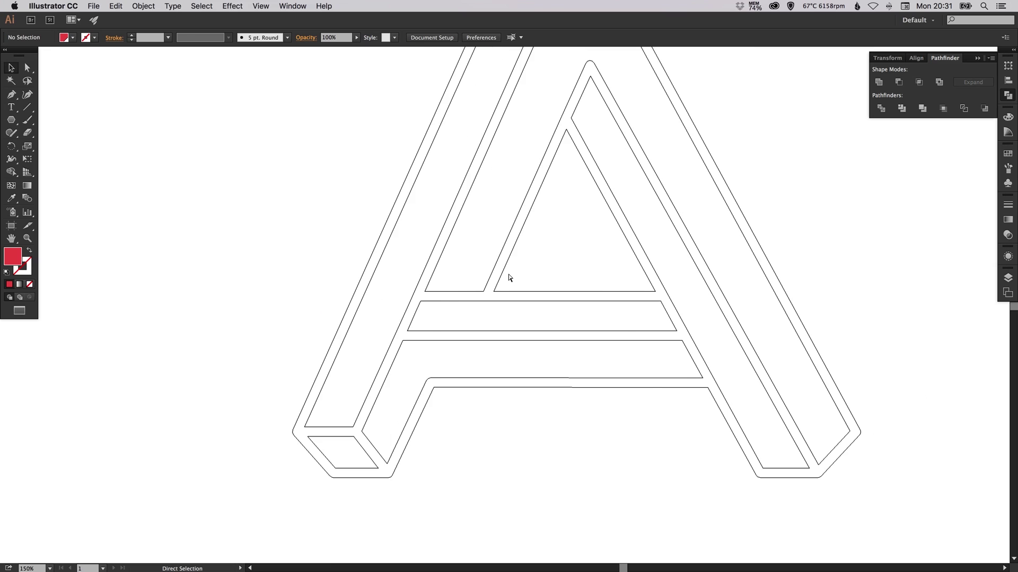
key("super+minus")
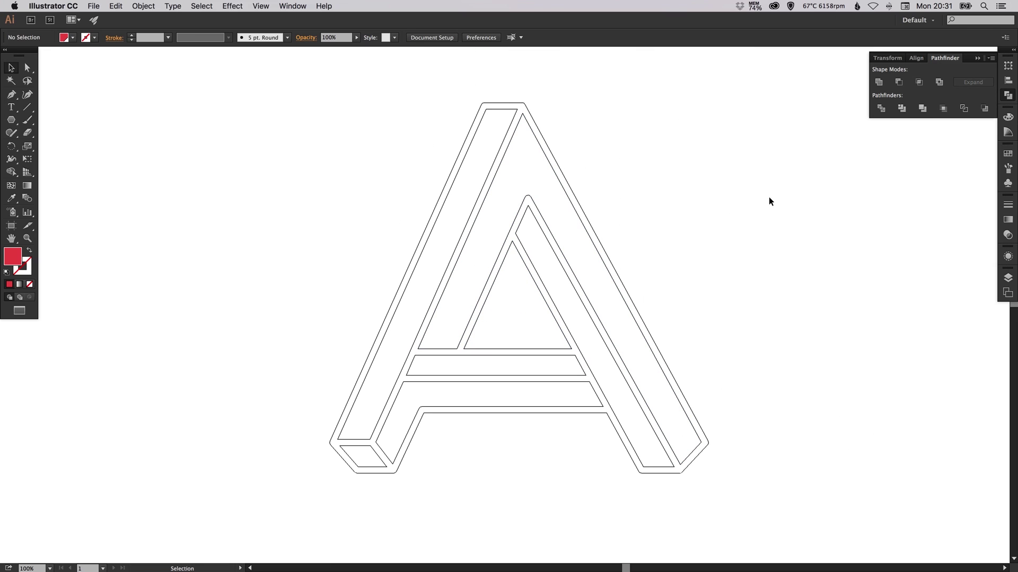
left_click(1007, 96)
key("super+y")
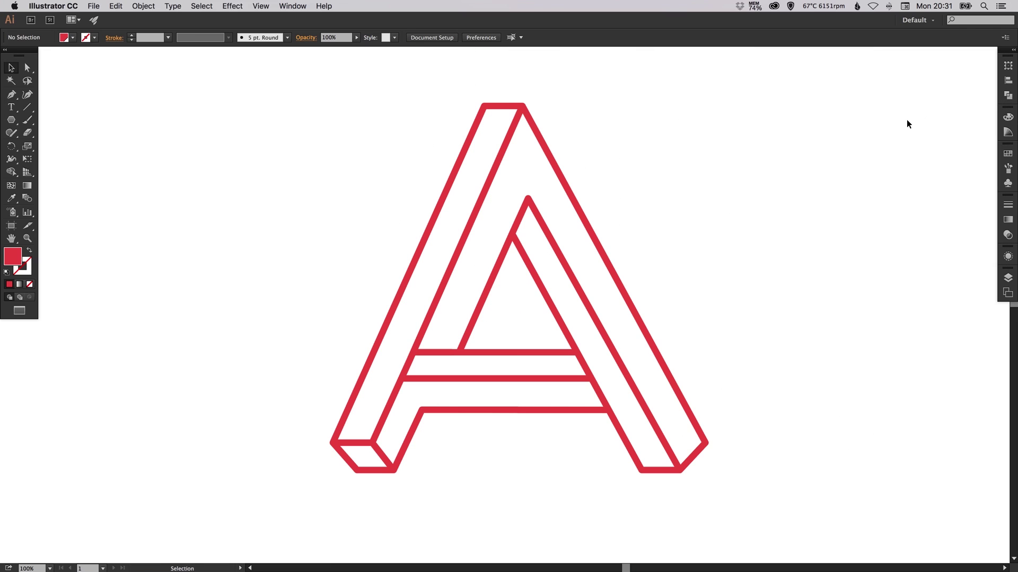
Step: Draw a rectangle about 43 by 32 px beside the right leg, between the two lowest horizontal bars
key("space")
left_click_drag(666, 196, 652, 207)
key("super+space")
left_click_drag(279, 188, 680, 494)
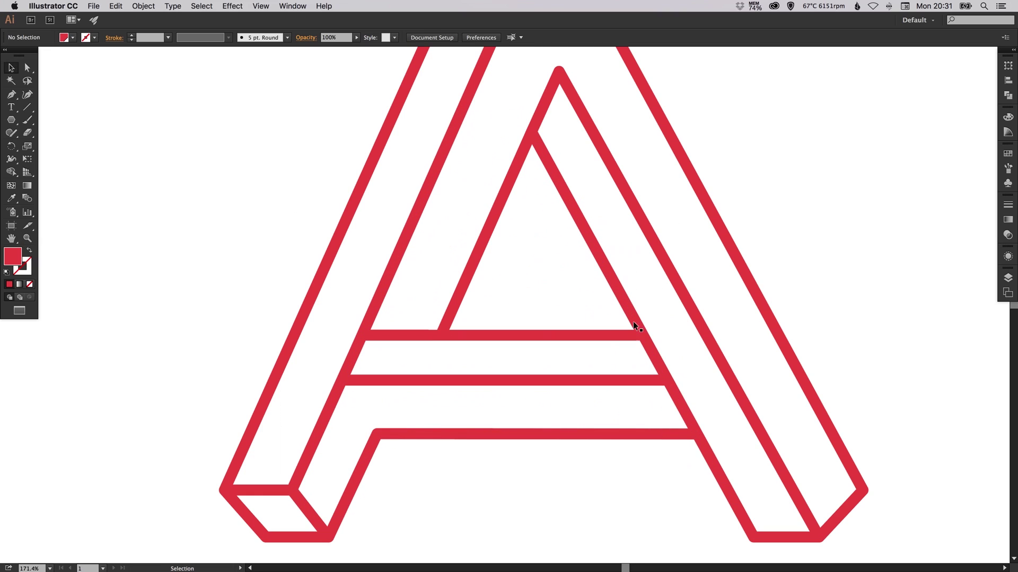
key("space")
left_click_drag(648, 360, 642, 353)
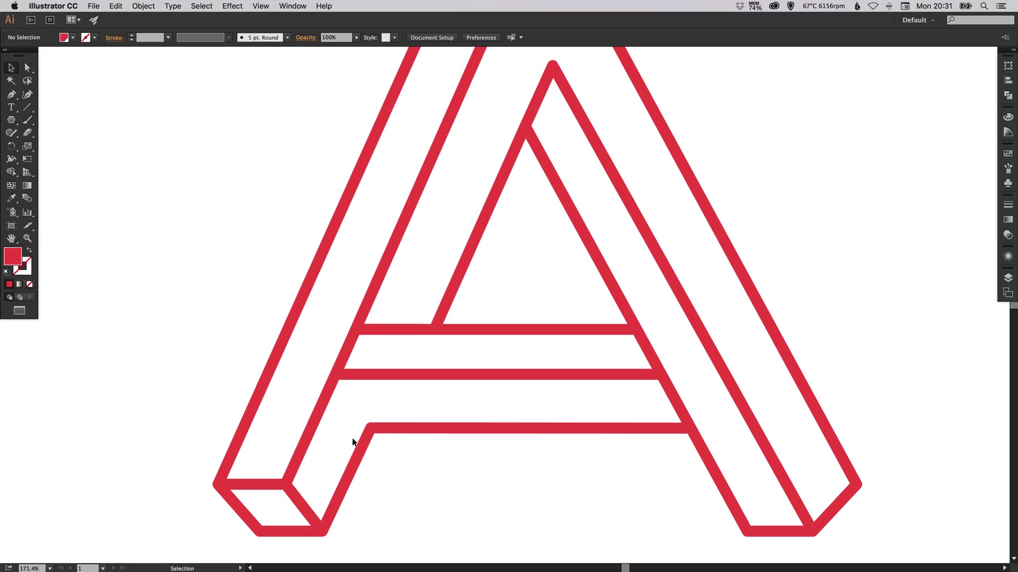
key("super+space")
left_click_drag(577, 319, 745, 465)
left_click_drag(11, 120, 51, 119)
left_click_drag(371, 293, 510, 396)
key("v")
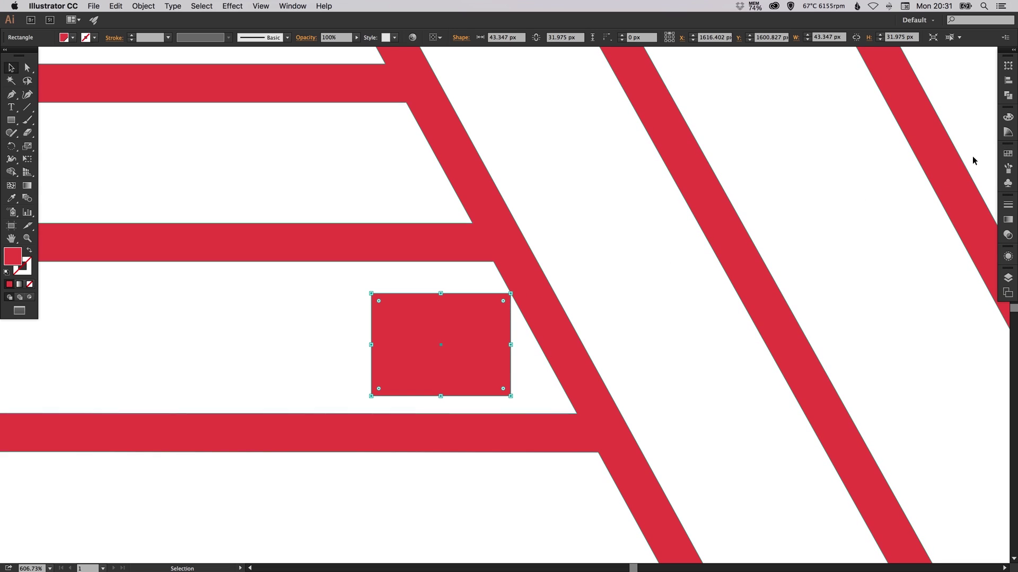
Step: Fill the new rectangle beside the right leg with white and deselect it
left_click(1008, 153)
left_click(891, 176)
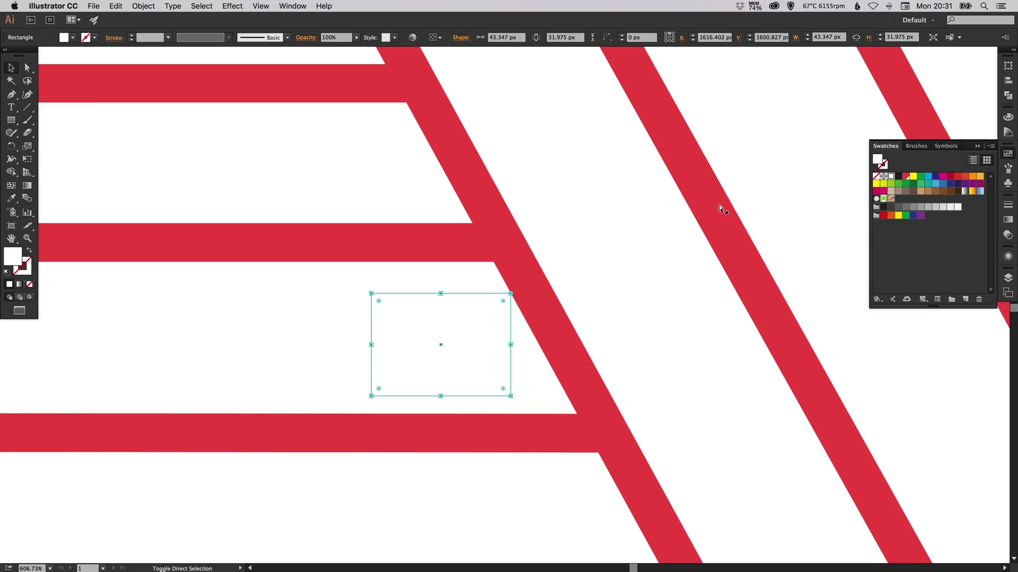
key("super+shift+a")
Step: Move and stretch the white rectangle to about 82 by 47 px, covering the leg line between the two lowest horizontal bars
left_click_drag(481, 341, 636, 305)
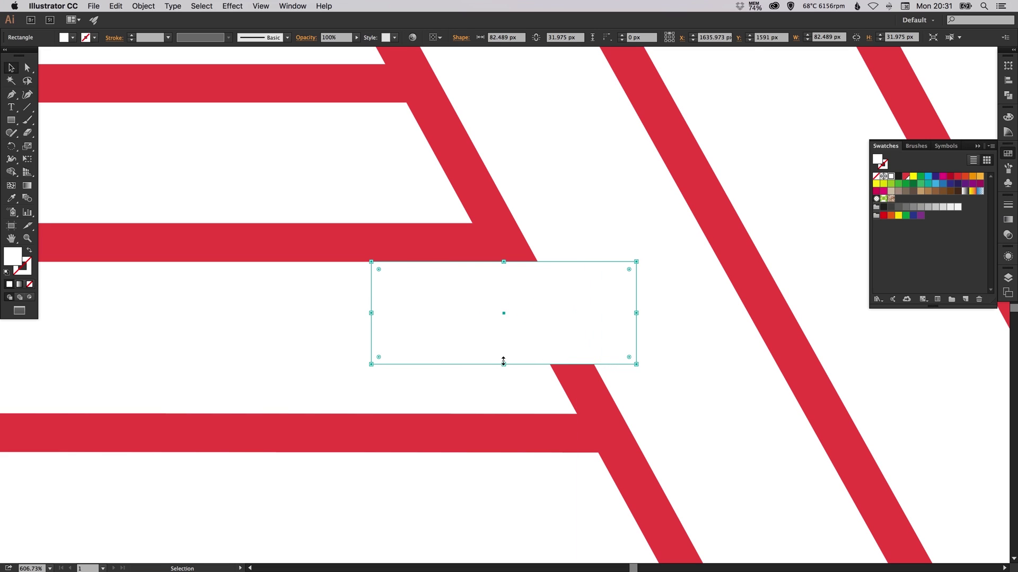
left_click_drag(504, 365, 503, 414)
key("super+minus")
key("super+minus")
key("super+minus")
key("super+minus")
key("super+minus")
key("super+shift+a")
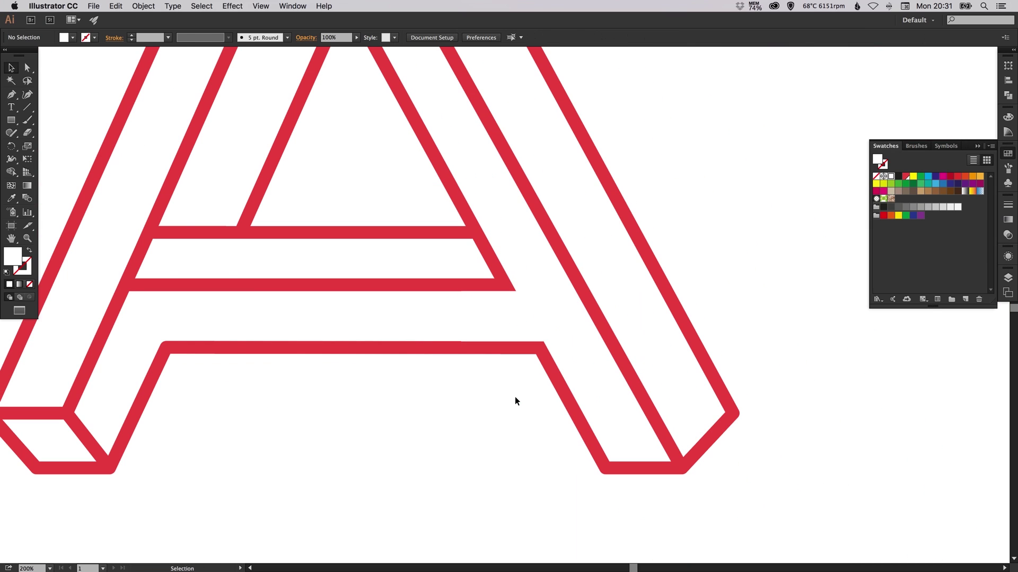
Step: Examine the white rectangle's fit against the A's lines in Outline view and return to Preview
scroll(440, 212, "up", 5)
scroll(440, 211, "left", 4)
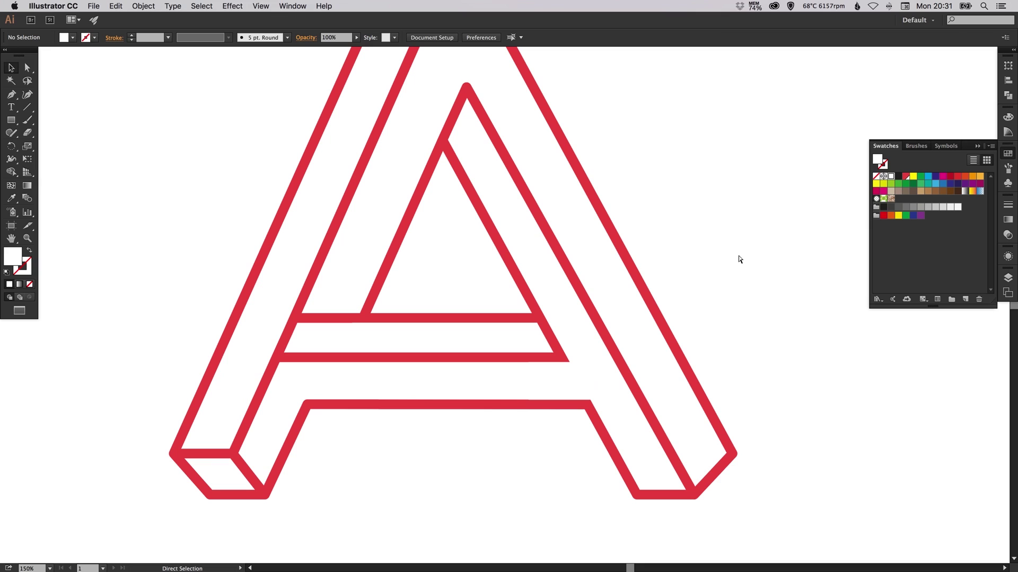
key("super+y")
key("v")
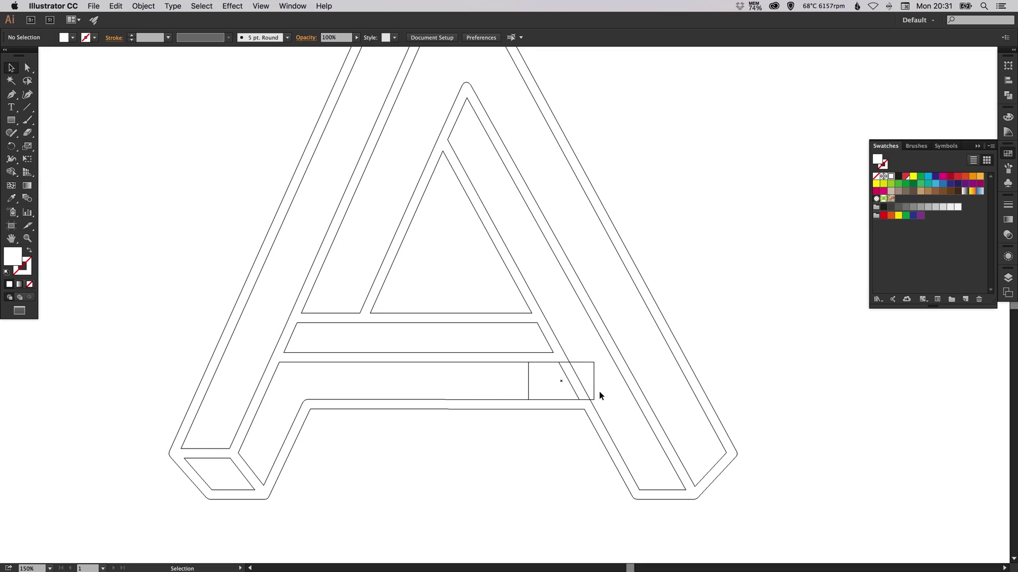
key("super+y")
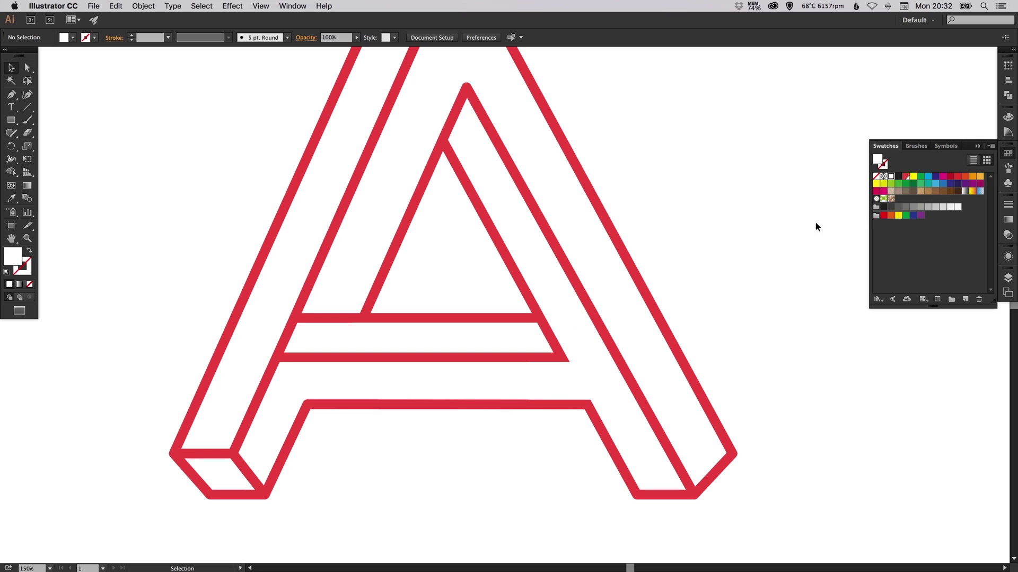
left_click(983, 169)
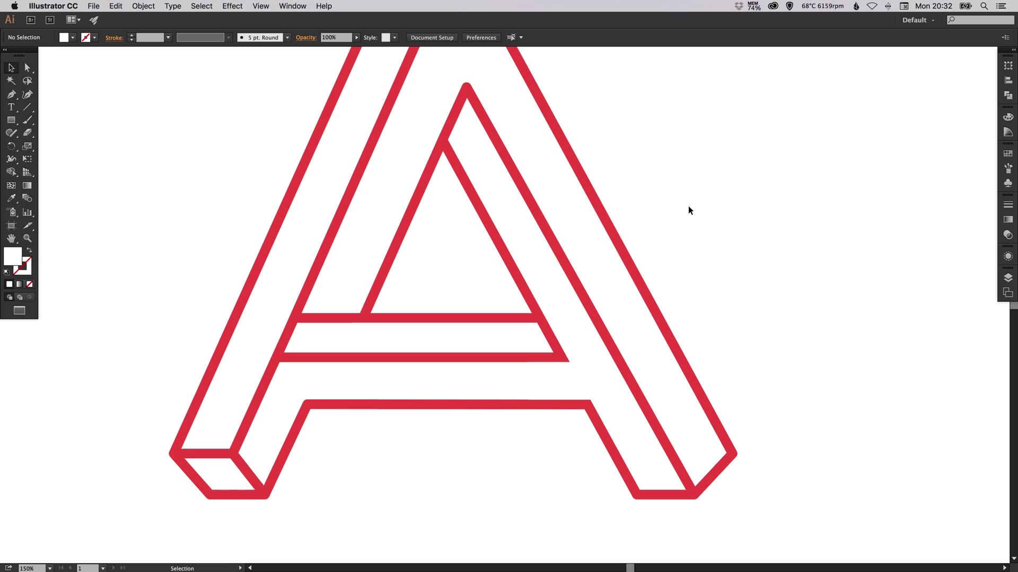
scroll(647, 227, "up", 2)
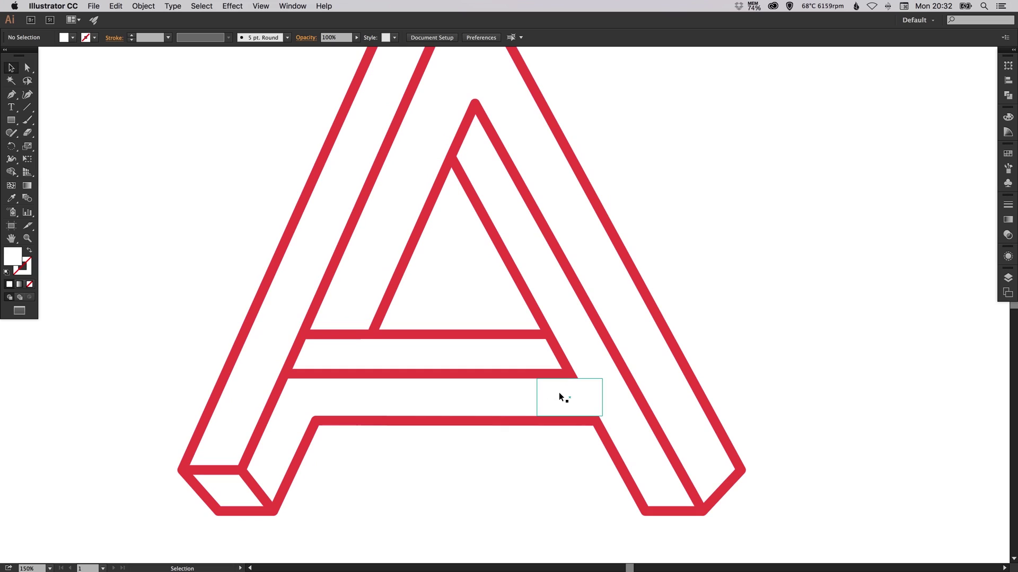
Step: Subtract the white rectangle from the A with Minus Front and check the cut in Outline view
left_click(559, 392)
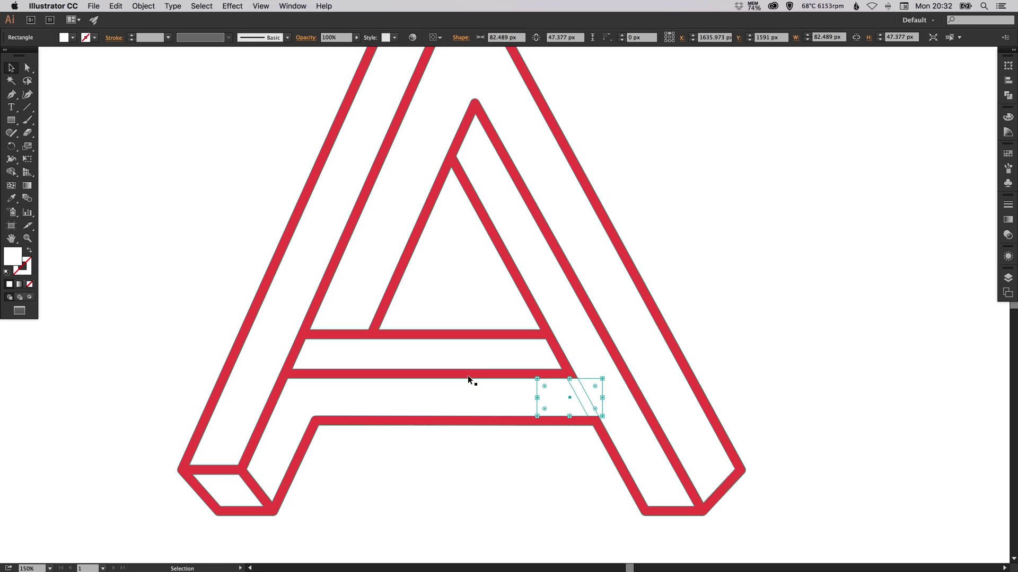
left_click_drag(520, 459, 579, 422)
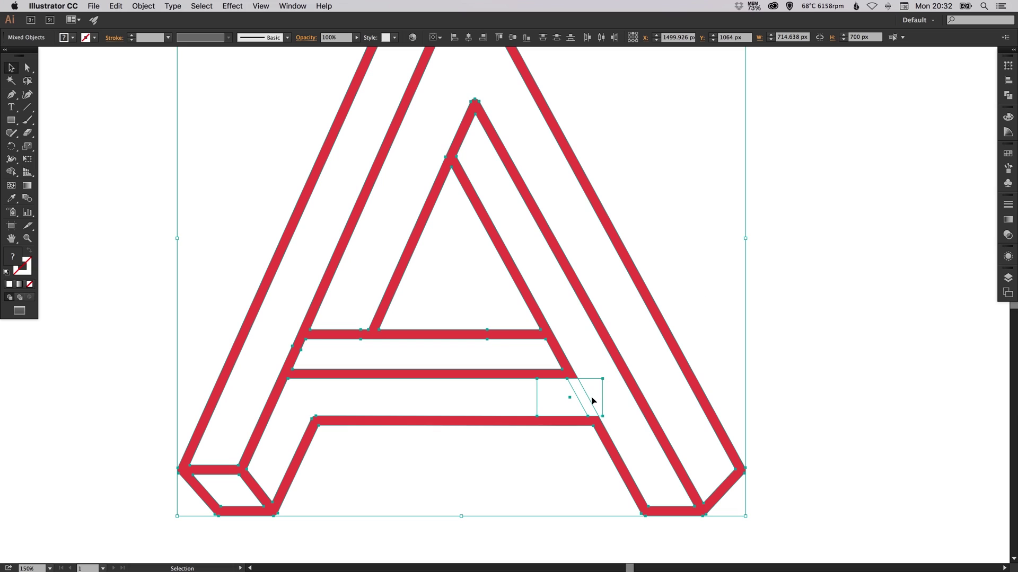
left_click(1007, 96)
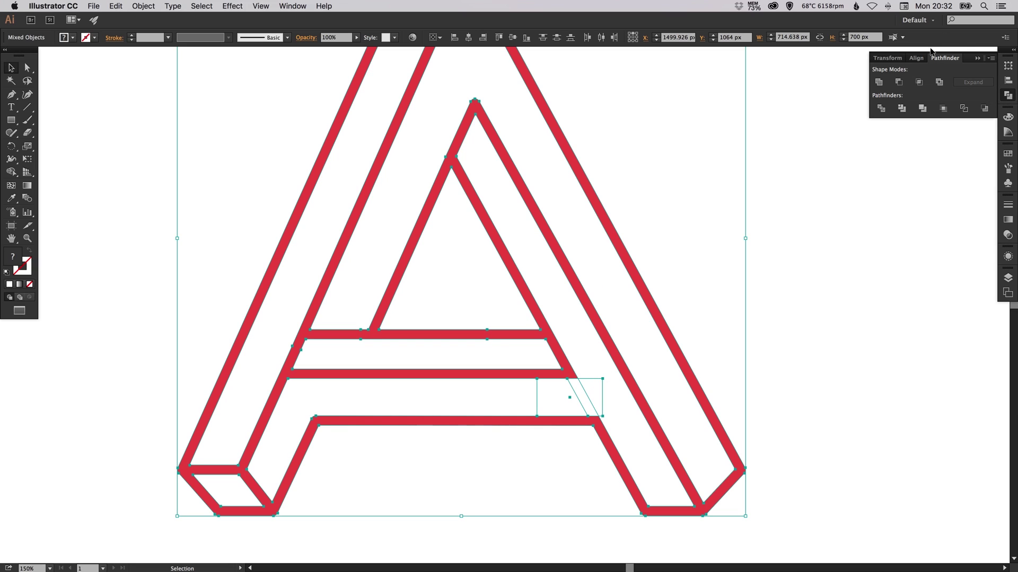
left_click(899, 83)
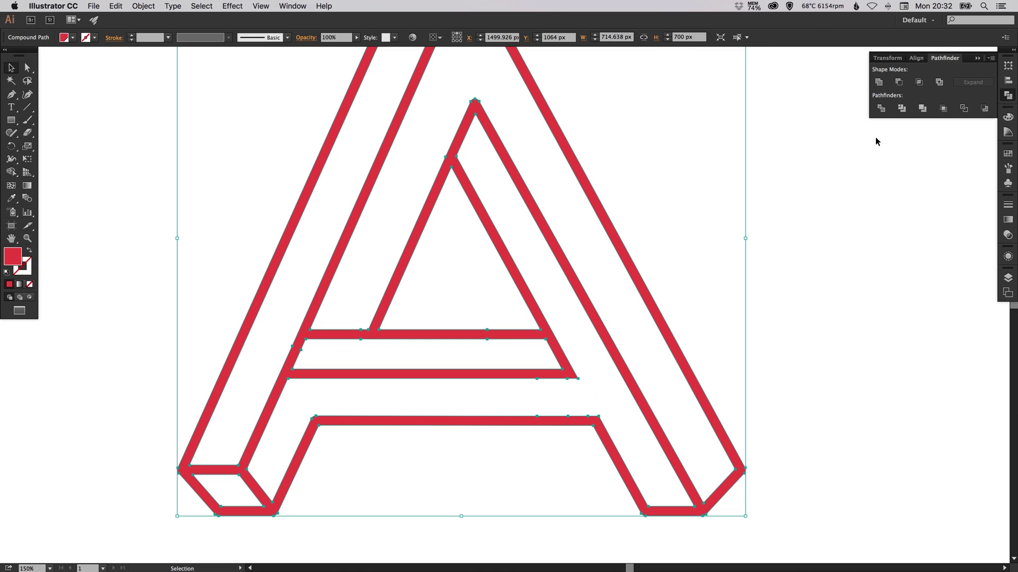
left_click(845, 246)
key("ctrl+y")
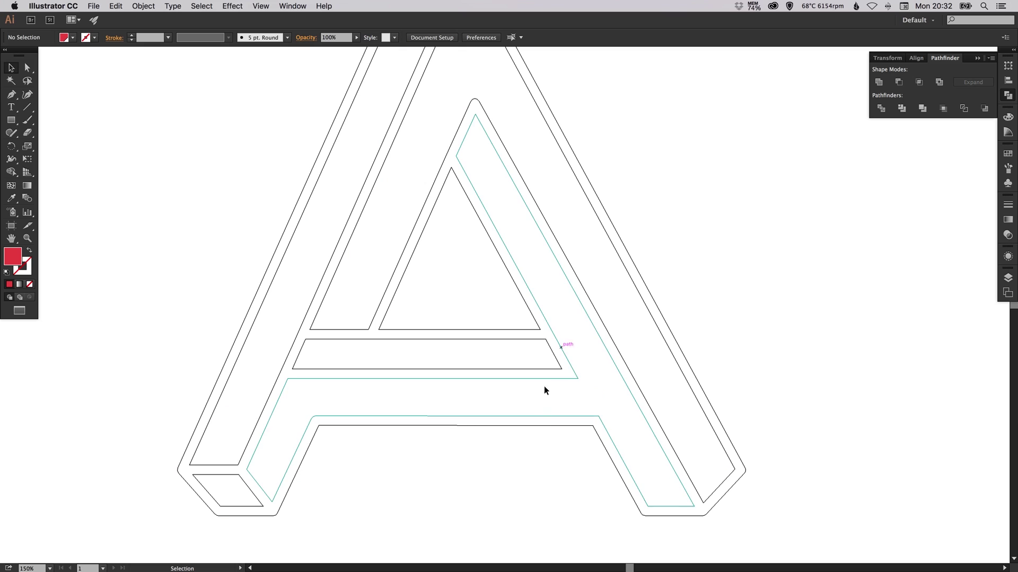
key("ctrl+y")
left_click(994, 99)
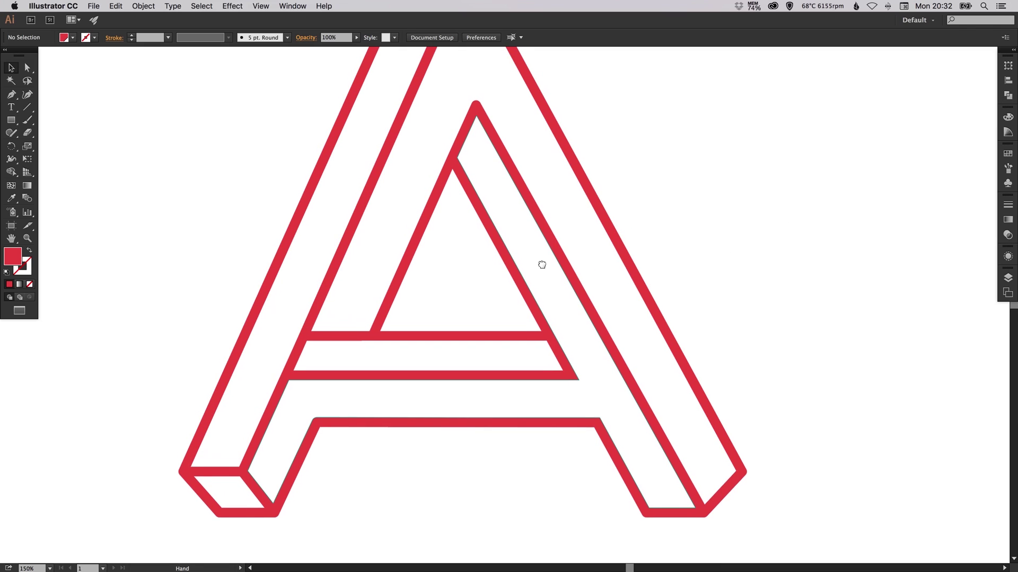
Step: Draw a rectangle across the left leg's inner line and fit it between the two crossbar lines, about 71 by 38 px
left_click_drag(542, 263, 602, 274)
left_click_drag(291, 307, 431, 411)
left_click(11, 120)
left_click_drag(369, 271, 650, 374)
key("v")
left_click_drag(564, 310, 572, 306)
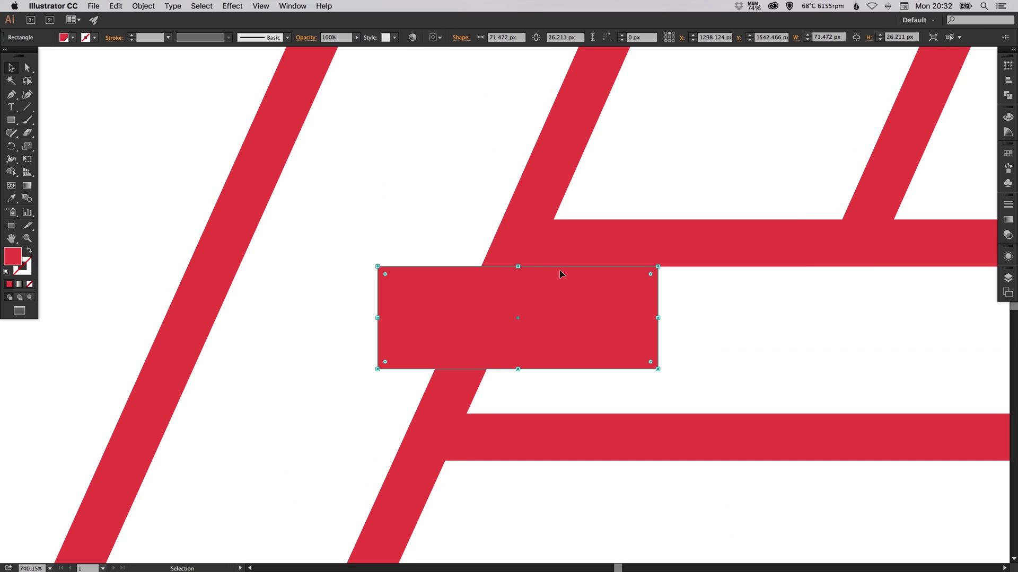
left_click_drag(513, 365, 513, 414)
Step: Fill the rectangle over the left leg's inner line with white and deselect it
left_click(1008, 153)
left_click(891, 176)
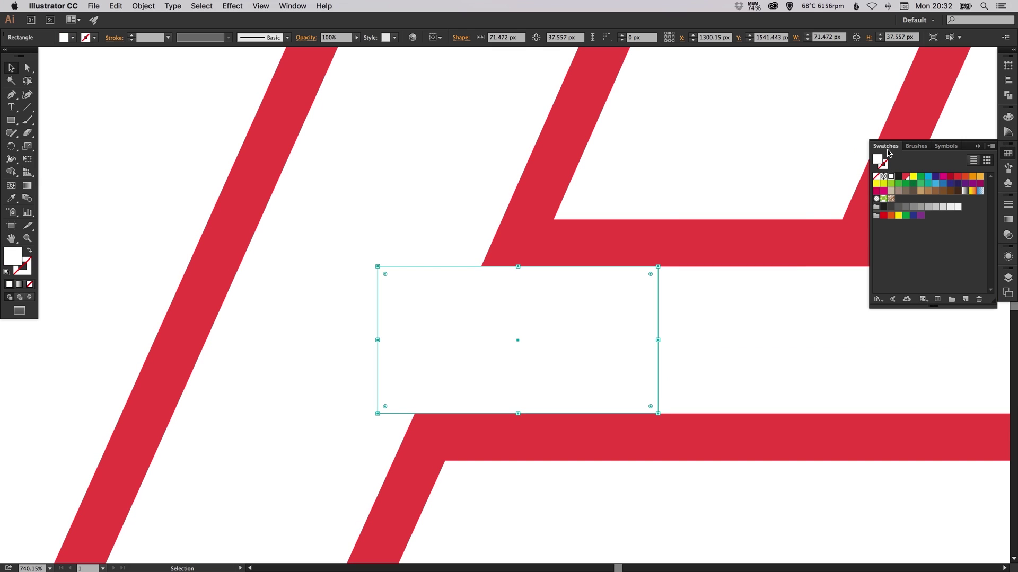
key("super+shift+a")
key("super+0")
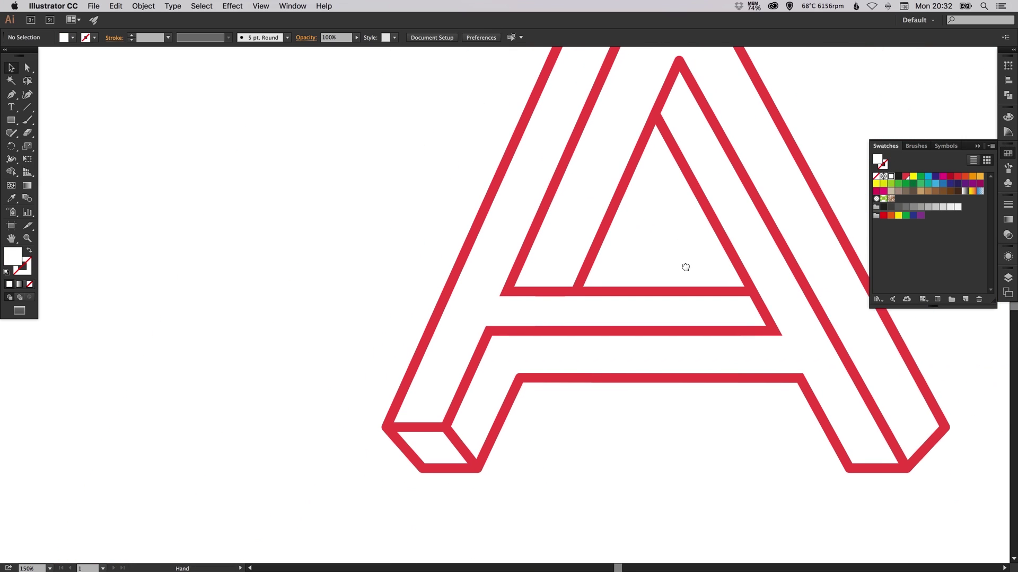
Step: Try to subtract the white rectangle at the crossbar's left end from the A with Minus Front
left_click_drag(259, 233, 537, 452)
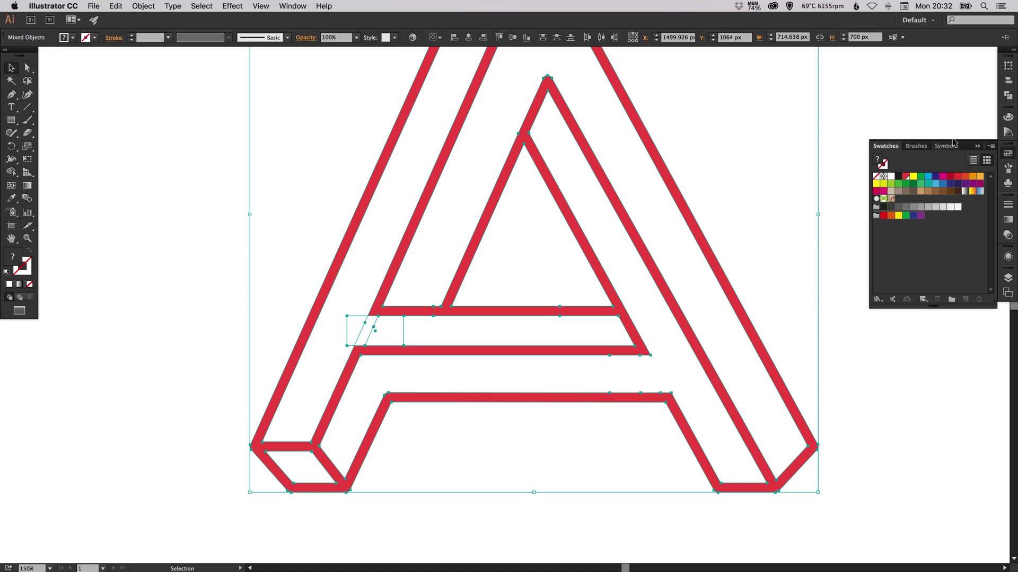
left_click(1005, 98)
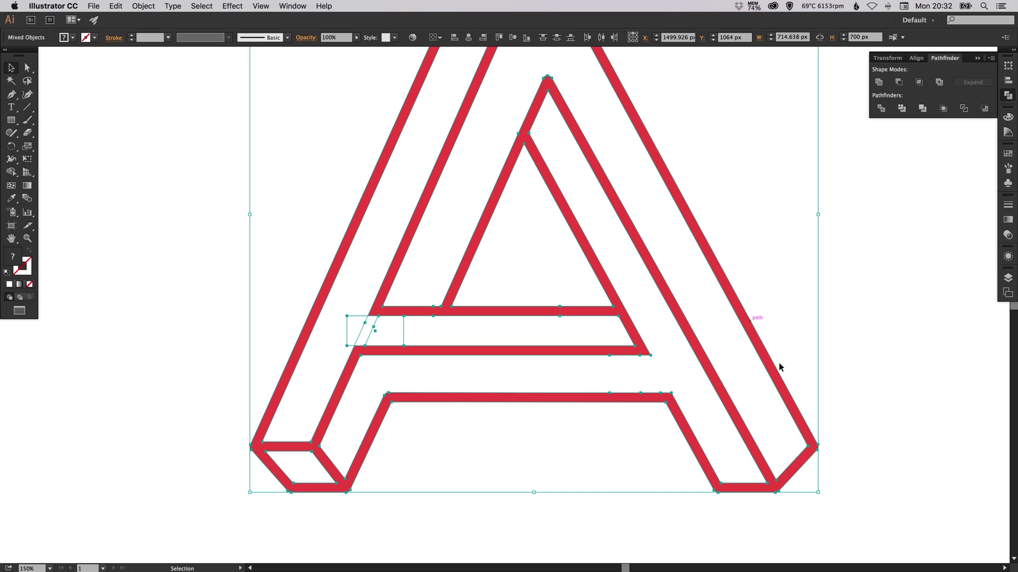
left_click(899, 82)
key("a")
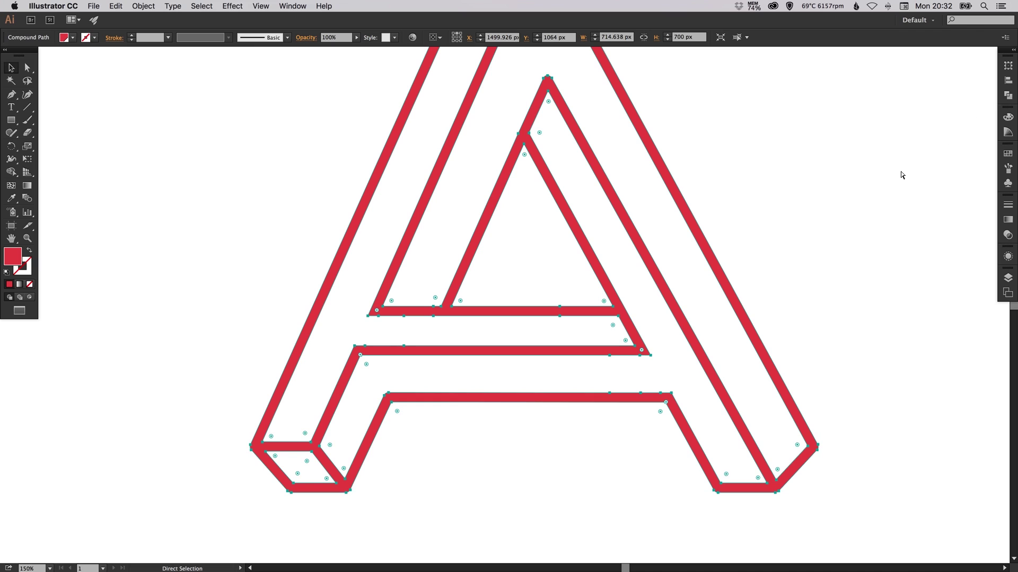
Step: Switch to Outline view and undo the last Minus Front subtraction at the crossbar's left end
key("super+y")
left_click(892, 169)
key("super+z")
left_click_drag(823, 211, 823, 214)
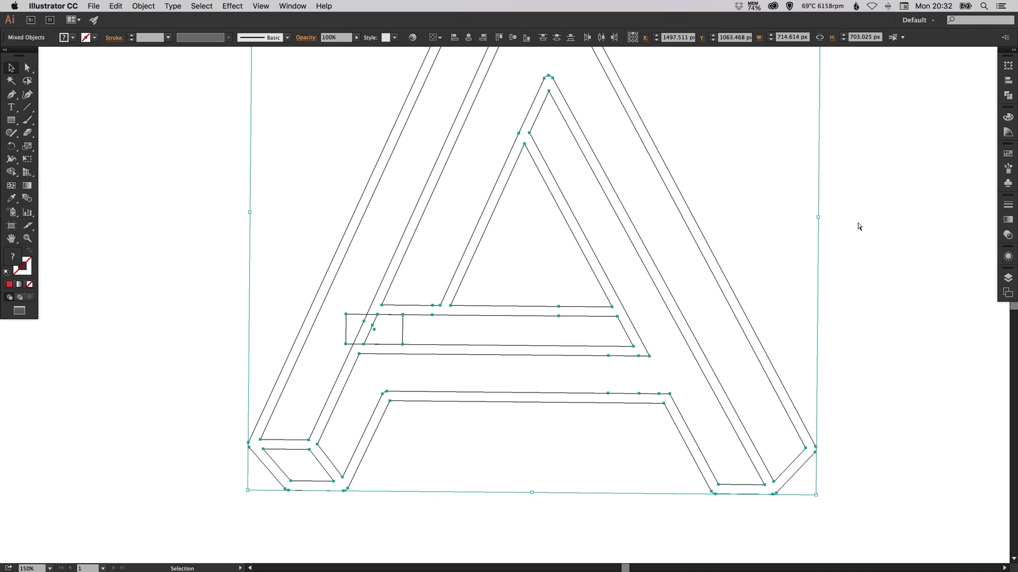
left_click(884, 221)
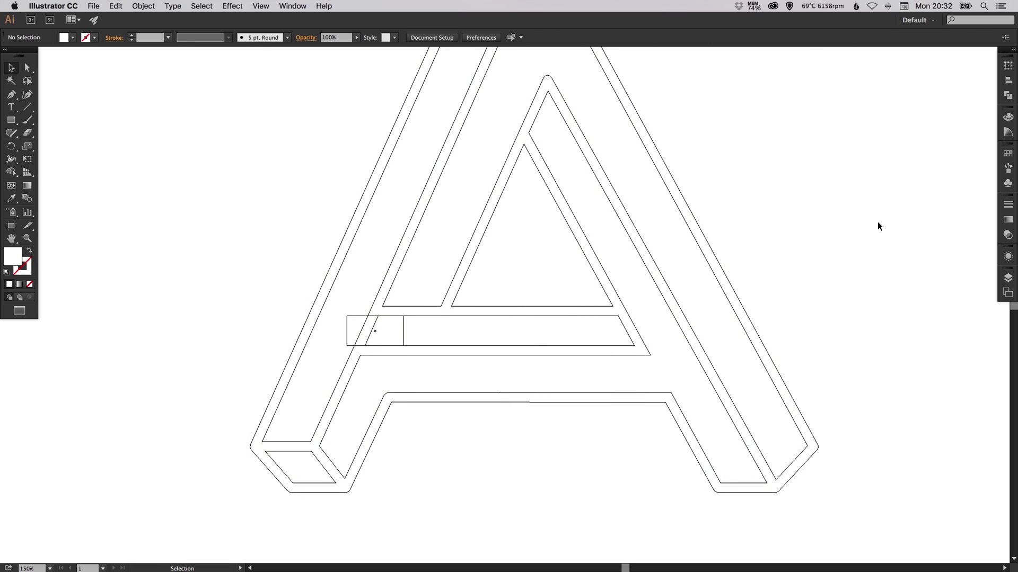
key("a")
key("ctrl+a")
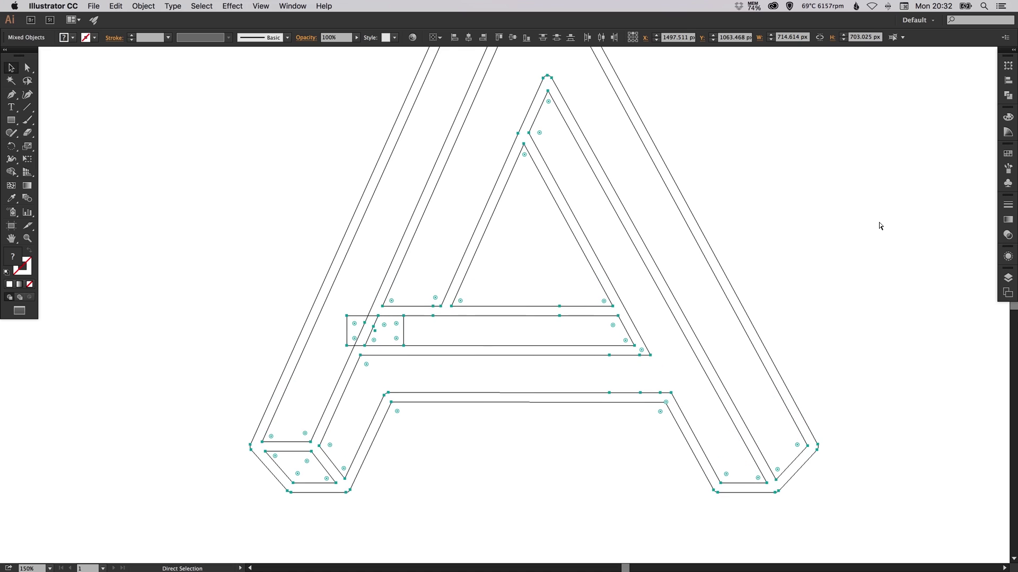
key("super+z")
key("ctrl+z")
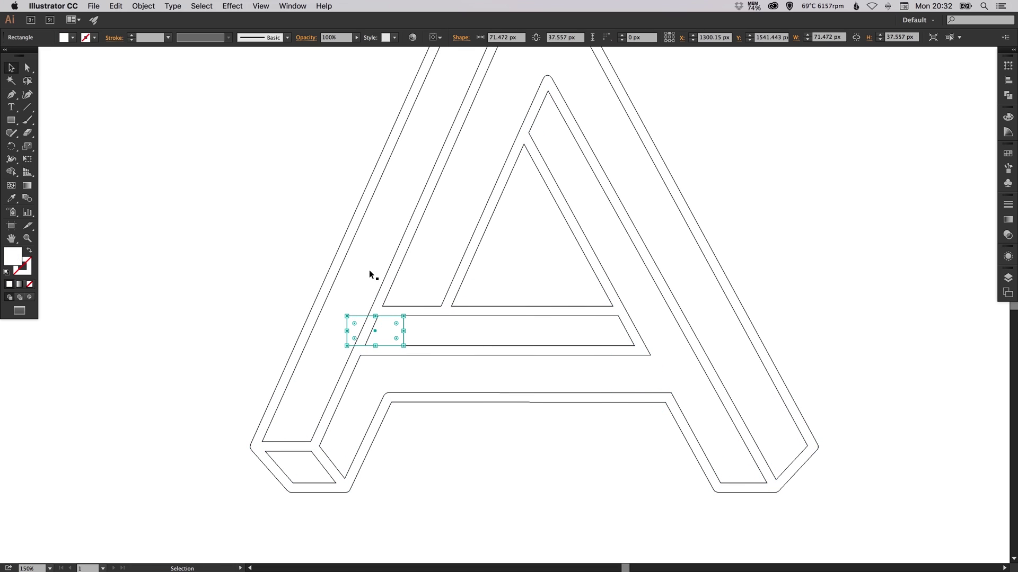
Step: Subtract the rectangle across the left leg's inner line from the A with Minus Front and deselect the result
left_click_drag(291, 274, 493, 387)
left_click(253, 301)
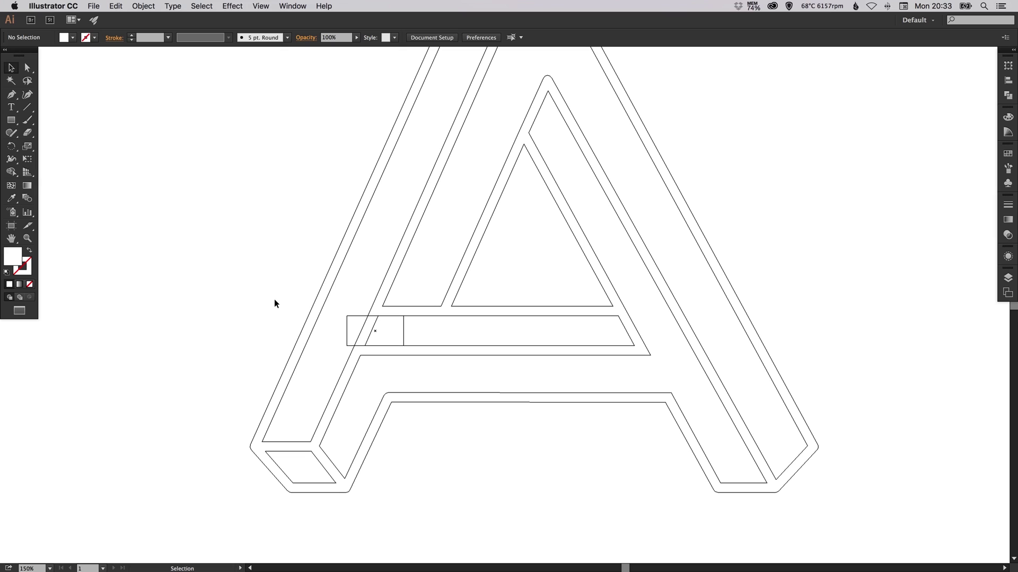
left_click_drag(326, 317, 421, 378)
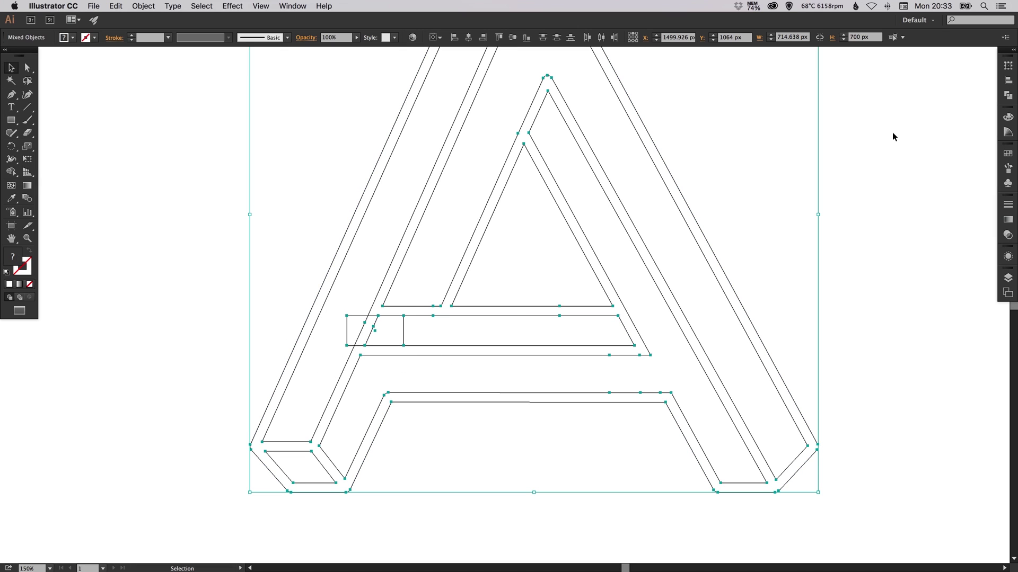
left_click(1008, 95)
left_click(900, 82)
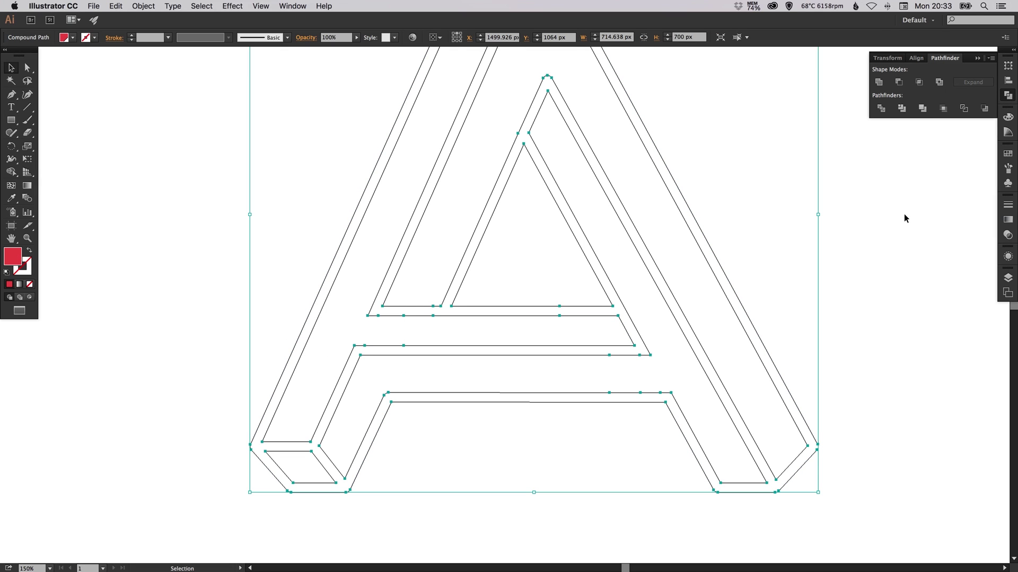
left_click(903, 242)
left_click(1008, 95)
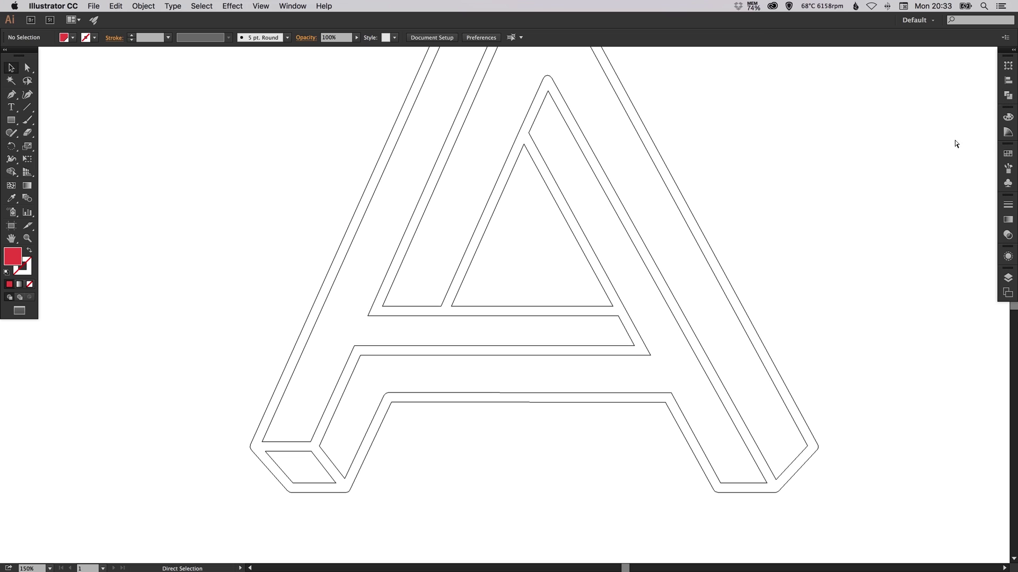
Step: Examine the finished letter A in Outline and Preview views, viewing the whole shape at 100% zoom
scroll(753, 223, "up", 5)
scroll(752, 224, "right", 3)
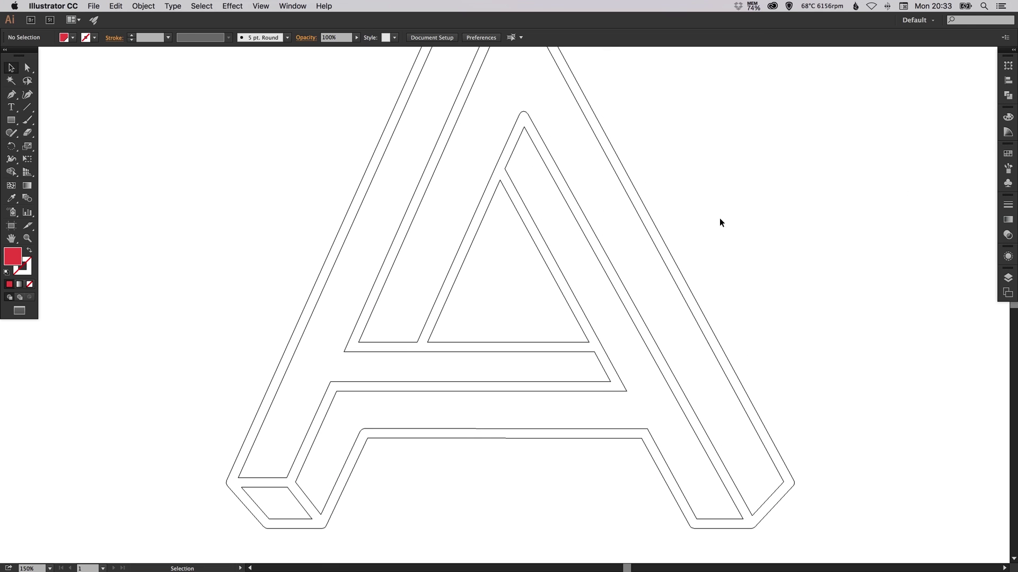
key("v")
key("a")
key("super+y")
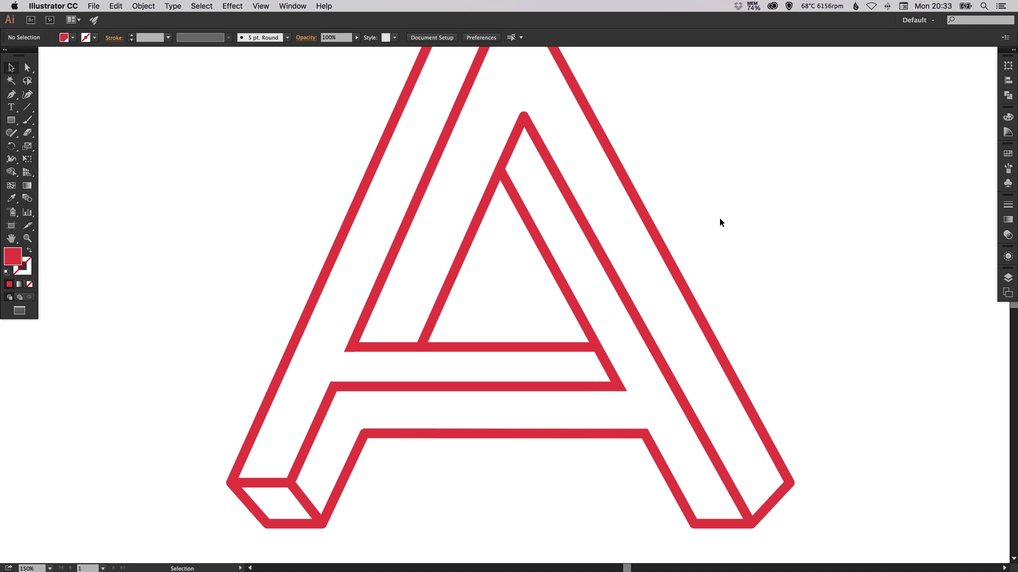
key("super+1")
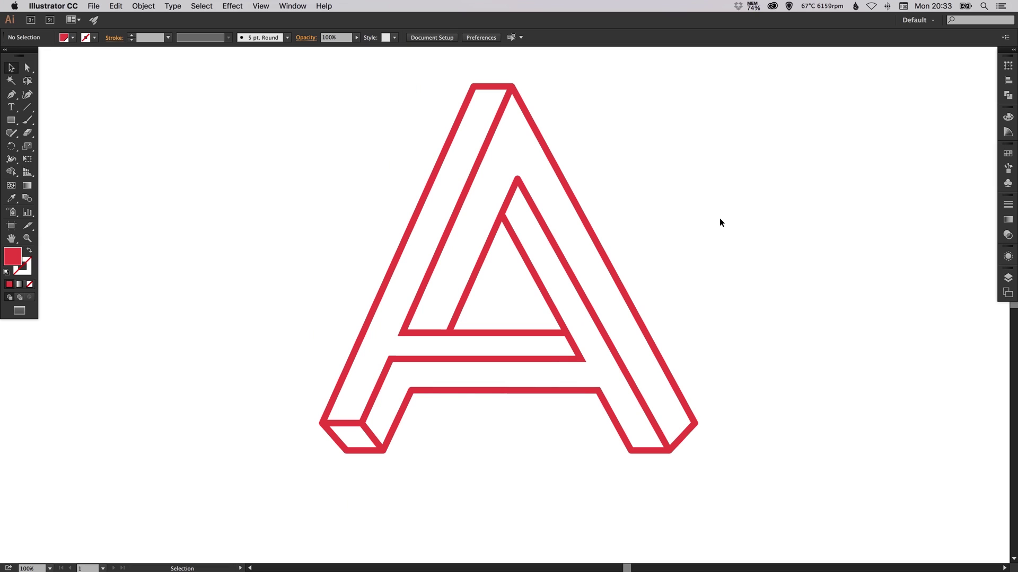
scroll(681, 220, "up", 2)
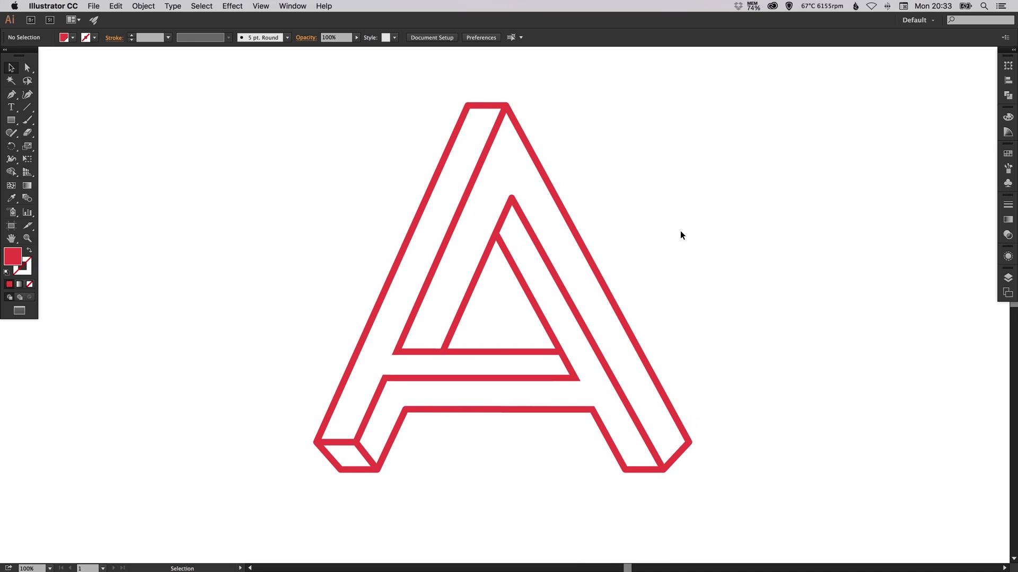
key("super+y")
key("super+y")
left_click_drag(647, 238, 637, 231)
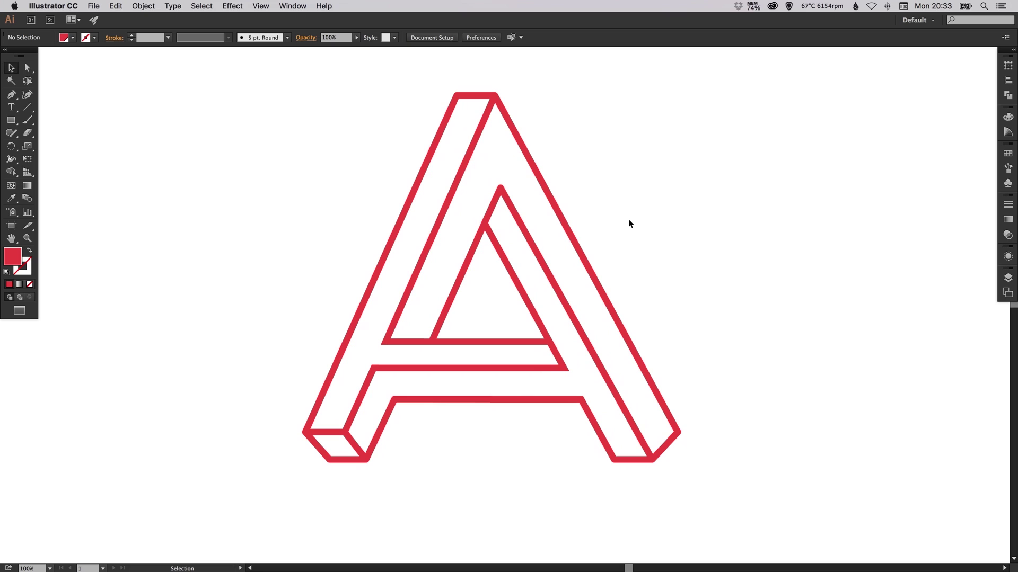
scroll(679, 241, "up", 2)
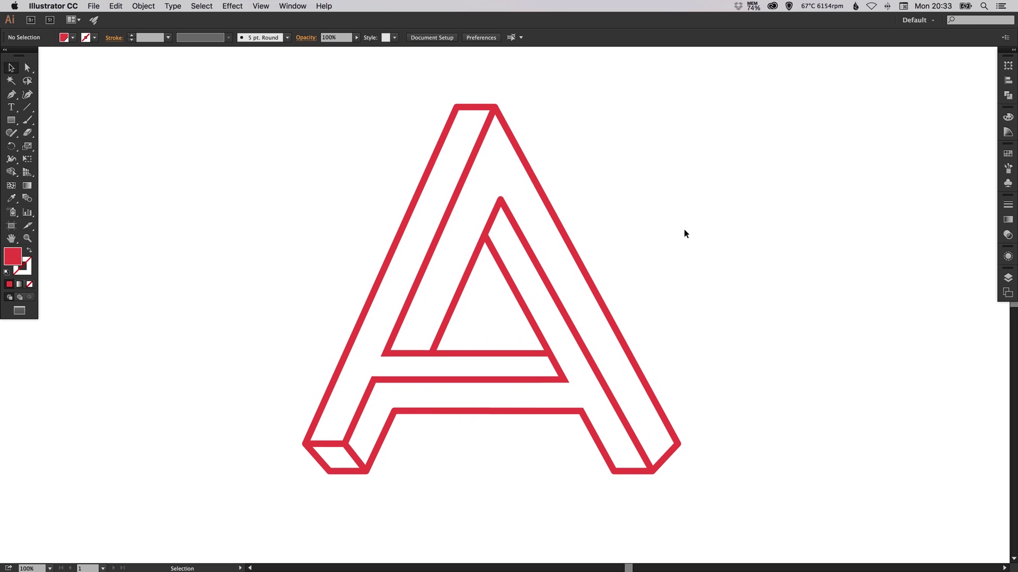
Step: Show the red background layer behind the letter A
left_click(1008, 278)
left_click(877, 189)
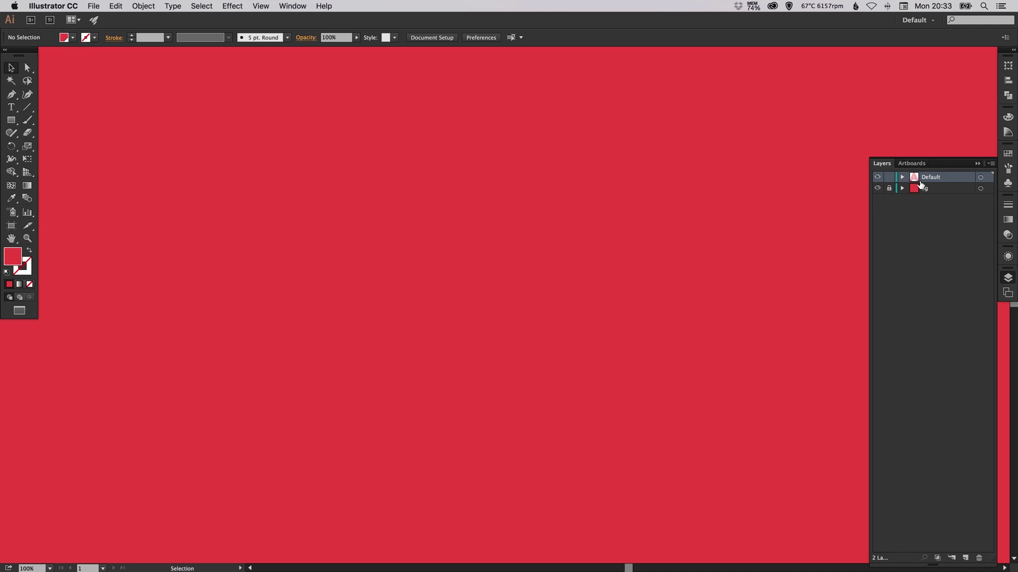
left_click(1007, 277)
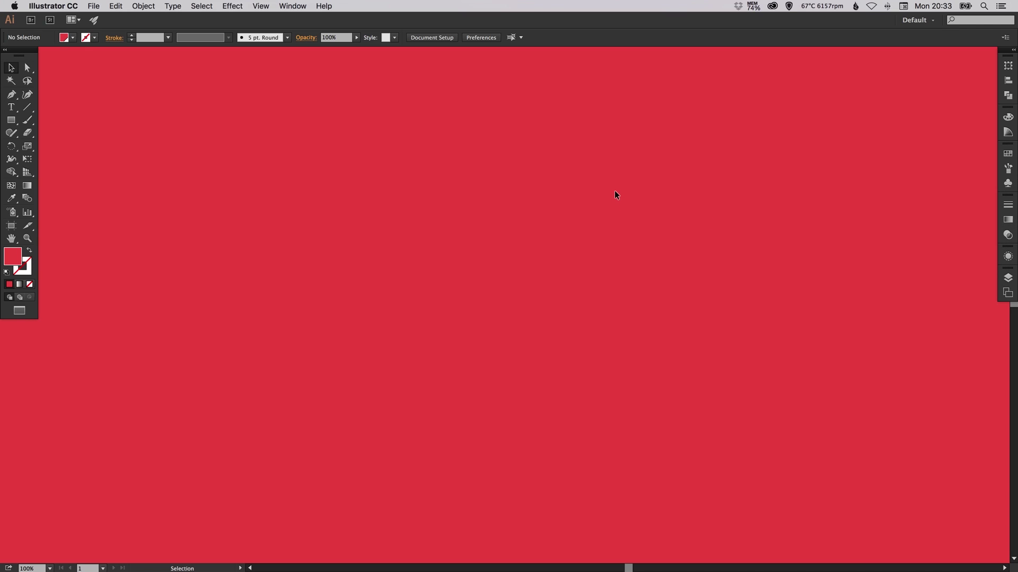
Step: Fill the whole letter A compound path with white and deselect it
key("super+a")
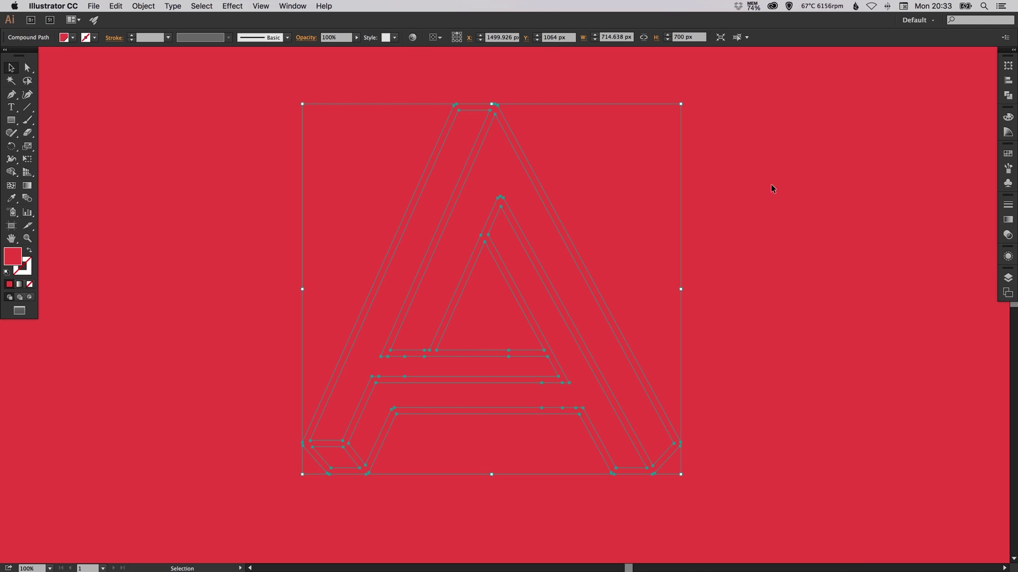
left_click(1008, 153)
left_click(890, 176)
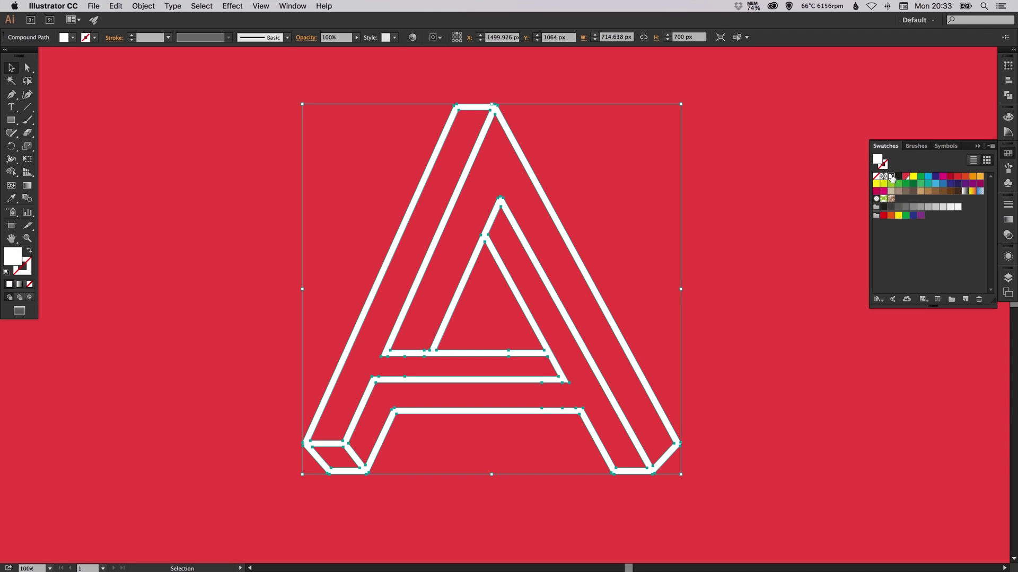
left_click(1008, 154)
left_click(624, 166)
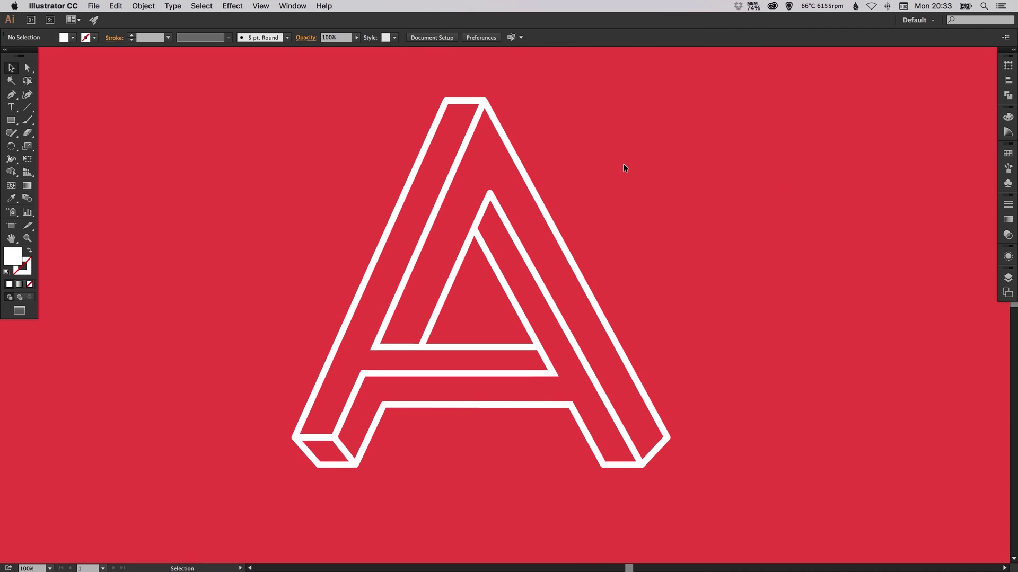